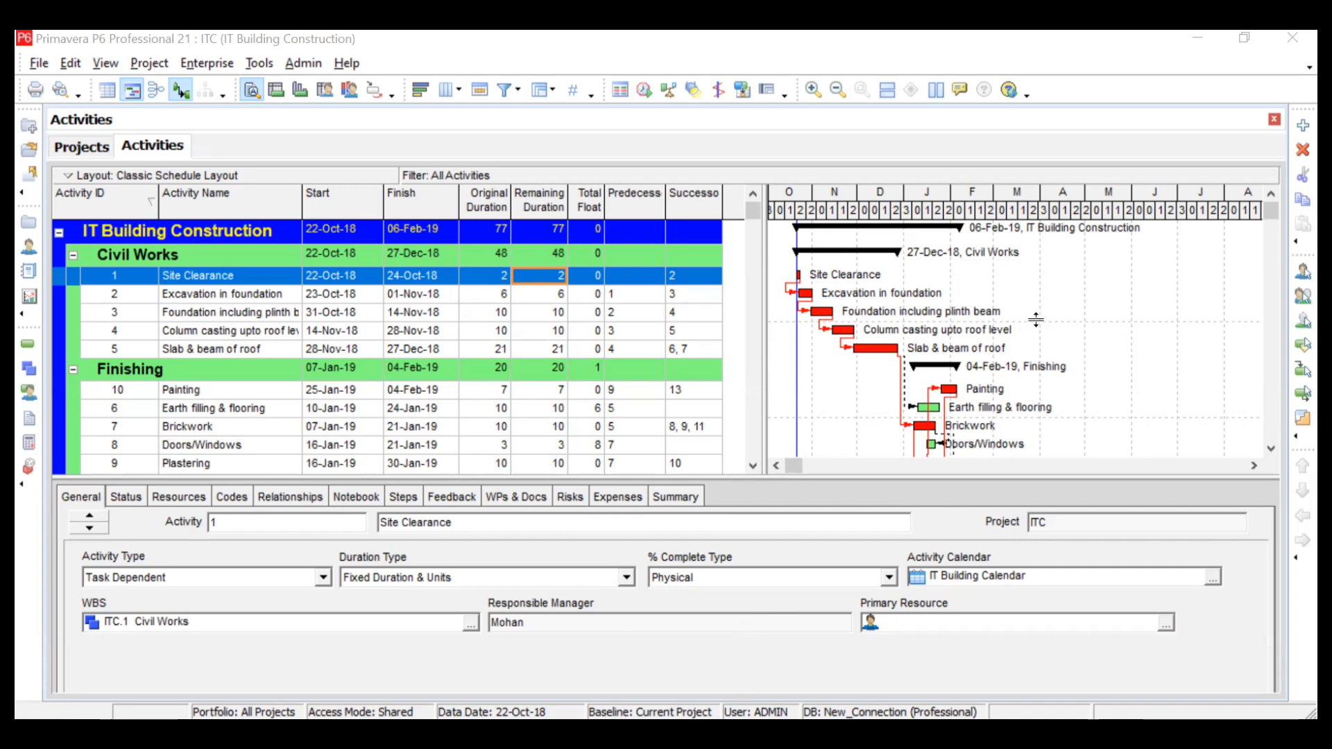
Switch to PowerPoint slide 8 showing each activity's labor, staff, equipment and material table.
key(alt+Tab)
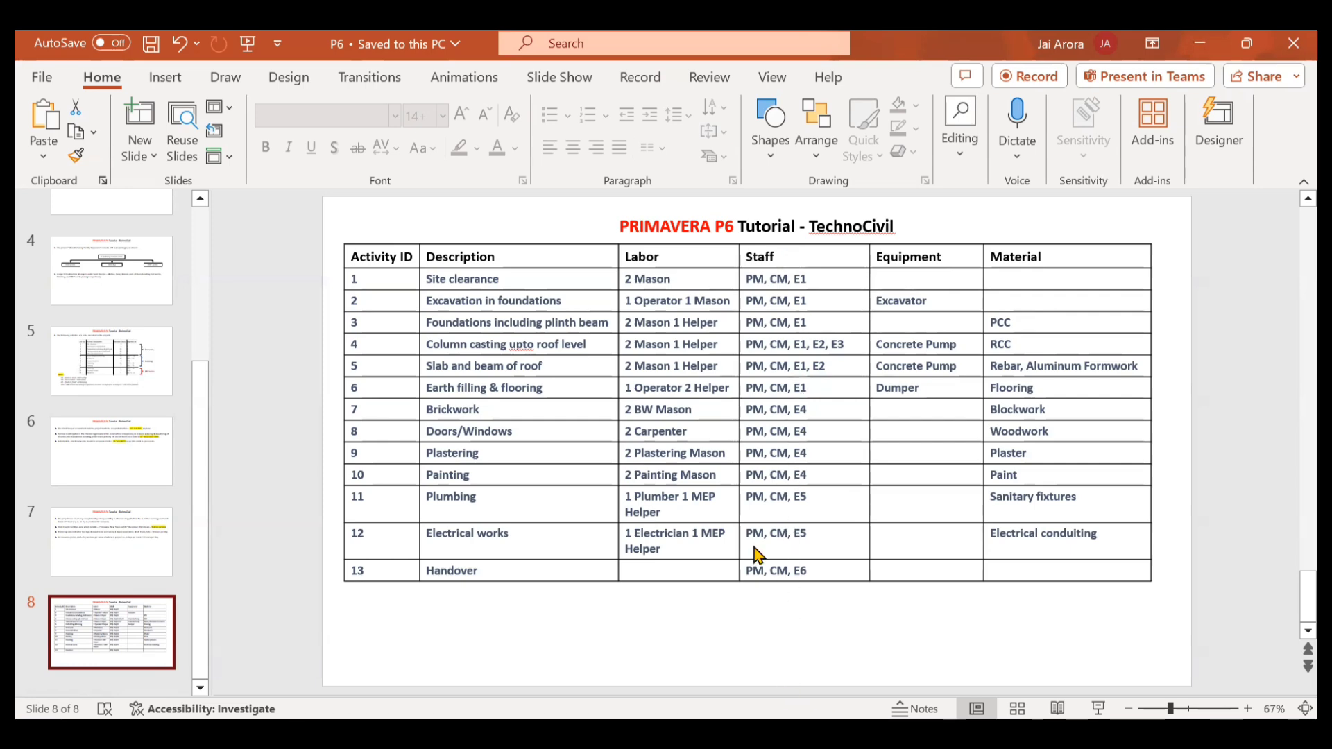
Return to the IT Building Construction schedule and expand the Enterprise menu to show all entries.
key(alt+Tab)
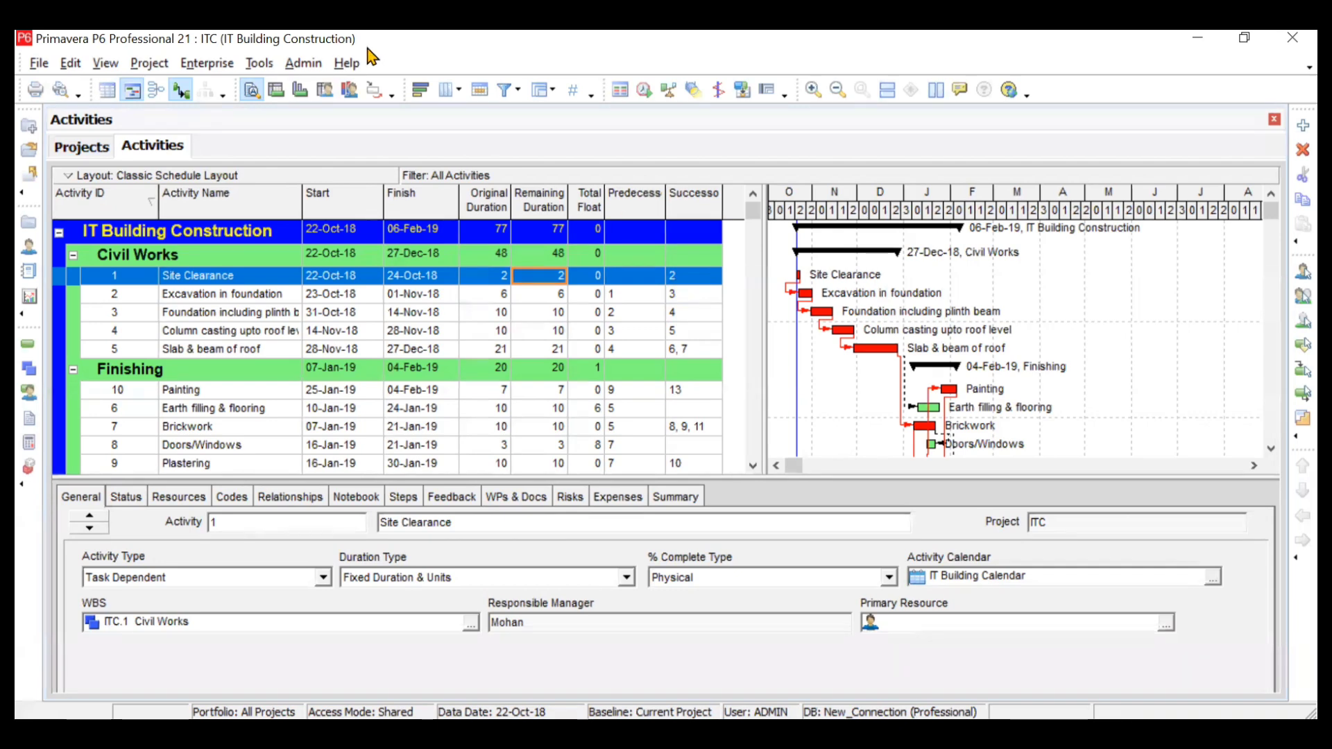
click(220, 65)
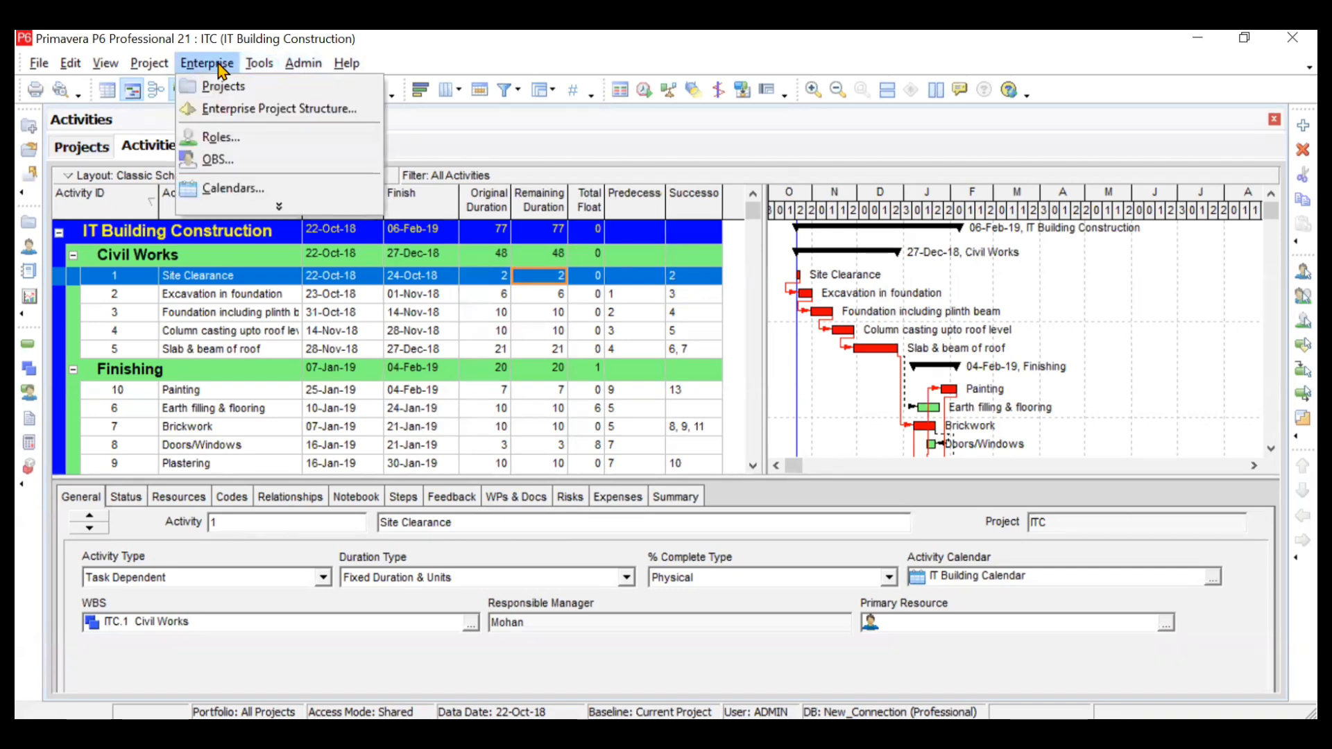
click(279, 207)
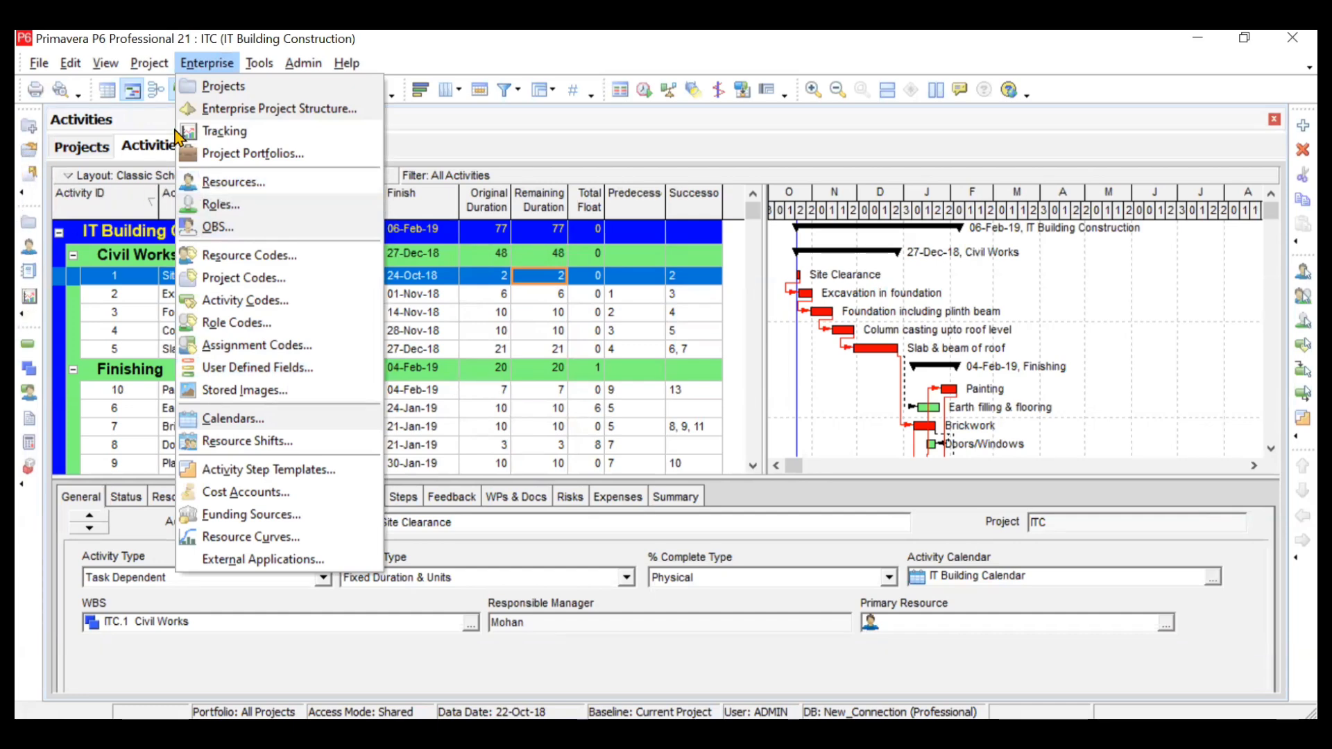
Open the Resources window from the left toolbar, currently listing no resources.
click(201, 64)
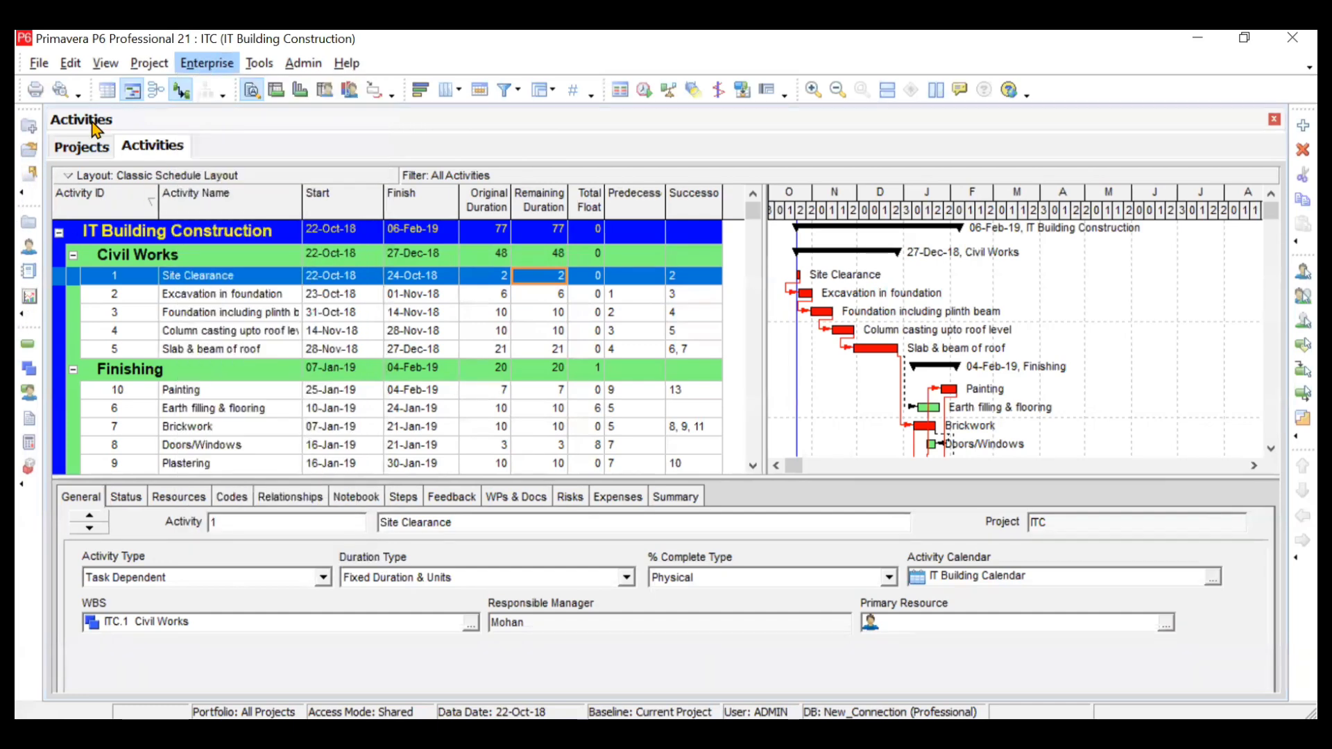
click(30, 258)
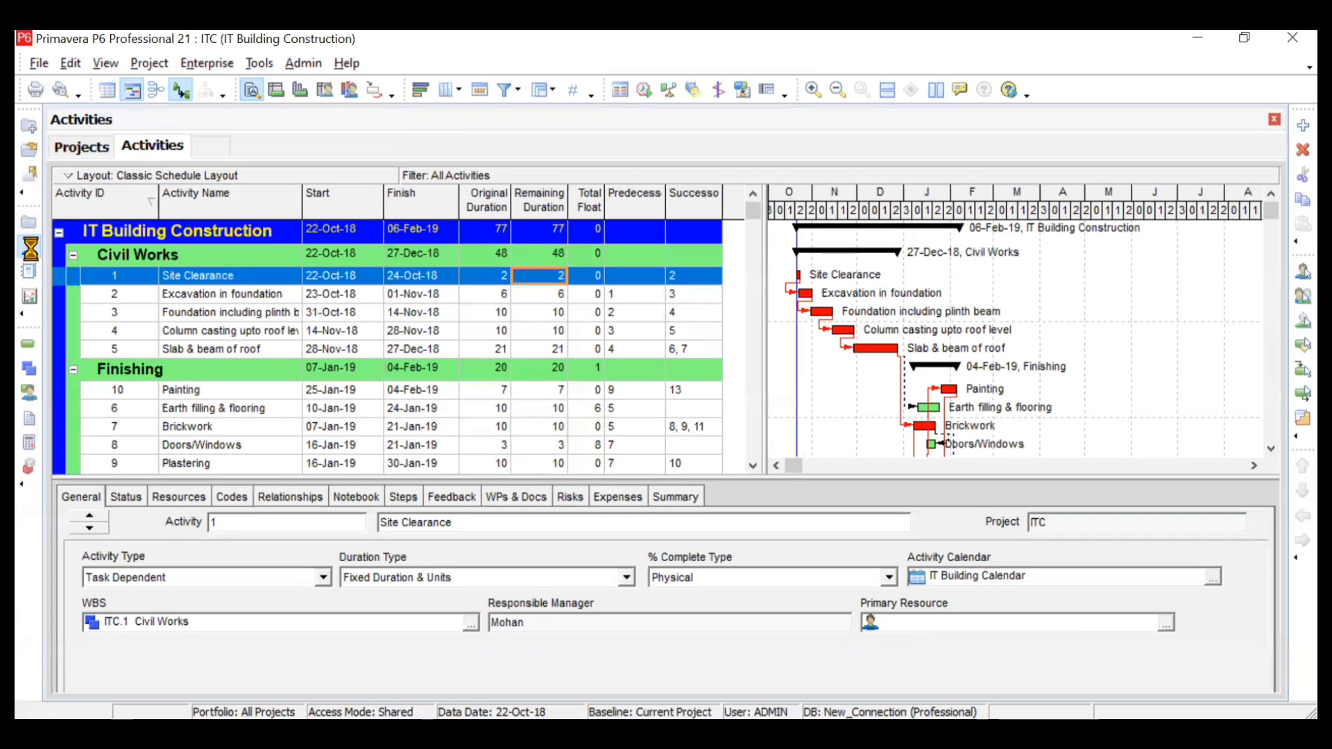
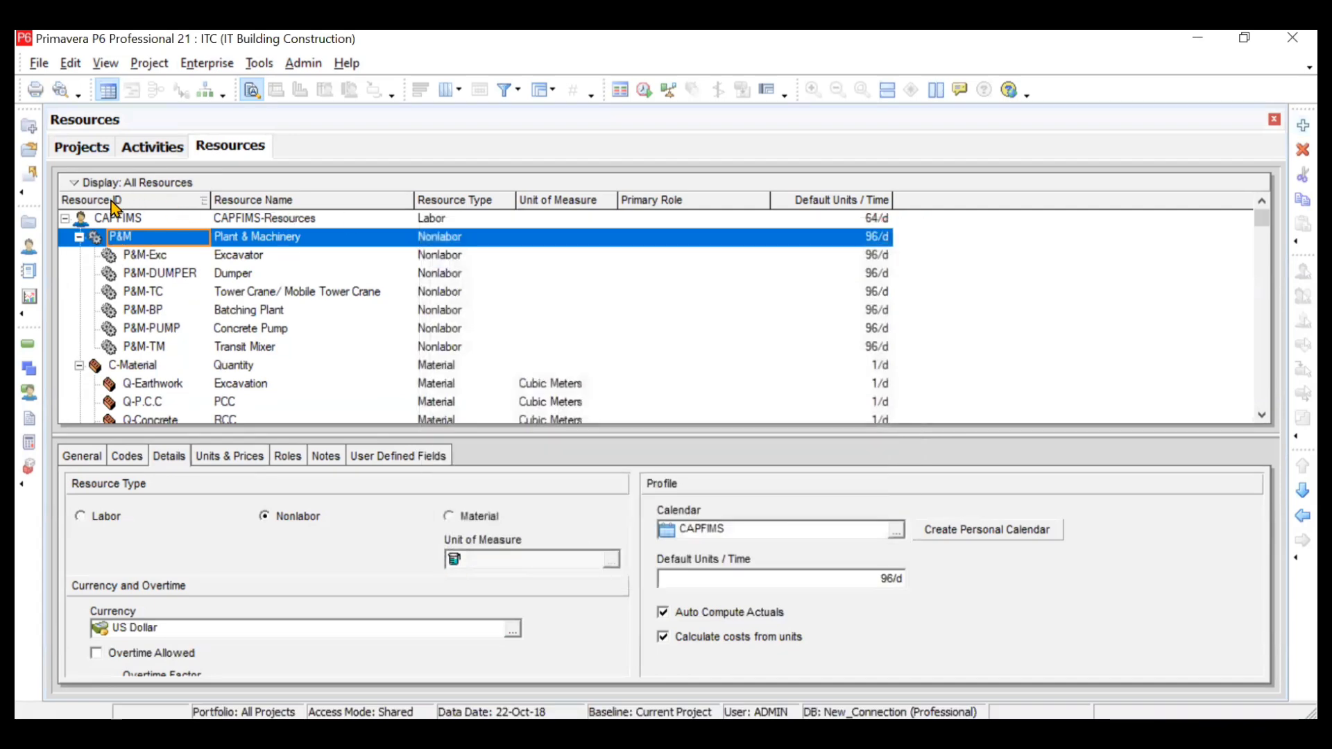
Start a new resource with ID IT Building and name IT Building Construction Resources.
click(65, 218)
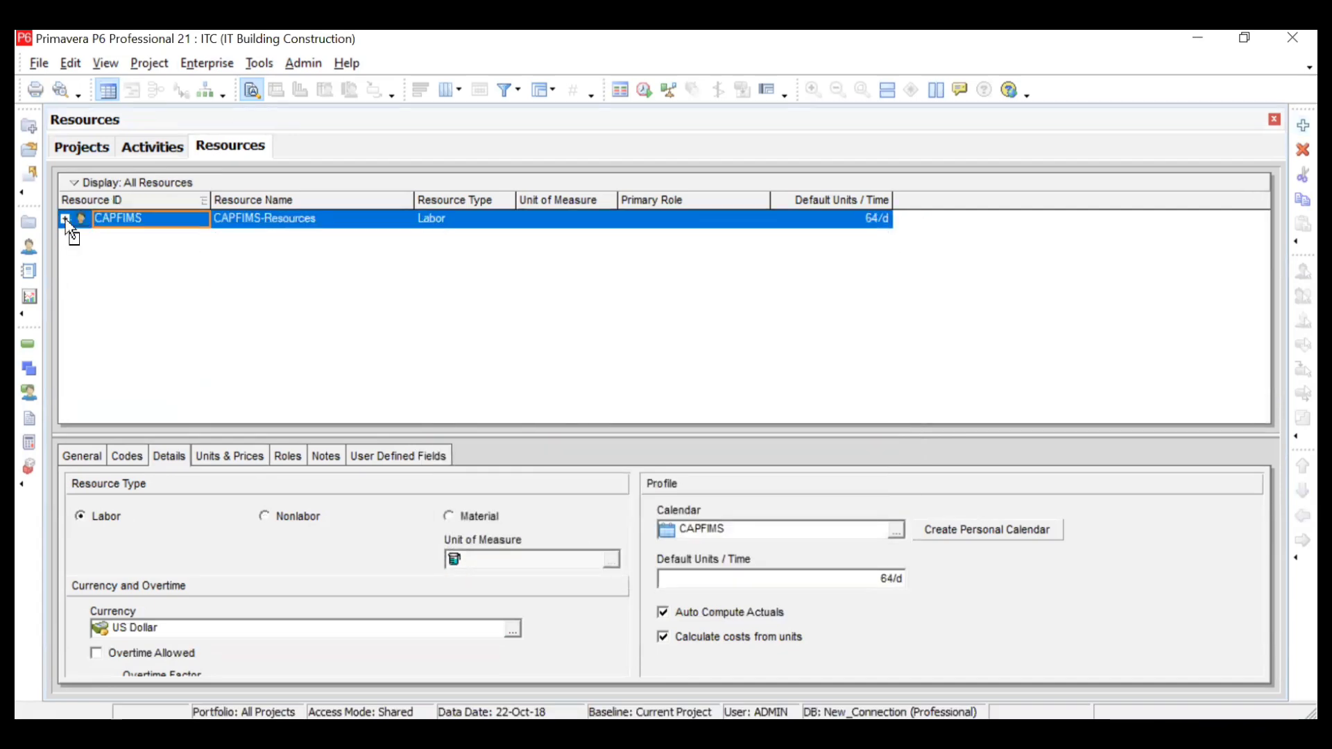
click(1303, 127)
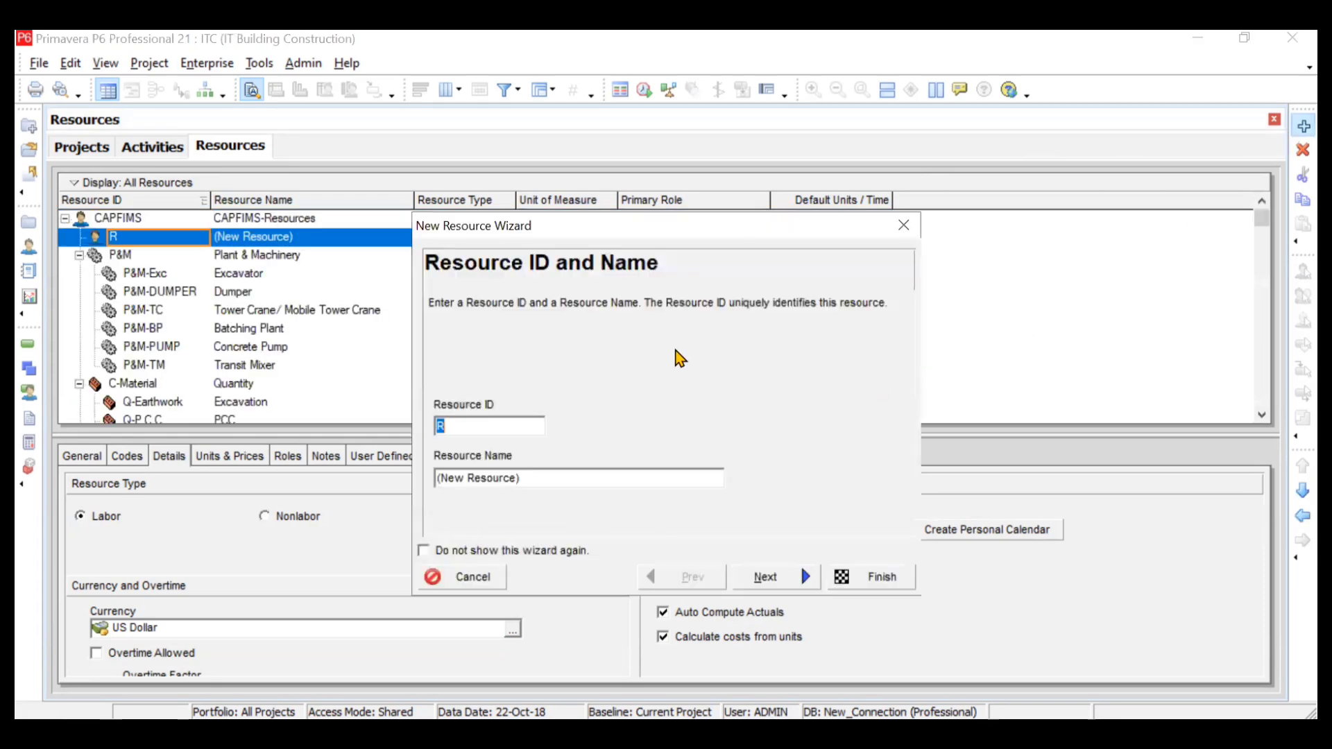
click(494, 429)
text(IT Building)
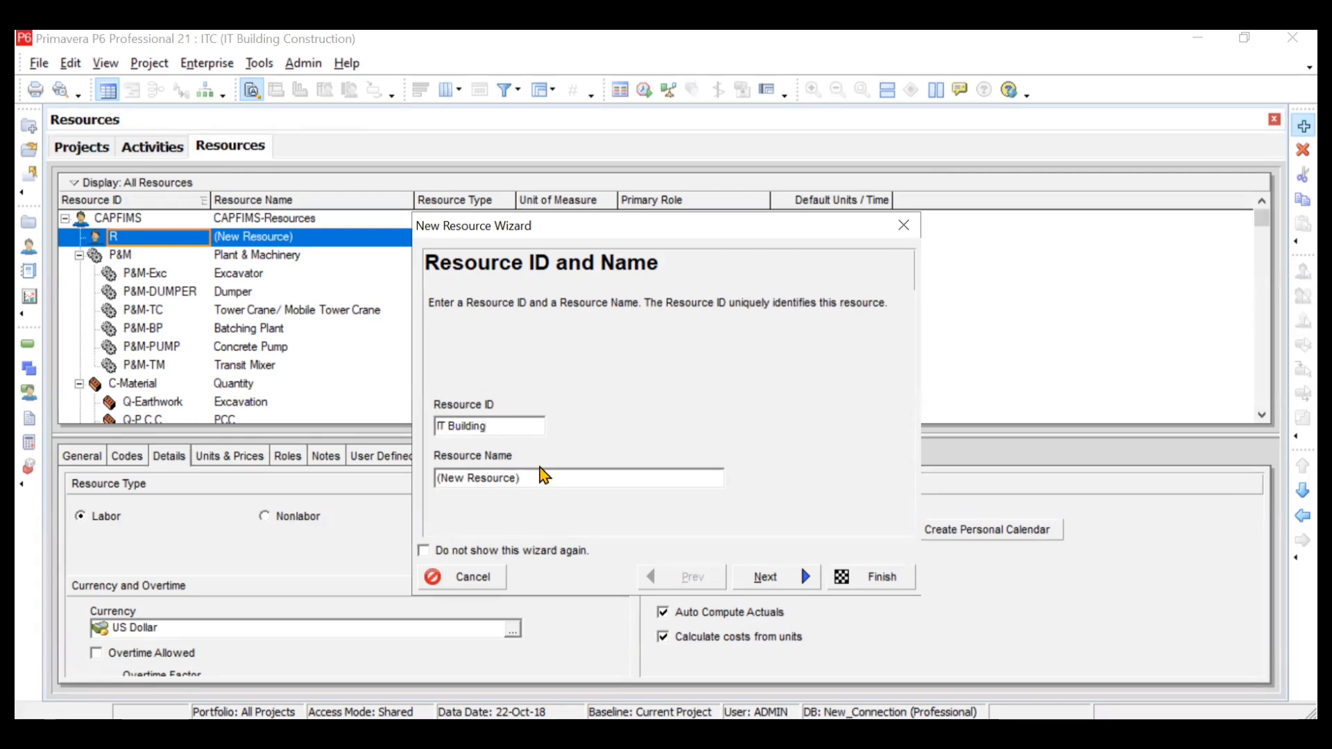
click(534, 482)
key(BackSpace)
key(BackSpace)
key(BackSpace)
key(BackSpace)
key(BackSpace)
key(BackSpace)
key(BackSpace)
key(BackSpace)
key(BackSpace)
key(BackSpace)
key(BackSpace)
key(BackSpace)
key(BackSpace)
key(BackSpace)
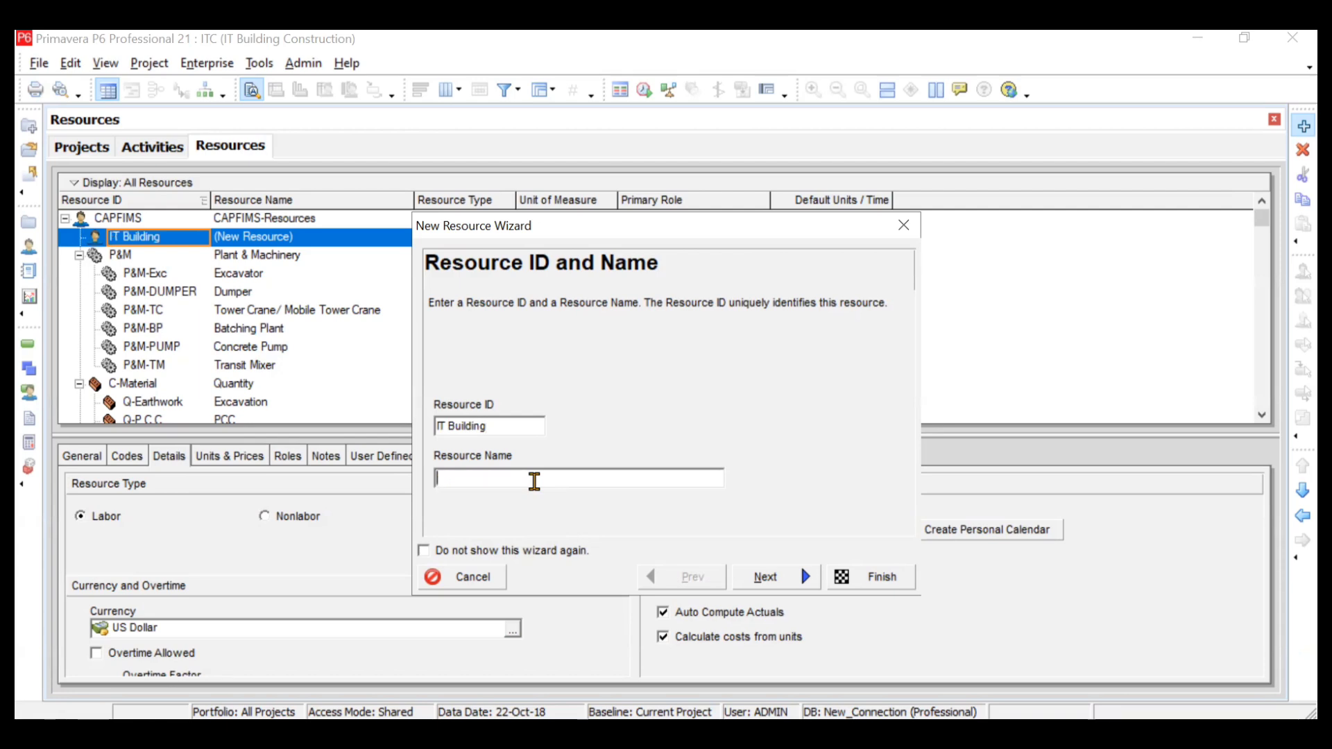
text(IT Building Construction)
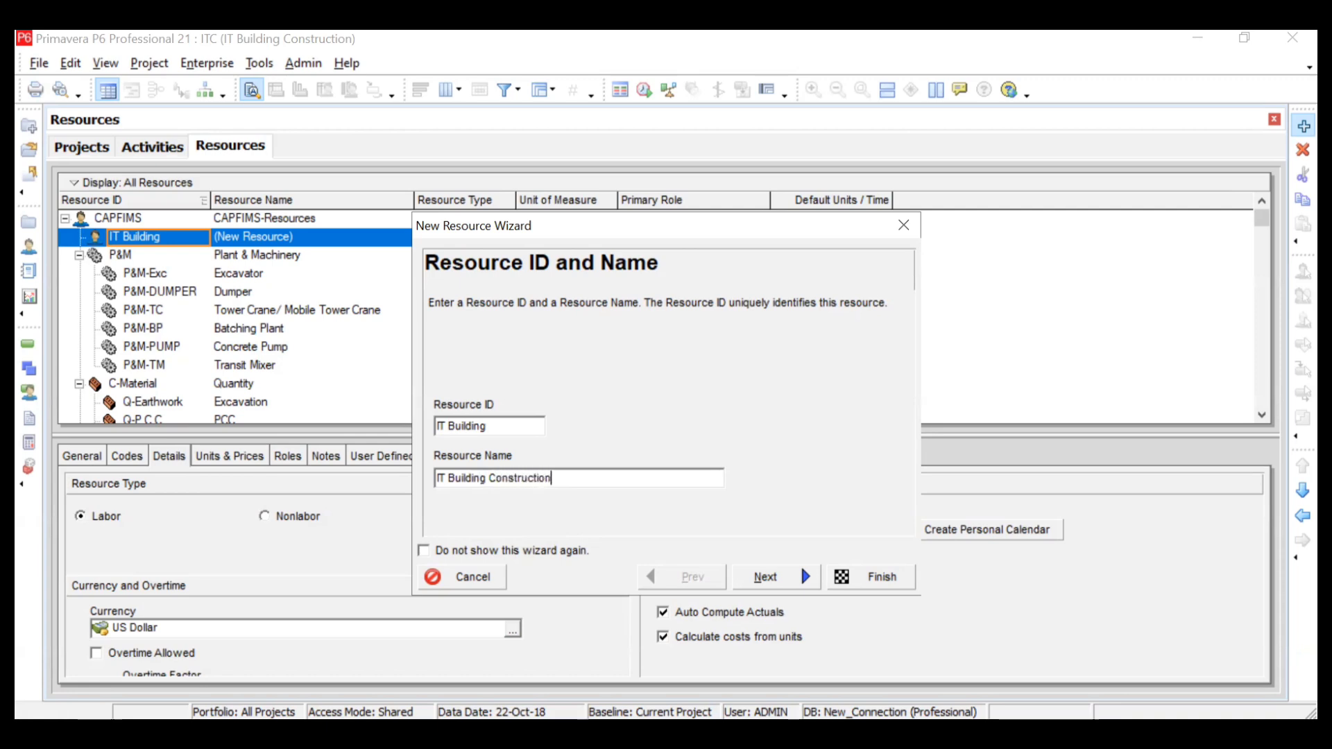
text( Resources)
click(763, 578)
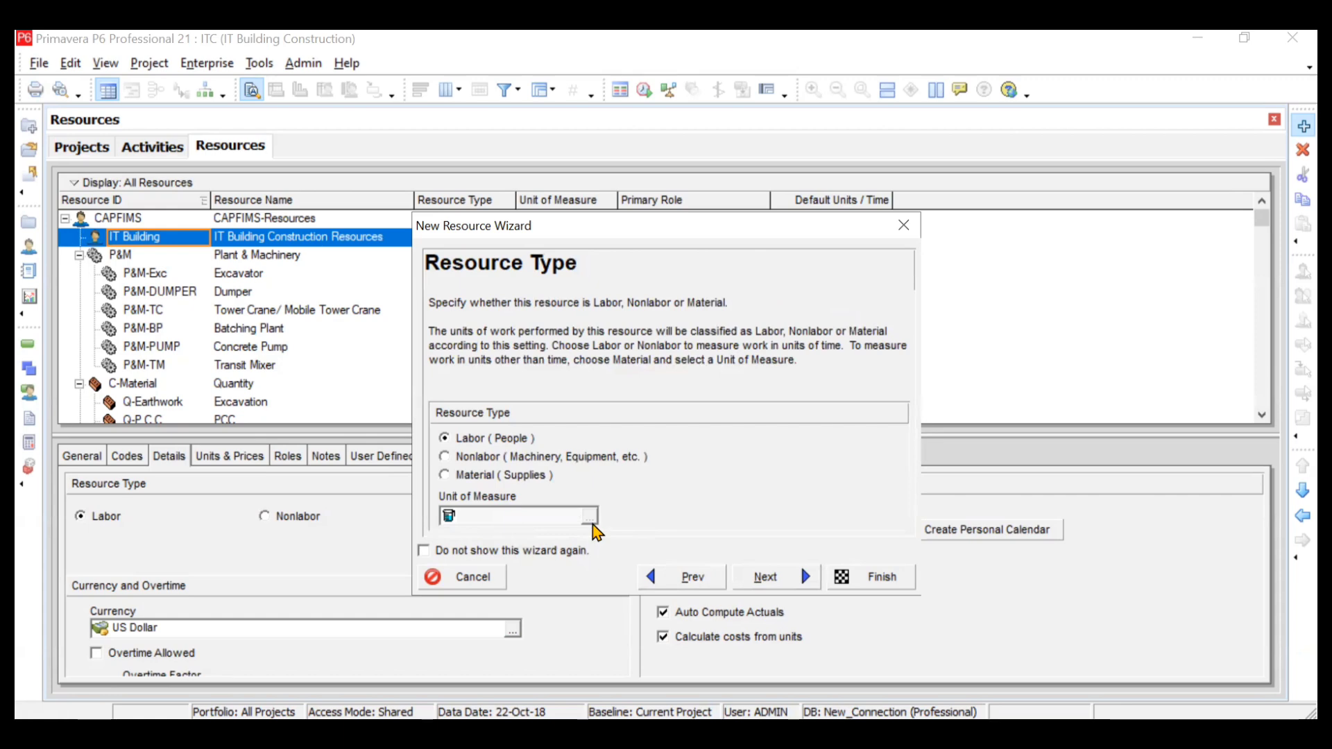
Keep the Labor type and default units, skipping the contact details and roles.
click(791, 584)
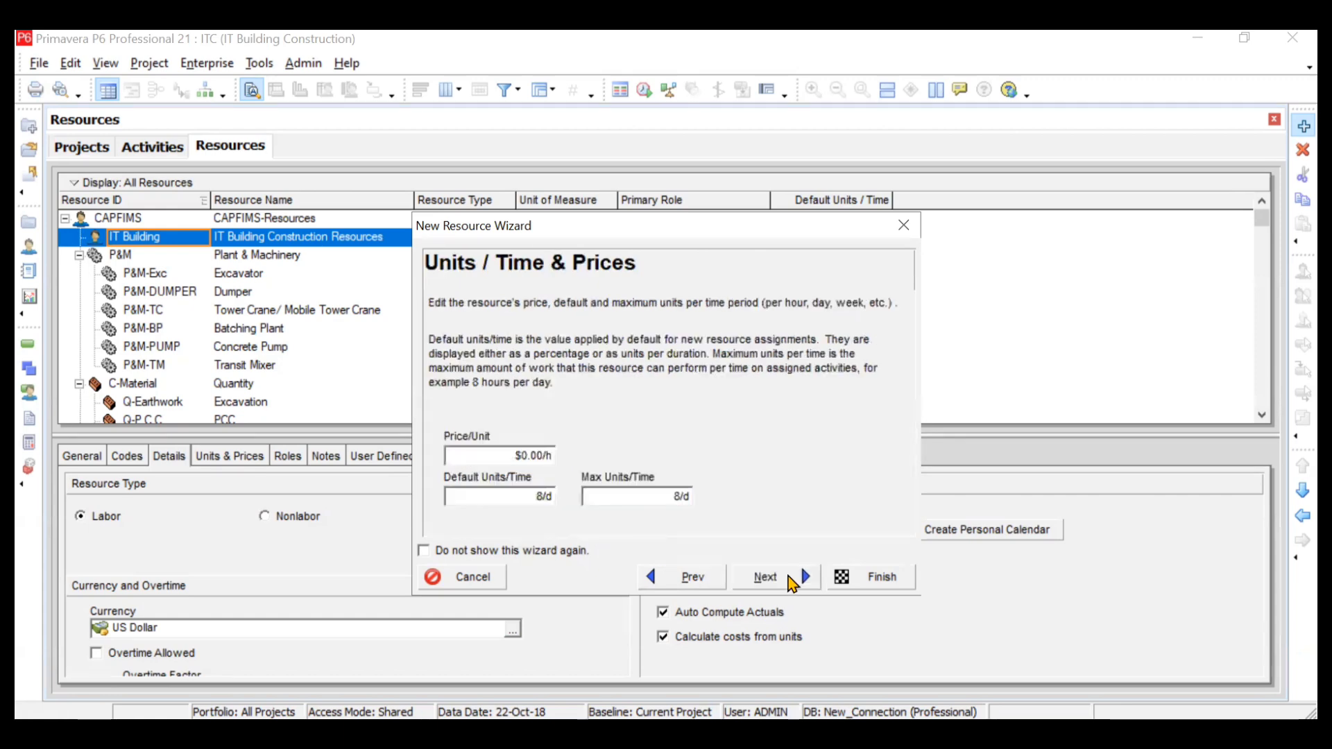
click(780, 581)
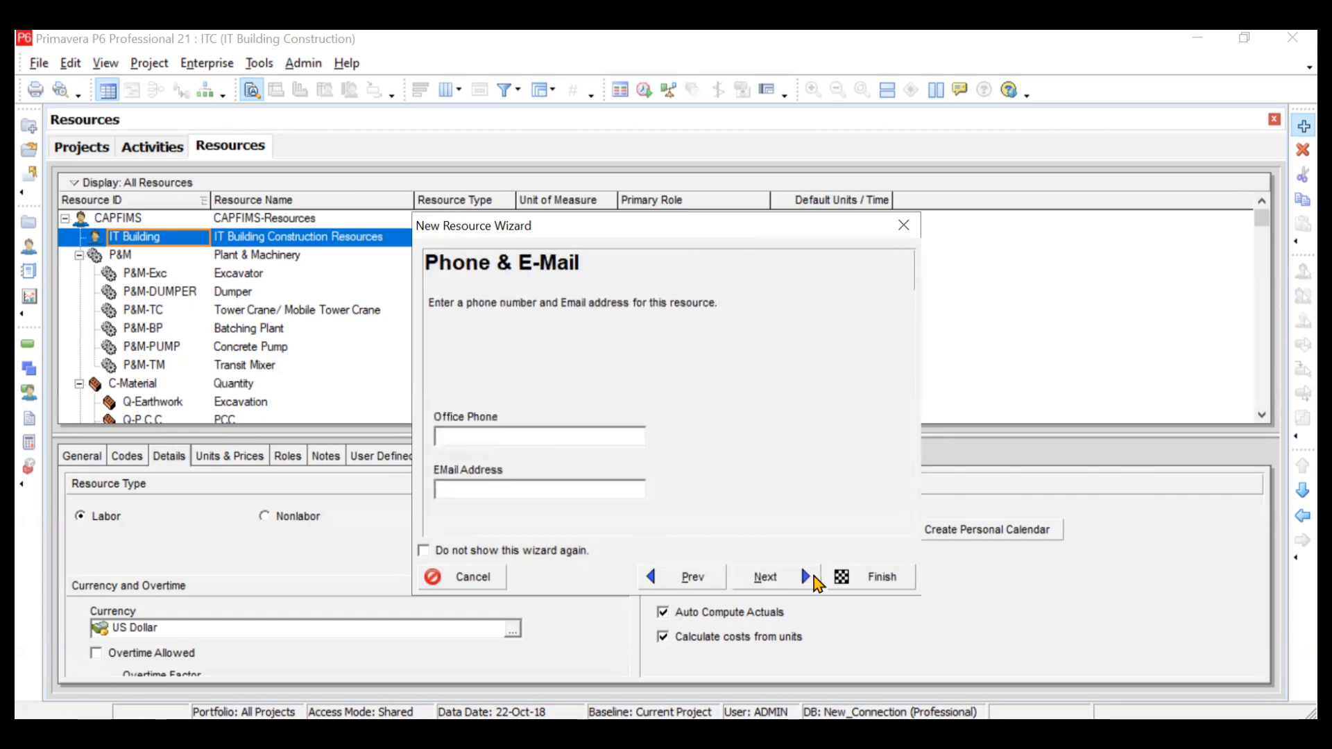
click(766, 582)
click(765, 582)
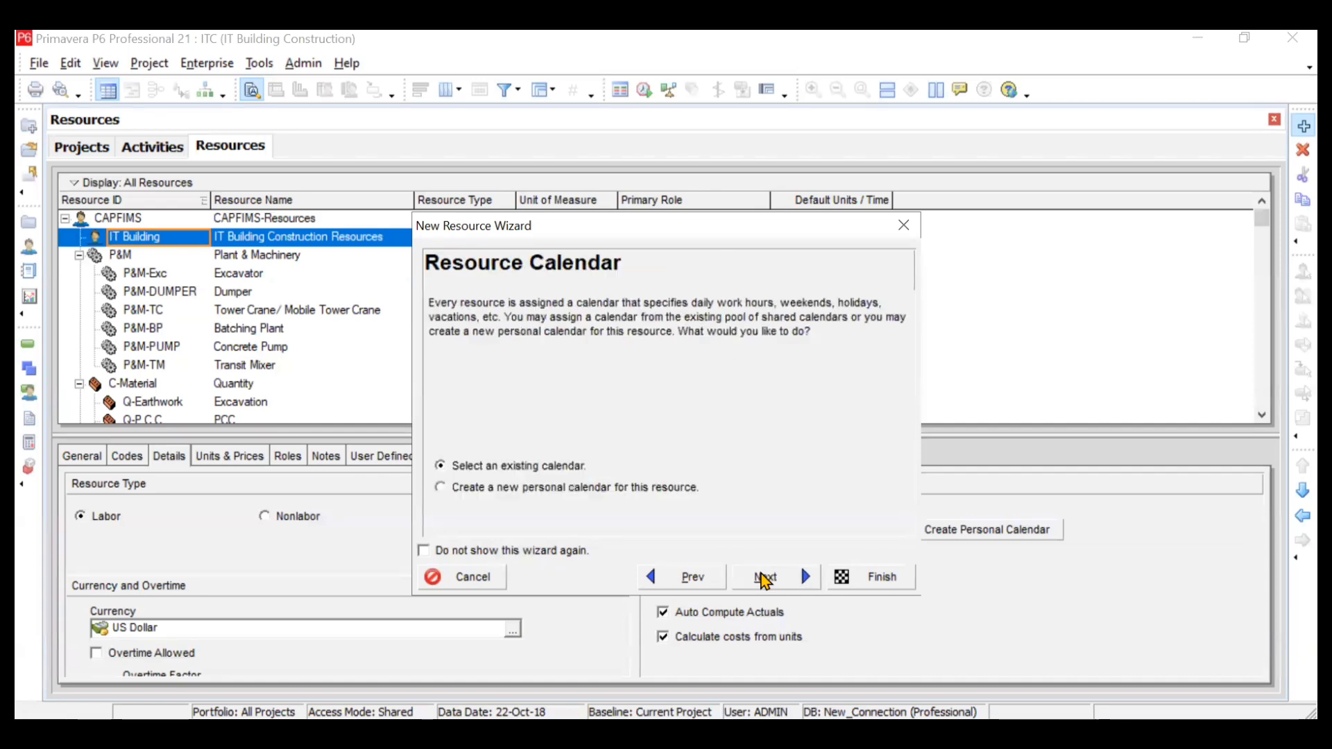
click(765, 581)
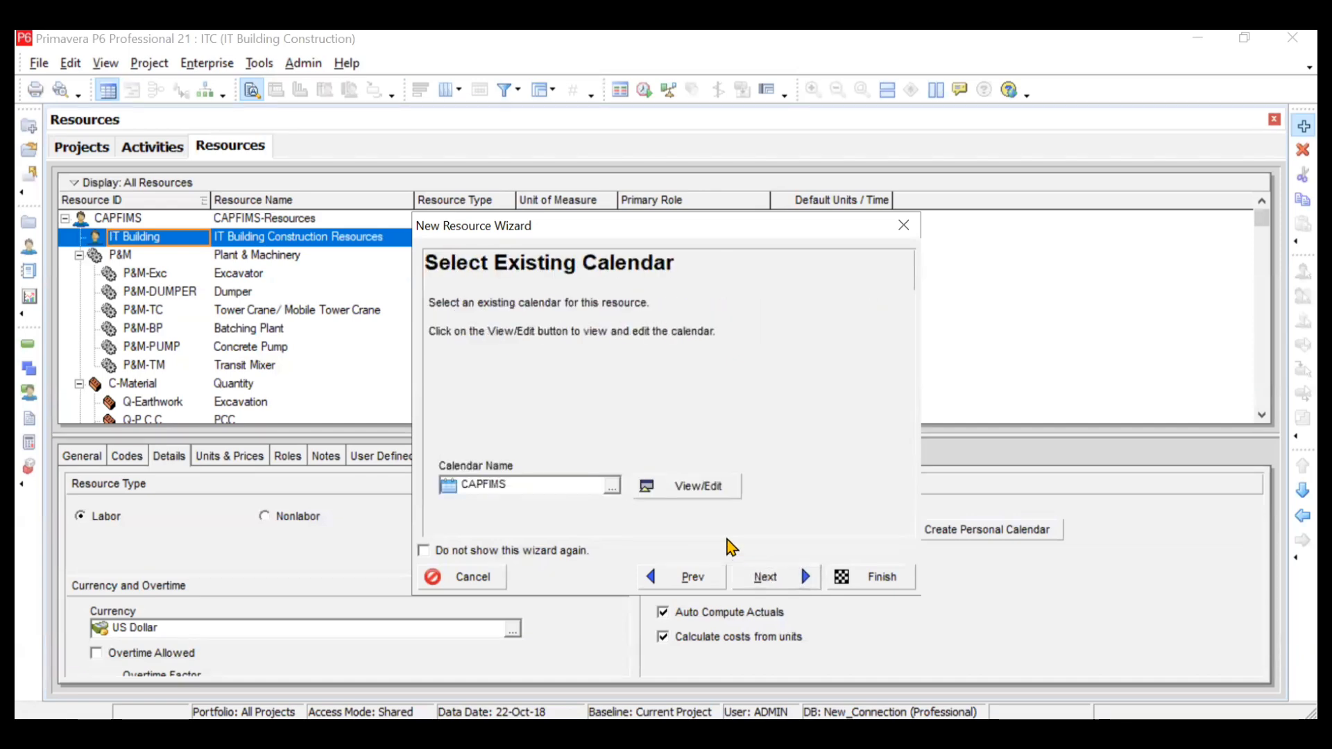
Assign the IT Building Calendar and finish creating the IT Building resource.
click(611, 486)
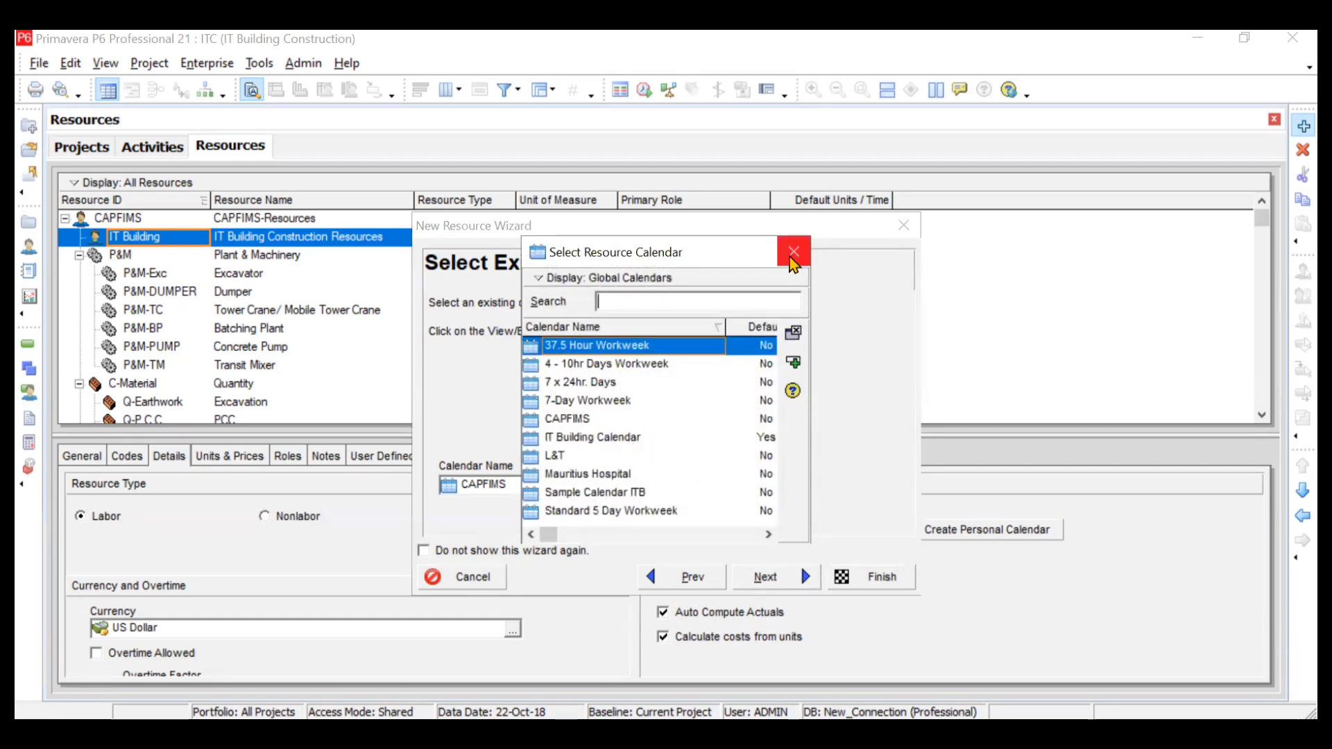
click(636, 515)
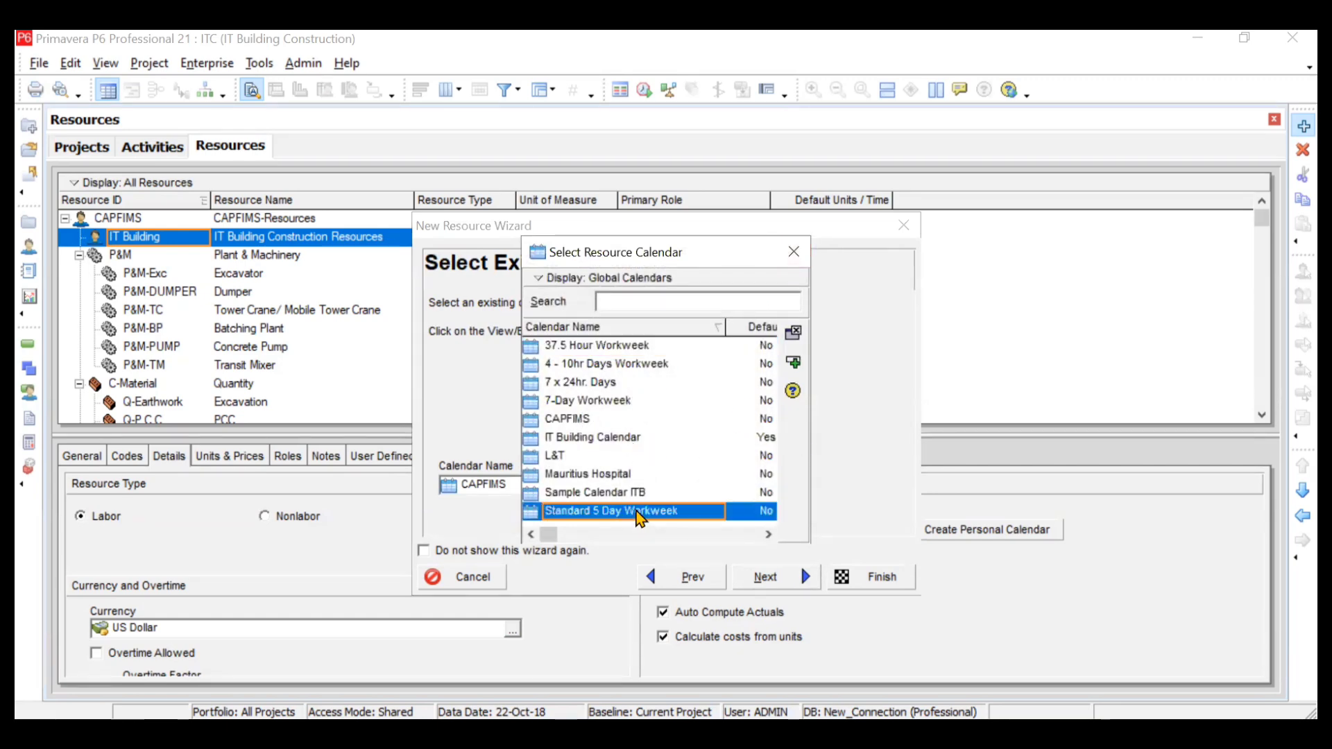
click(609, 440)
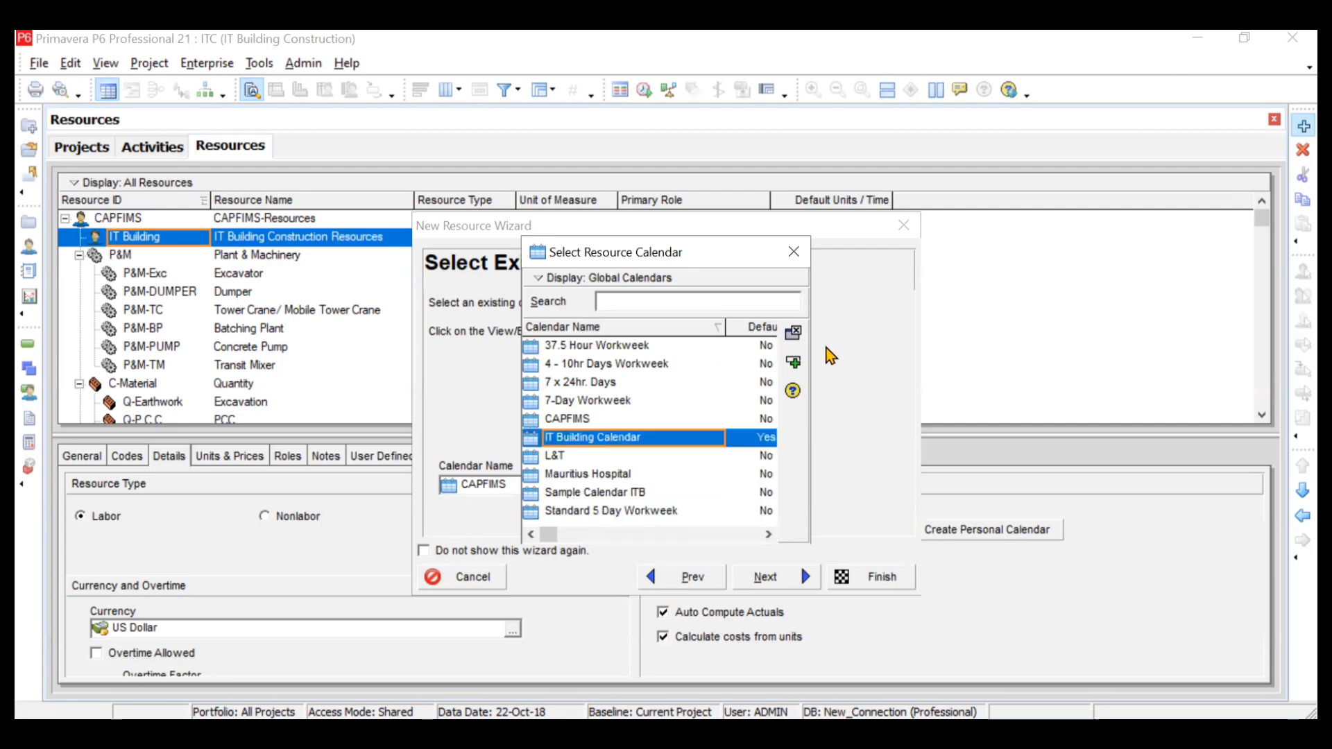
click(793, 362)
click(767, 578)
click(864, 584)
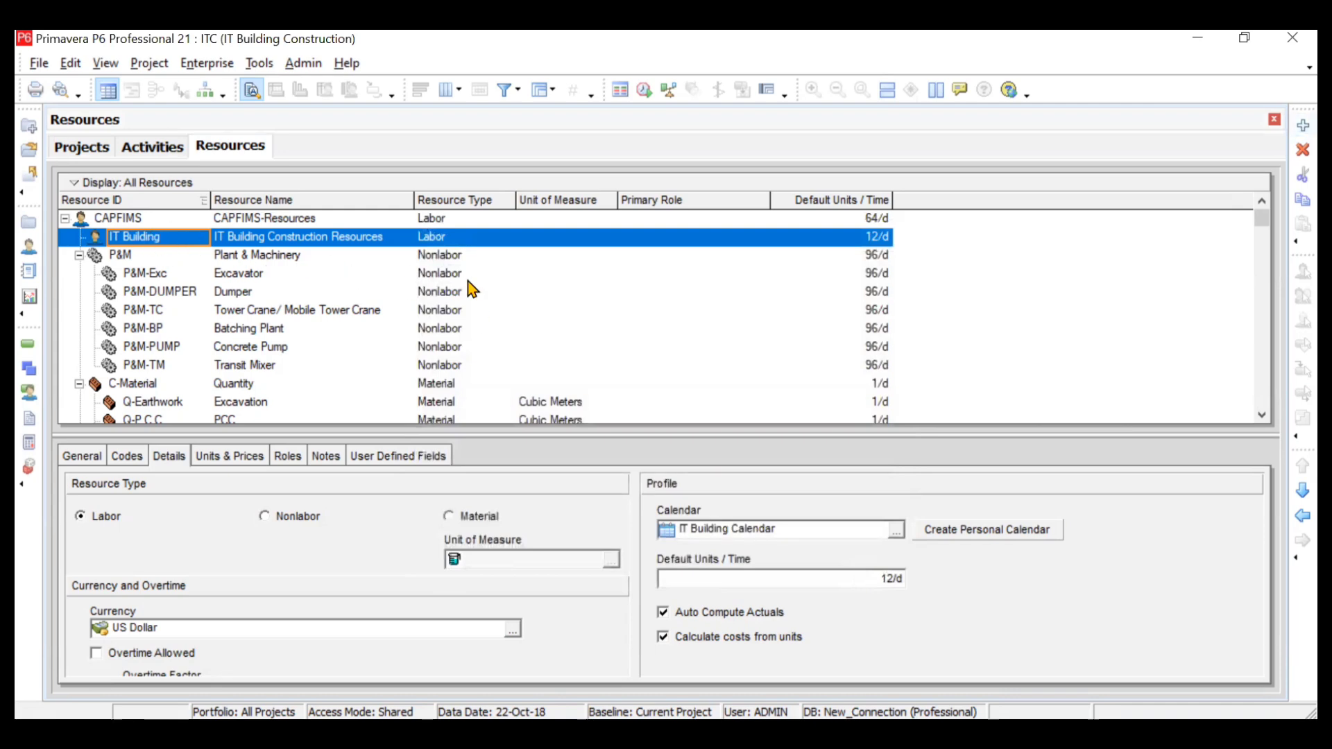
Move IT Building out to the top level and begin a child resource under it.
click(1302, 516)
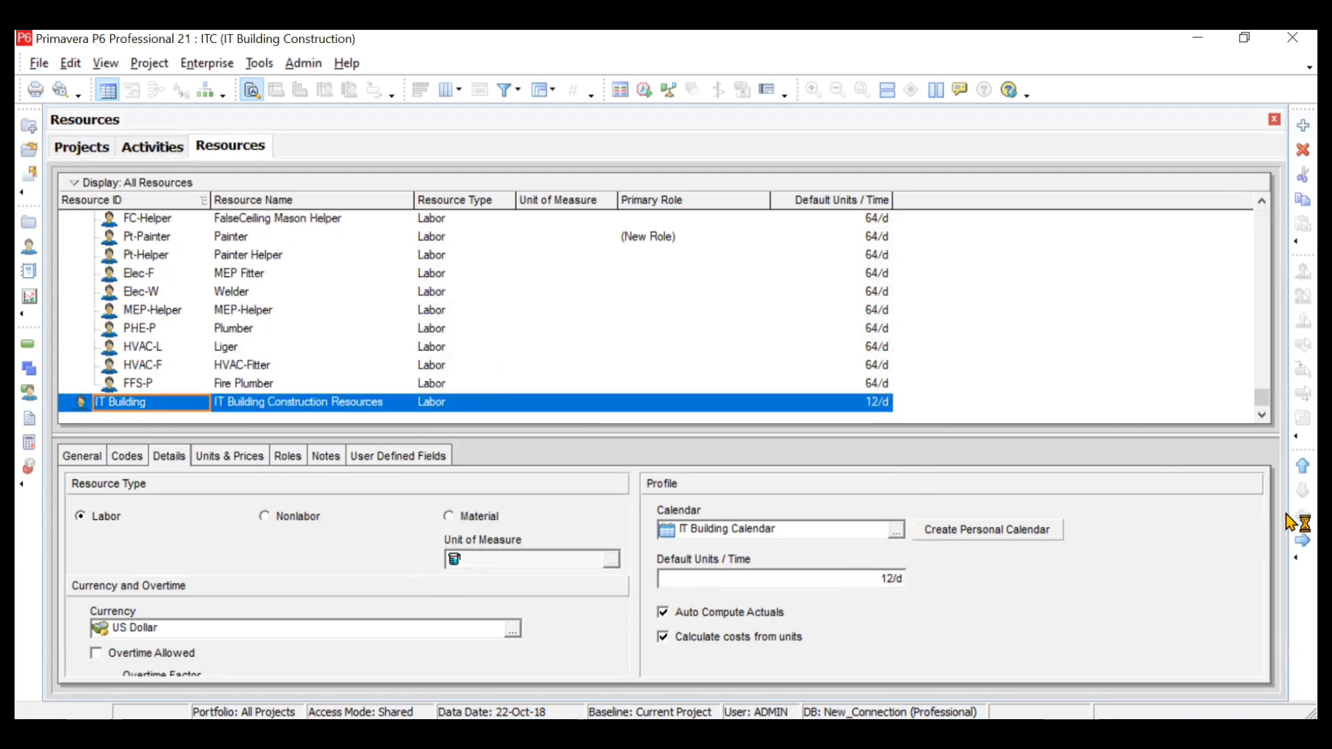
scroll(452, 335, up, 10)
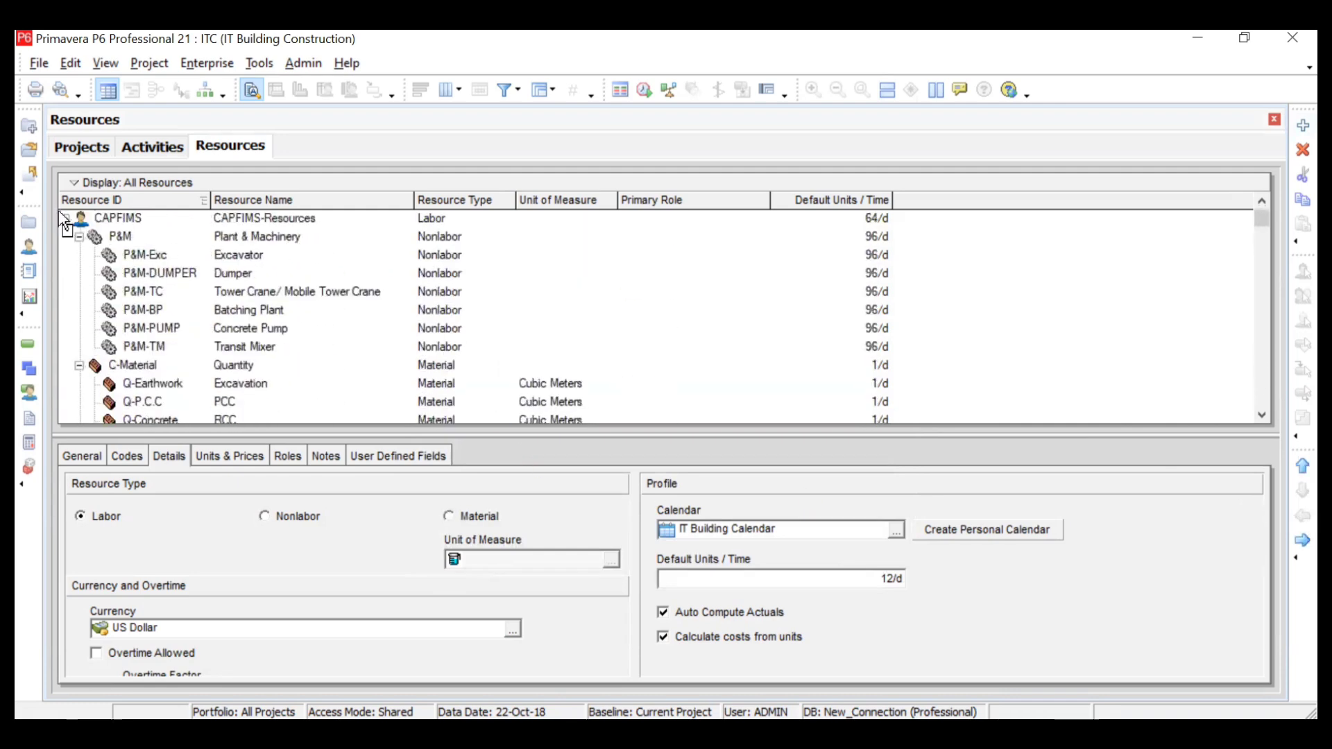
click(67, 220)
click(65, 219)
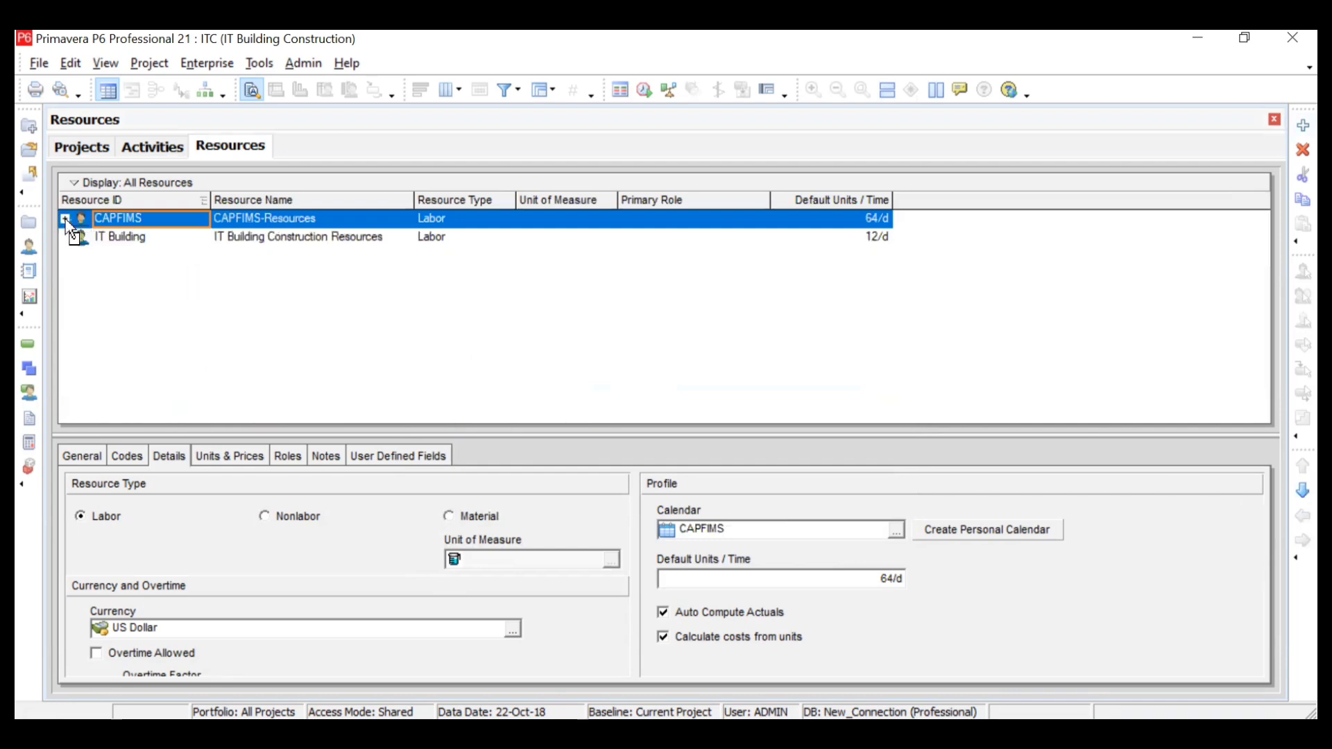
click(146, 241)
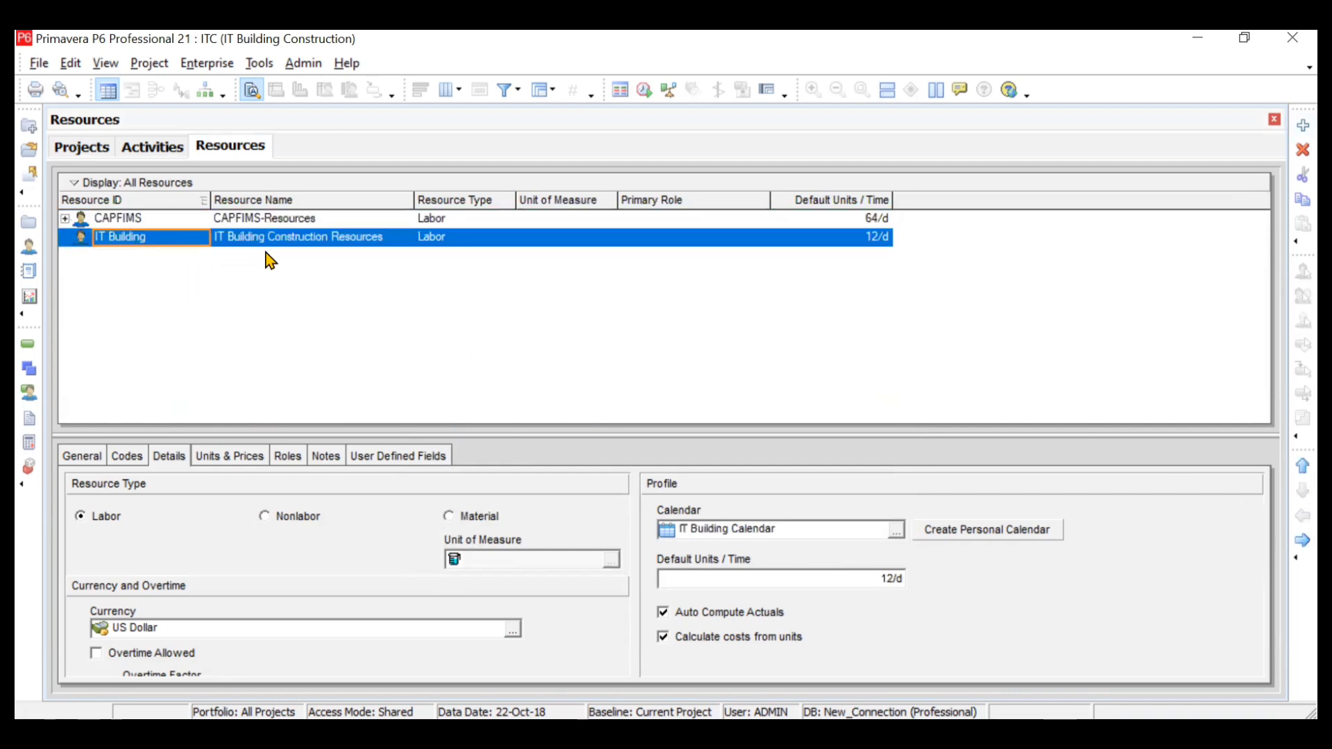
click(1292, 126)
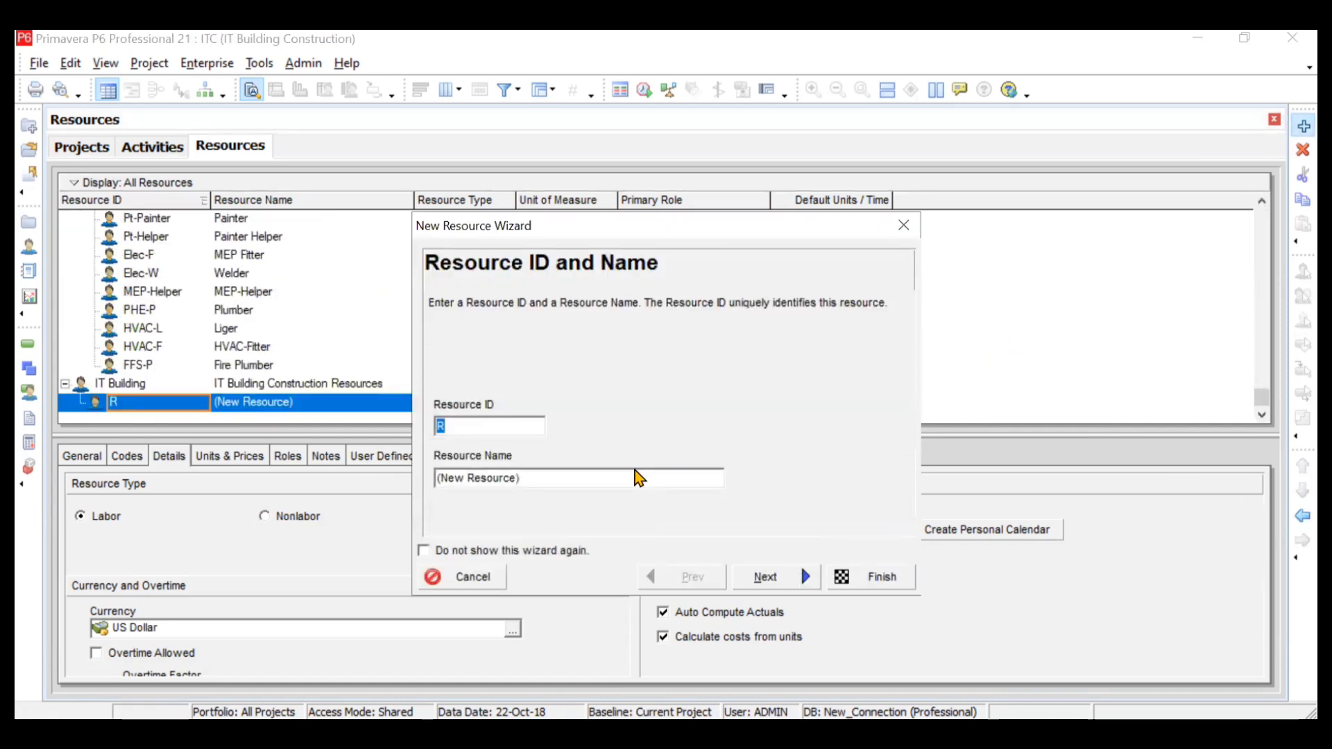
Create the IT-P&M resource named Plant & Machinery under IT Building.
key(BackSpace)
text(IT-P&M)
click(549, 478)
key(BackSpace)
key(BackSpace)
key(BackSpace)
key(BackSpace)
key(BackSpace)
key(BackSpace)
key(BackSpace)
key(BackSpace)
key(BackSpace)
key(BackSpace)
key(BackSpace)
key(BackSpace)
key(BackSpace)
key(BackSpace)
text(Plant)
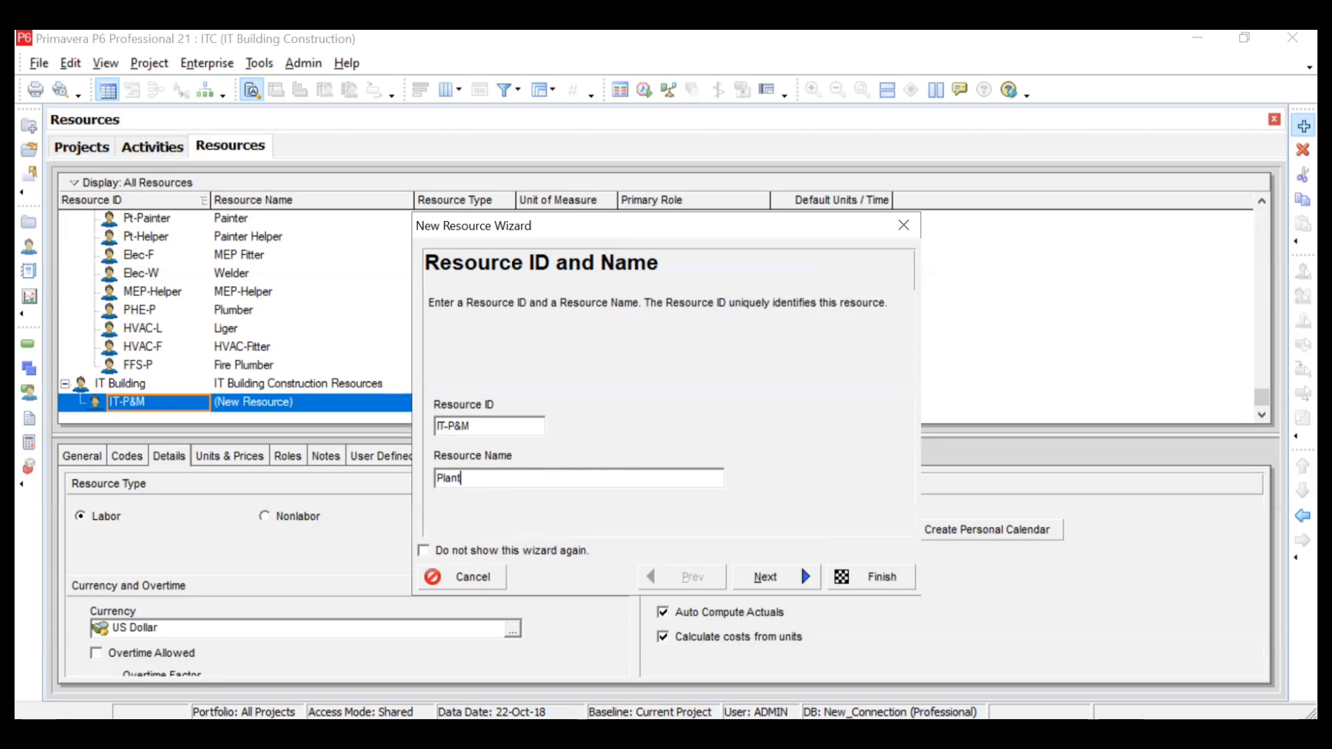
text( & Machinery)
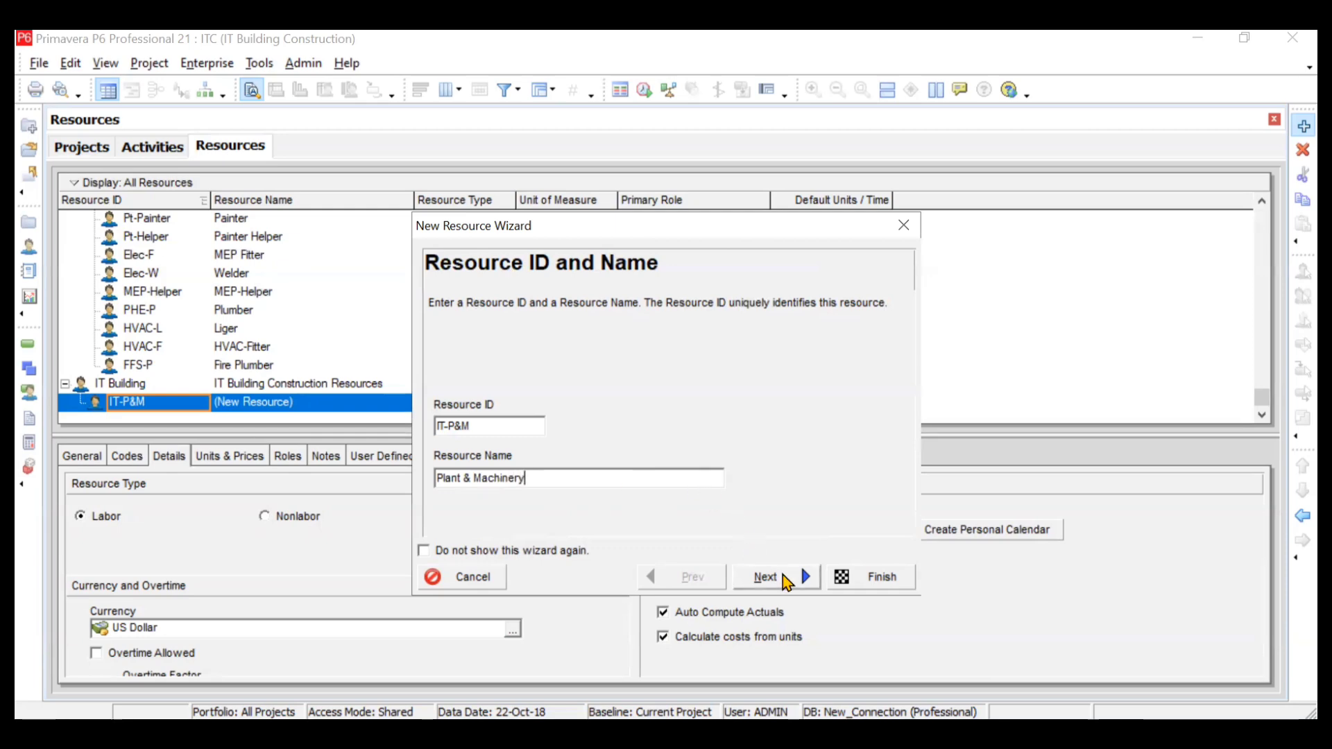
click(845, 587)
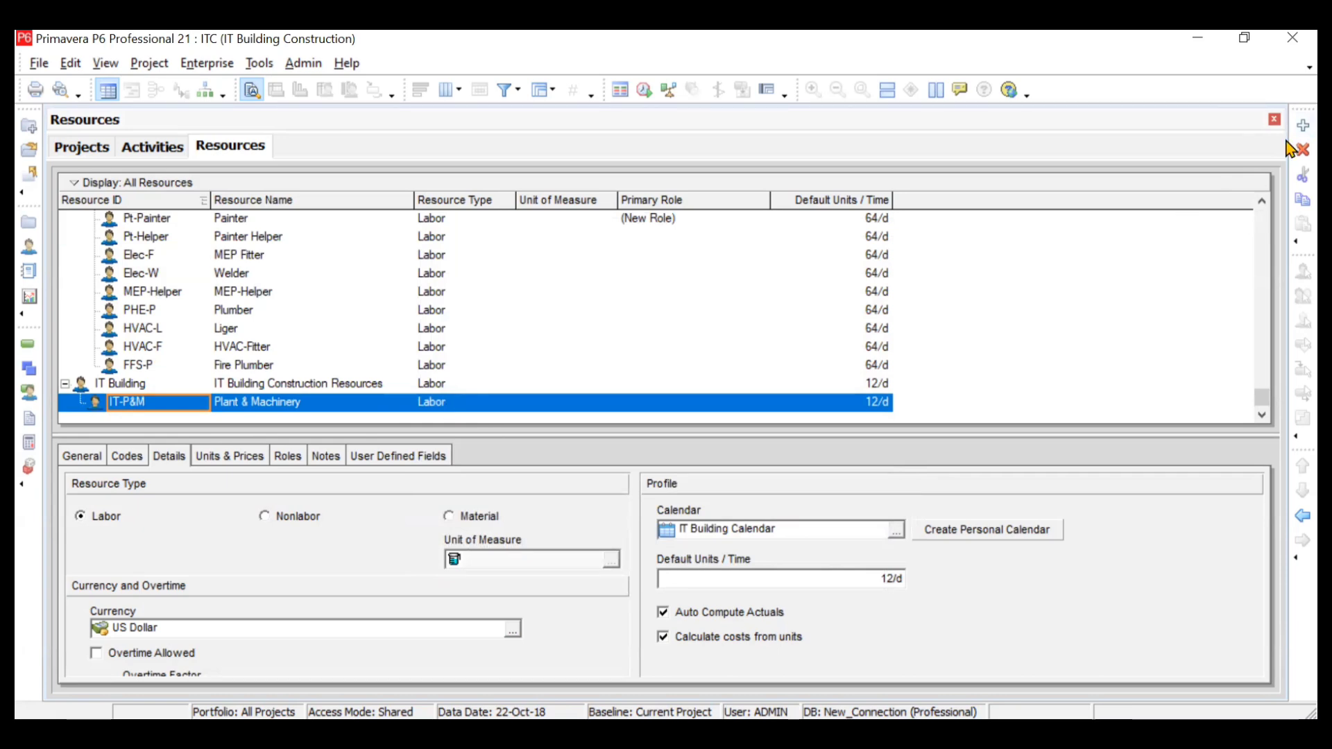
Add the IT-Material (Materials) resource and move it up to IT-P&M's level.
click(1303, 126)
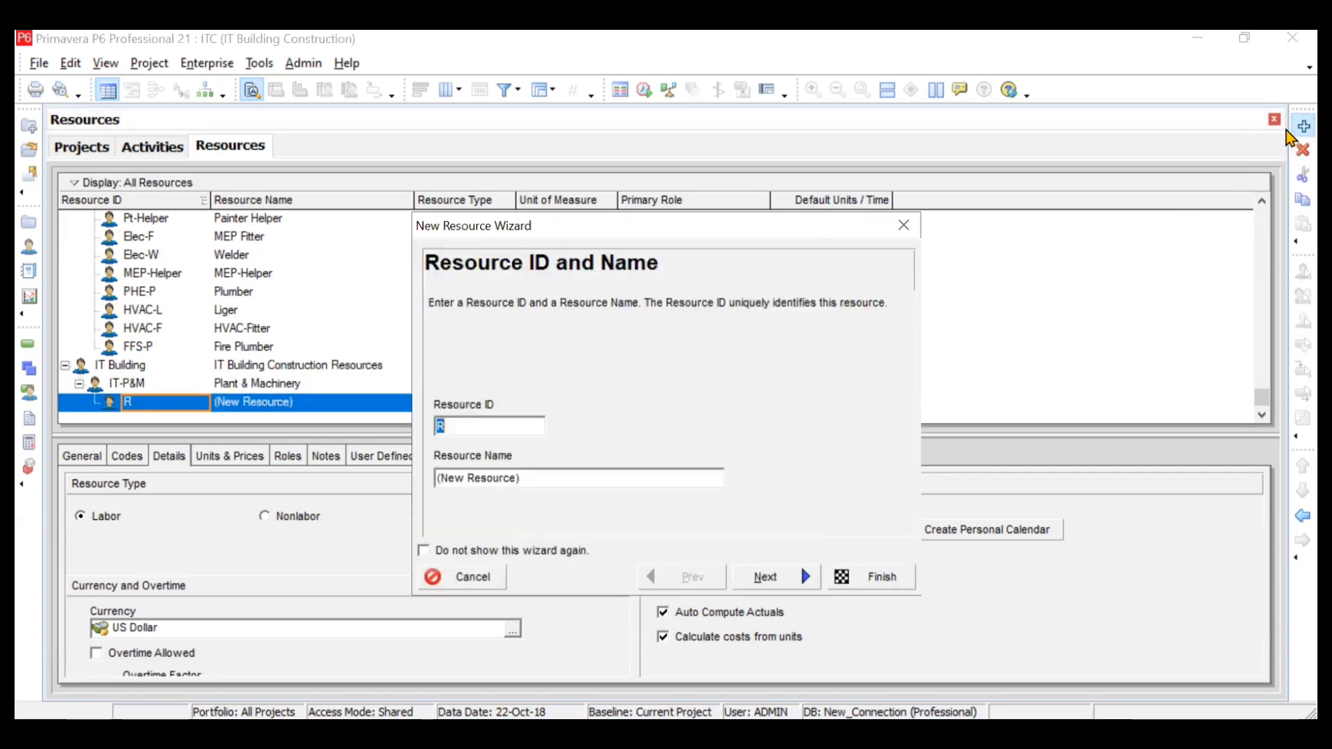
key(BackSpace)
text(IT)
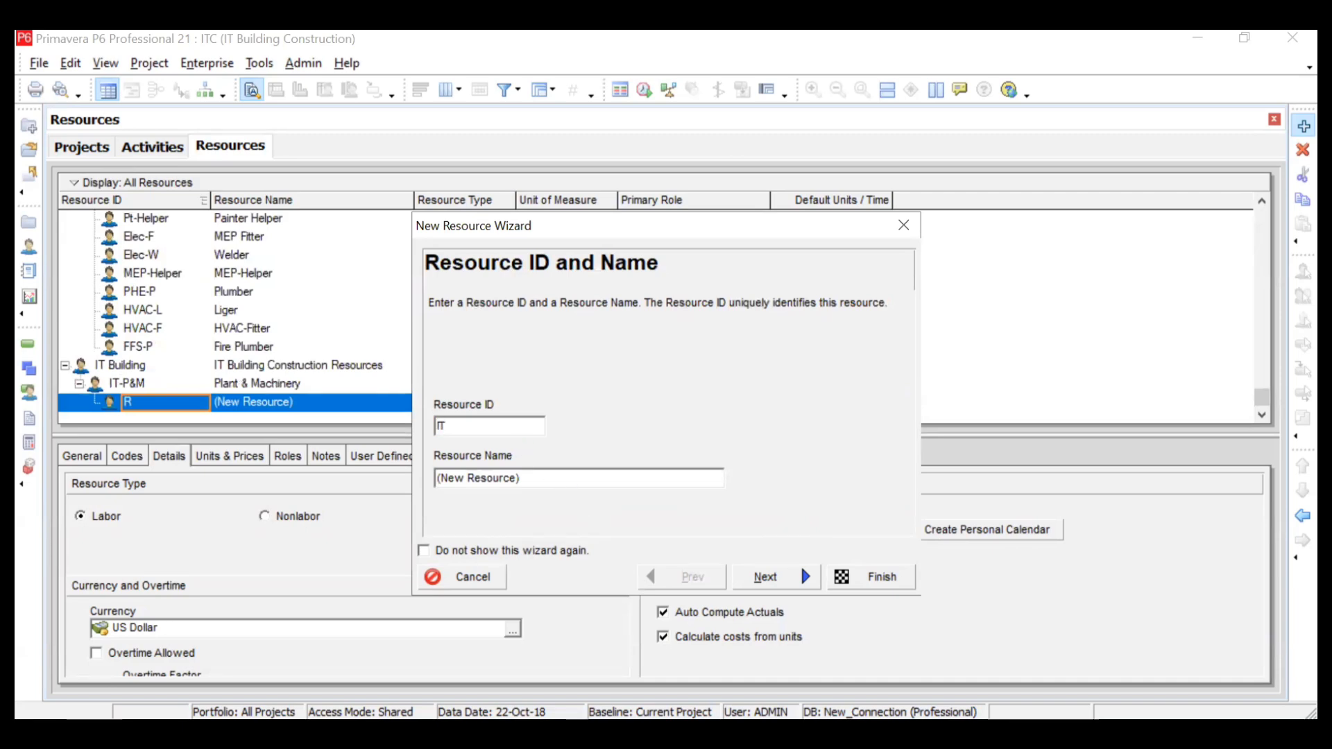
text(-Materi)
click(548, 478)
key(BackSpace)
key(BackSpace)
key(BackSpace)
key(BackSpace)
key(BackSpace)
key(BackSpace)
key(BackSpace)
key(BackSpace)
key(BackSpace)
key(BackSpace)
key(BackSpace)
key(BackSpace)
key(BackSpace)
key(BackSpace)
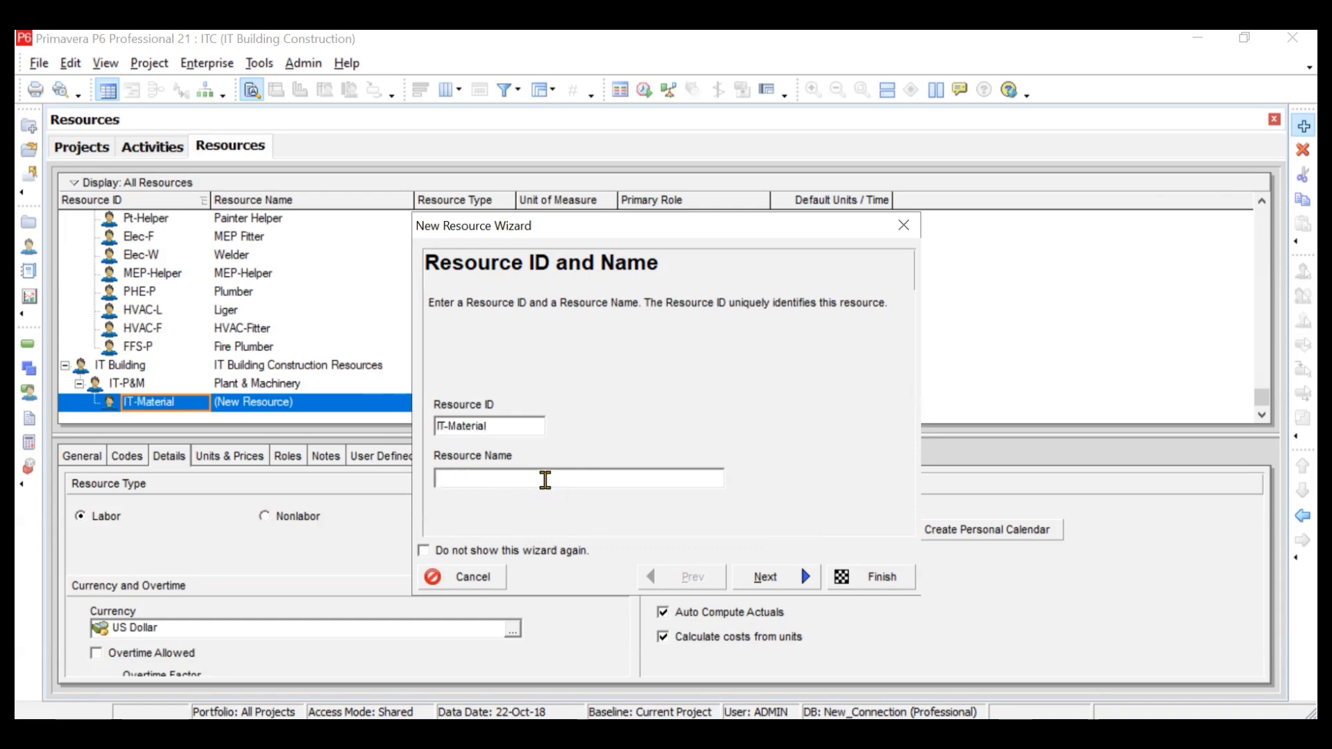
text(Matrer)
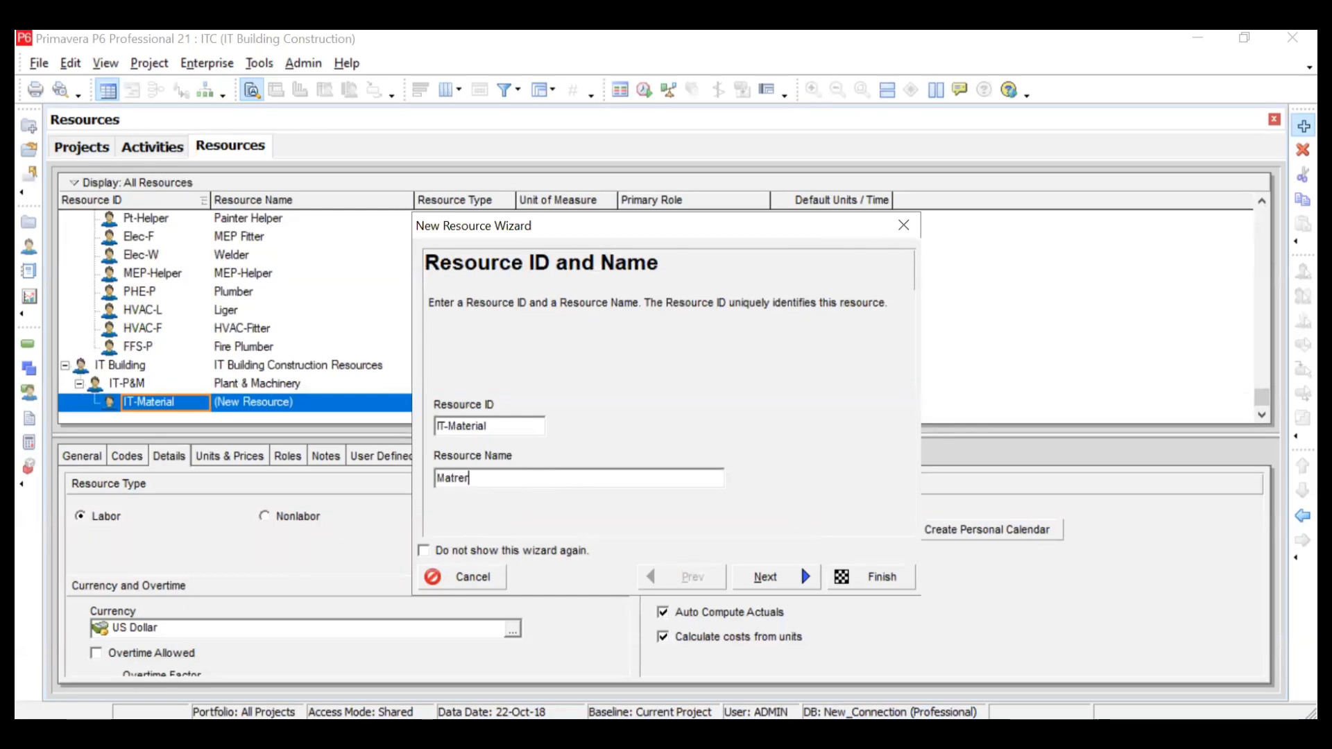
text(ials)
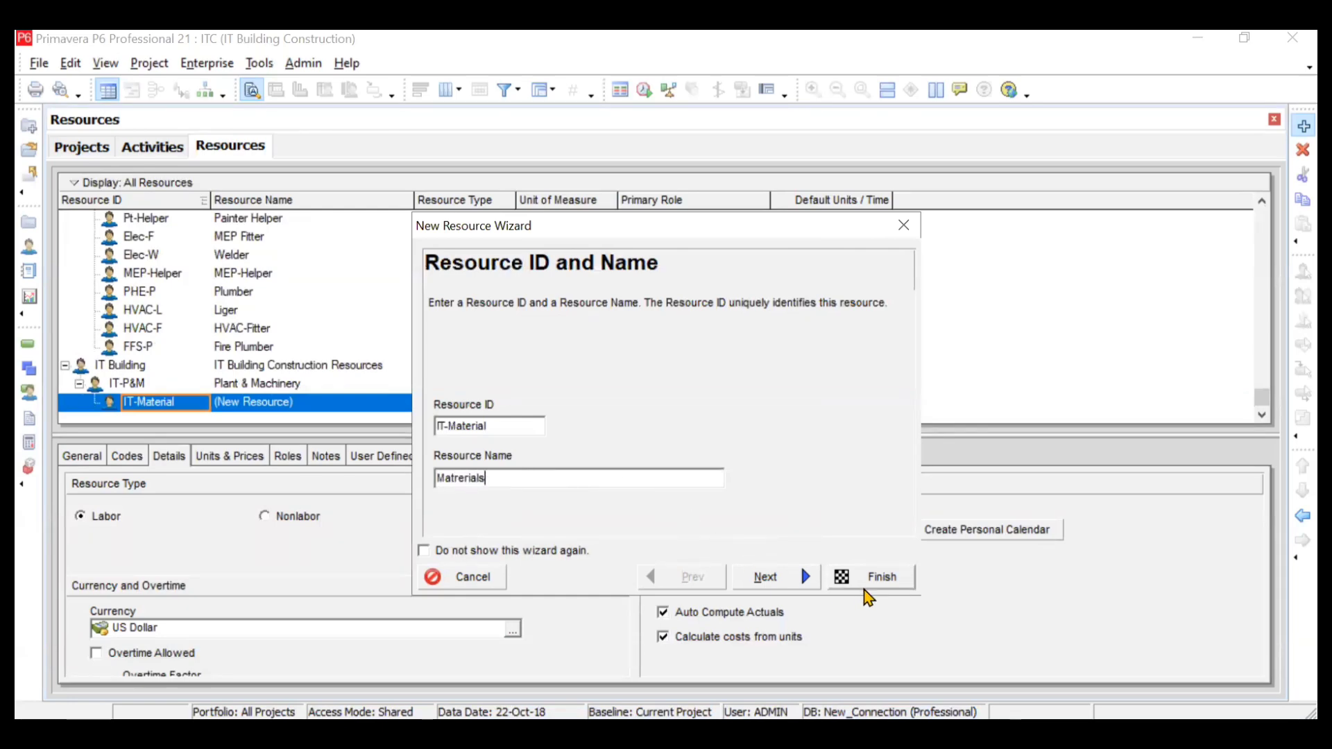
click(869, 579)
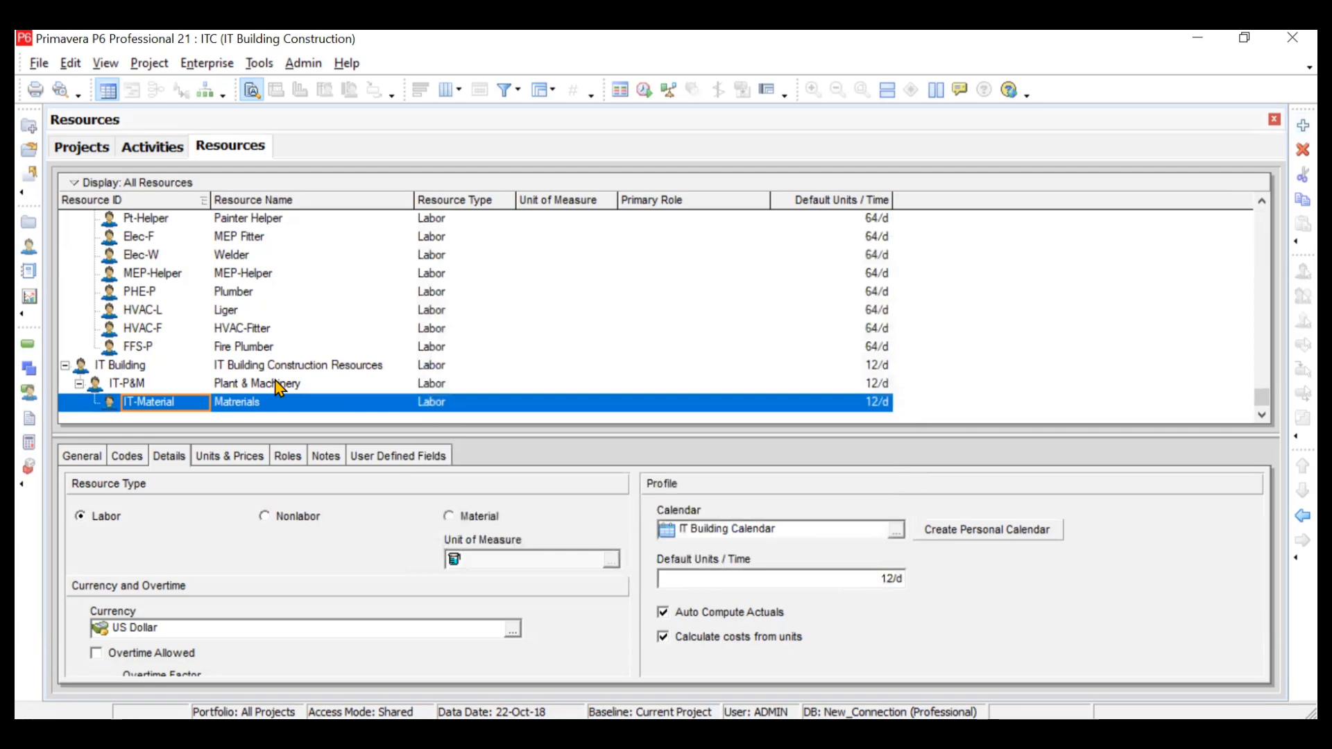
click(1302, 515)
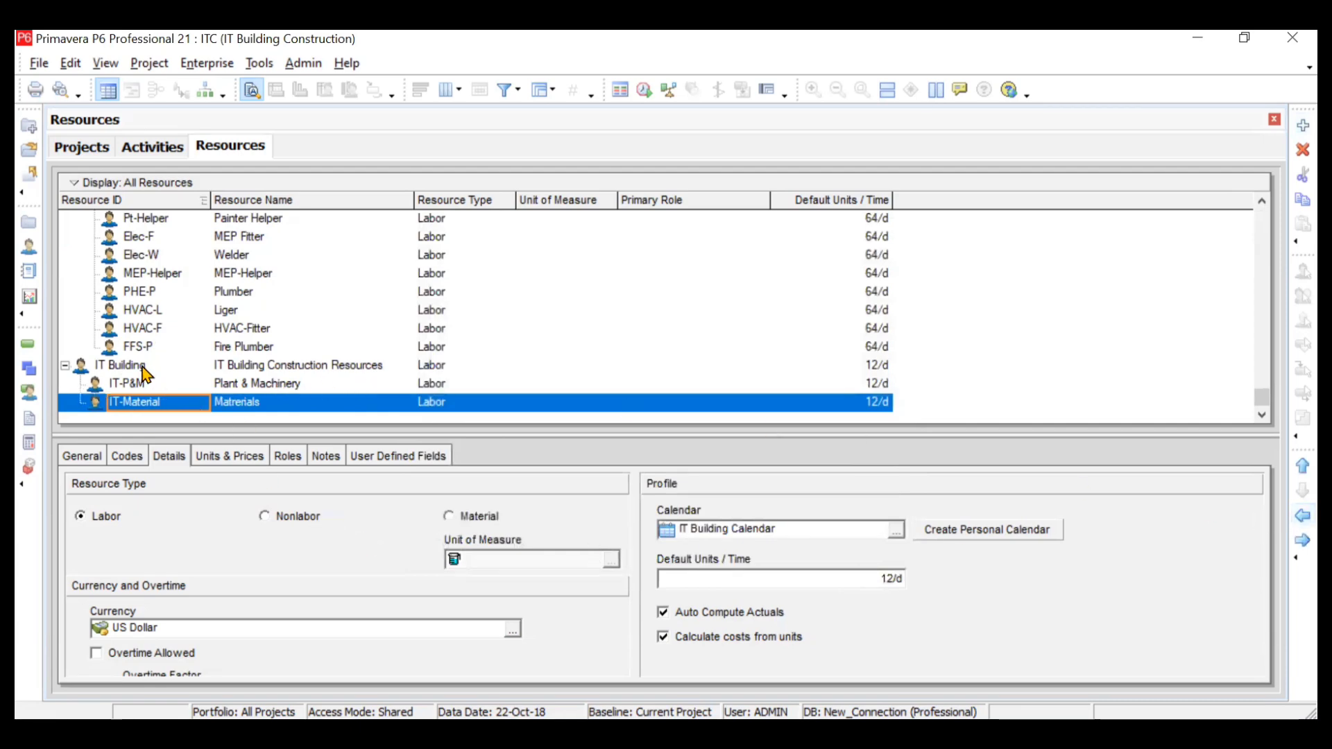
Add a Labor resource with ID IT-Manpower and name Manpower.
click(1289, 129)
text(R)
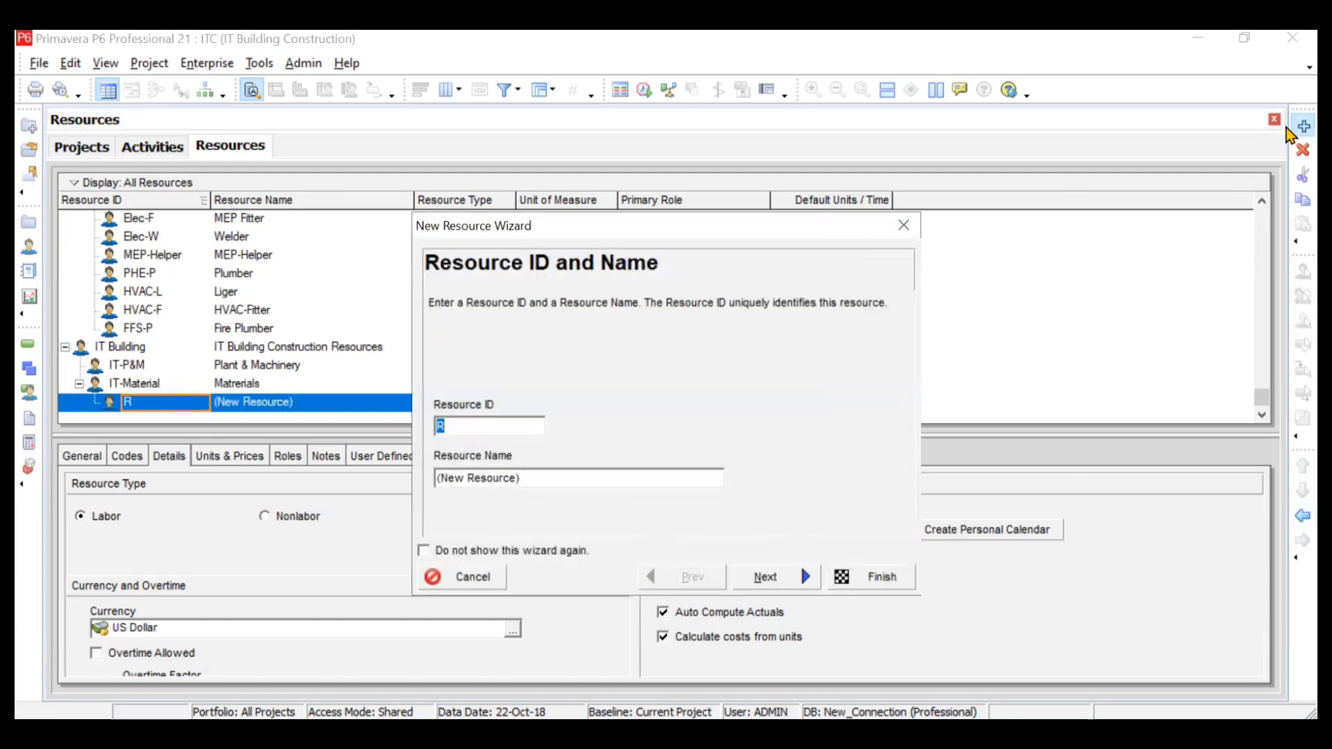
text(IT)
text(-Labo)
key(BackSpace)
key(BackSpace)
key(BackSpace)
key(BackSpace)
key(BackSpace)
text(Manpower)
click(528, 478)
key(BackSpace)
key(BackSpace)
key(BackSpace)
key(BackSpace)
key(BackSpace)
key(BackSpace)
key(BackSpace)
key(BackSpace)
key(BackSpace)
key(BackSpace)
key(BackSpace)
key(BackSpace)
key(BackSpace)
key(BackSpace)
text(Manpower)
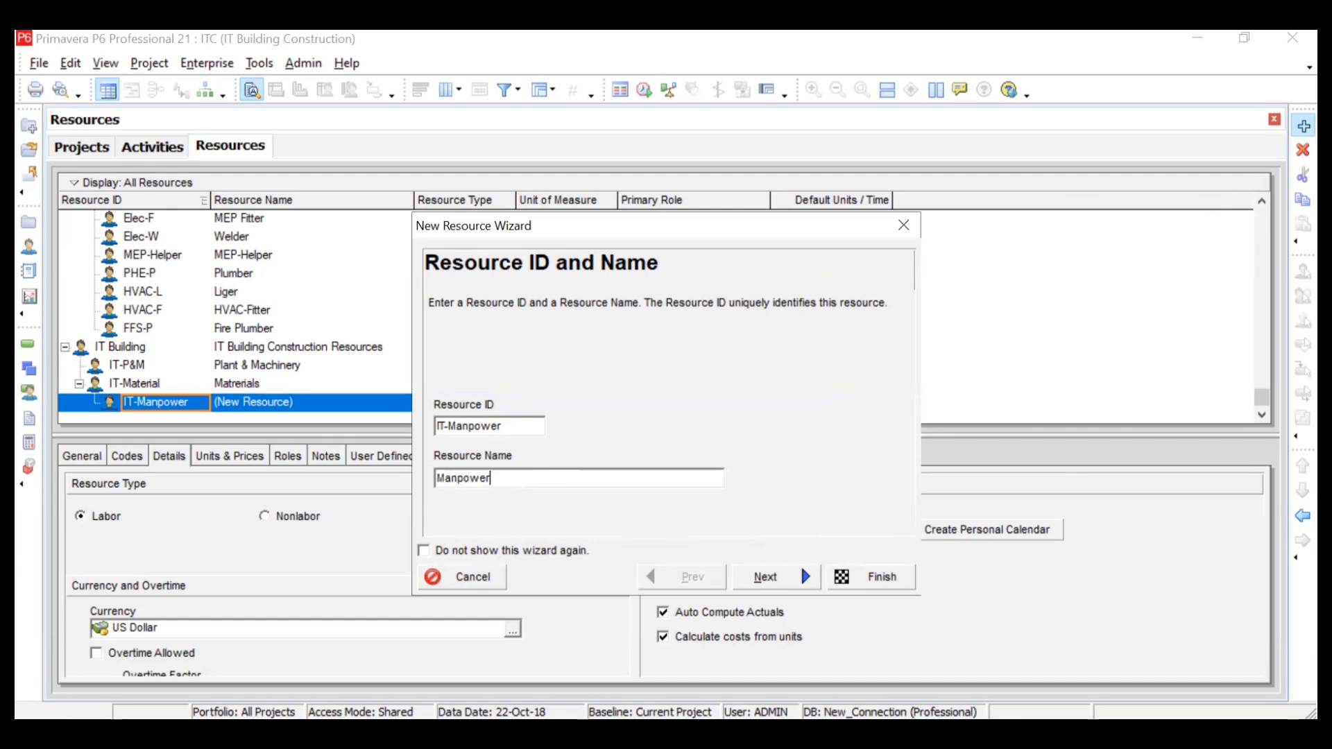
click(847, 577)
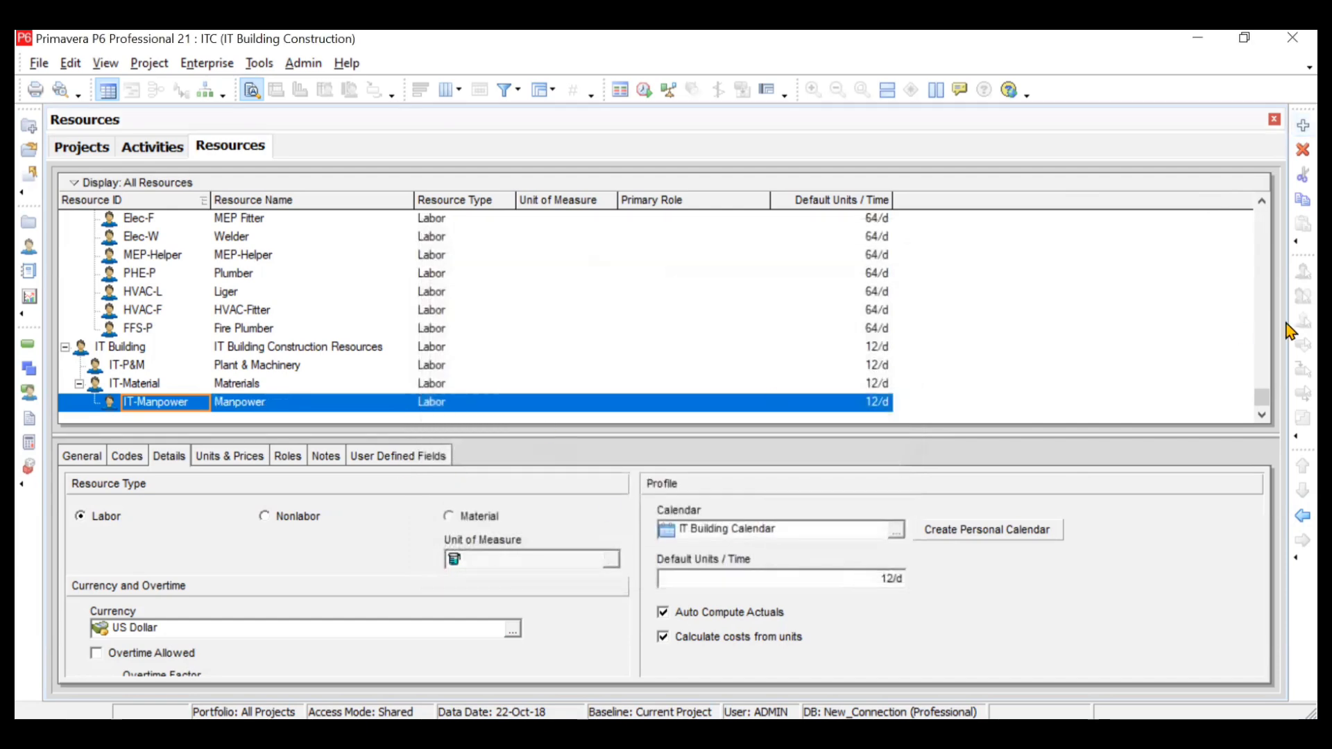
Move IT-Manpower beside IT-Material and make IT-P&M a Nonlabor resource.
click(1288, 520)
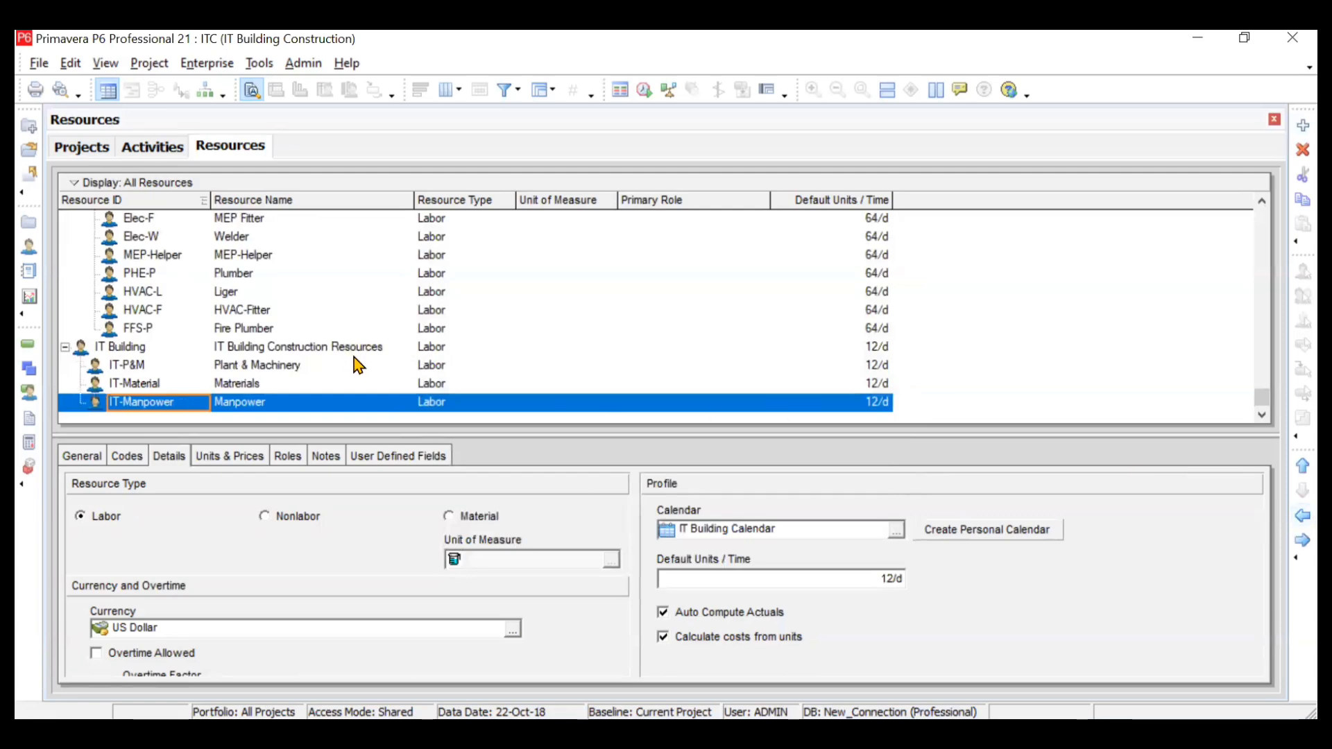
click(419, 371)
click(442, 368)
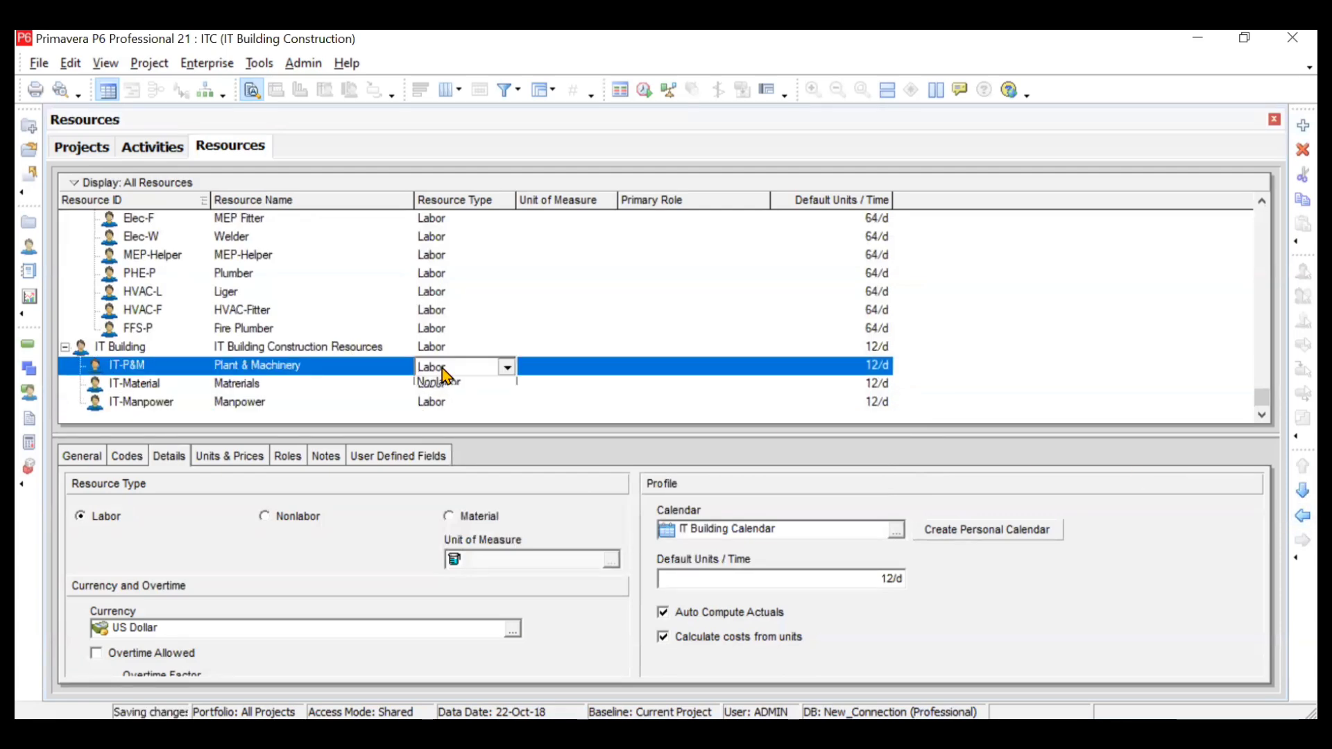
click(457, 413)
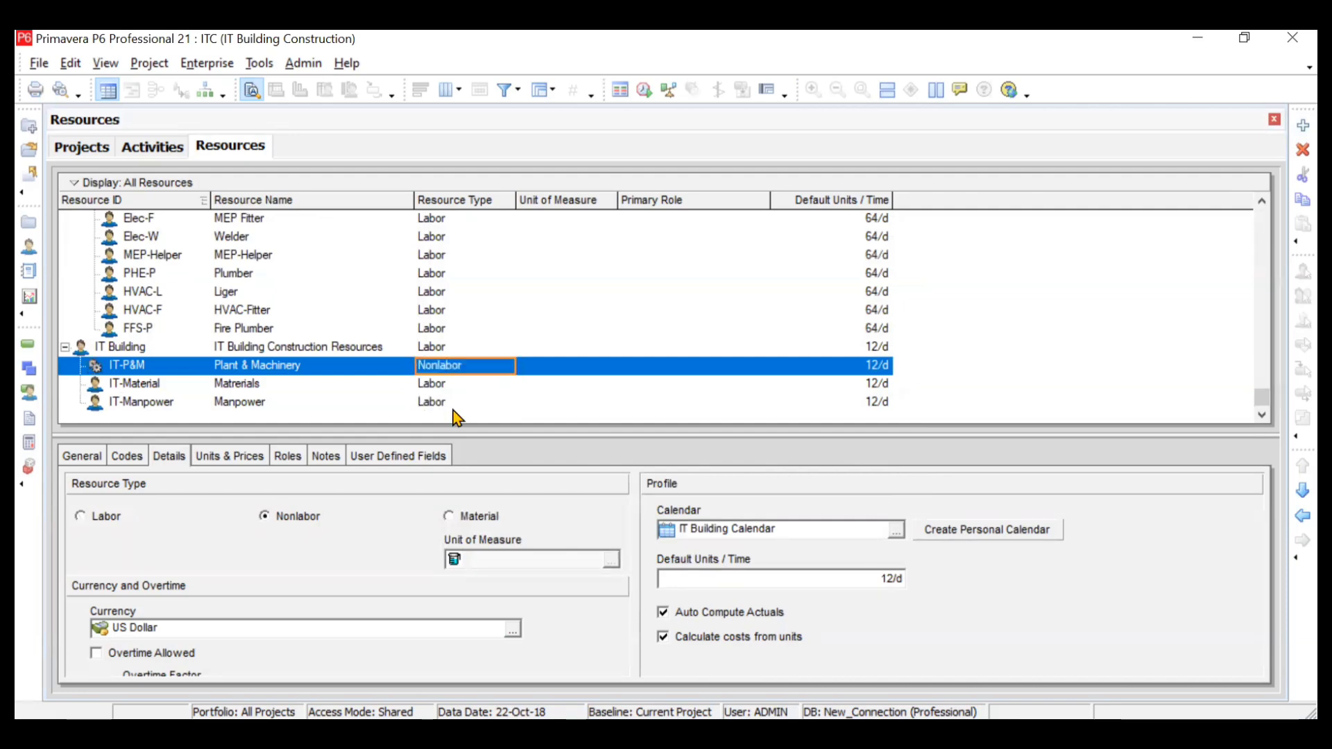
Change IT-Material to Material type, keep IT-Manpower as Labor, and review IT-Material's details.
click(464, 387)
click(471, 383)
click(472, 383)
click(461, 416)
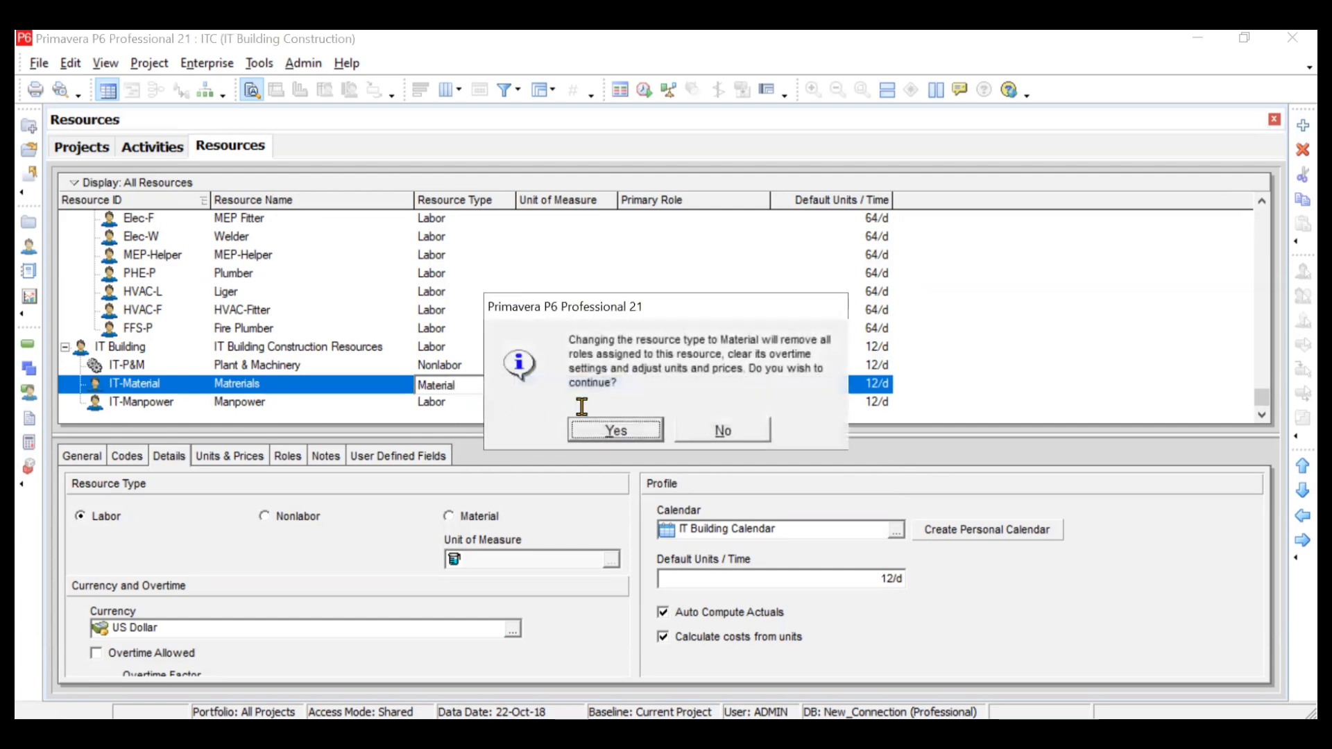
click(612, 429)
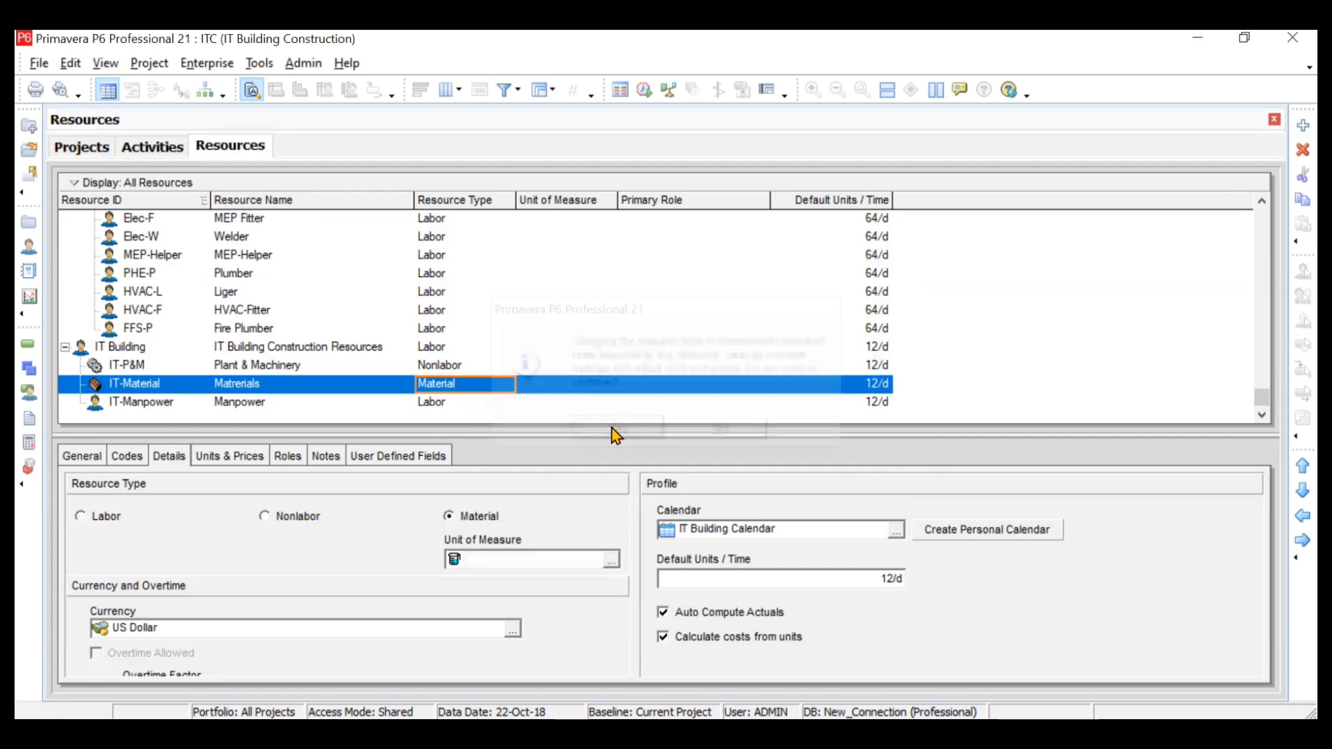
click(447, 401)
click(446, 401)
click(503, 397)
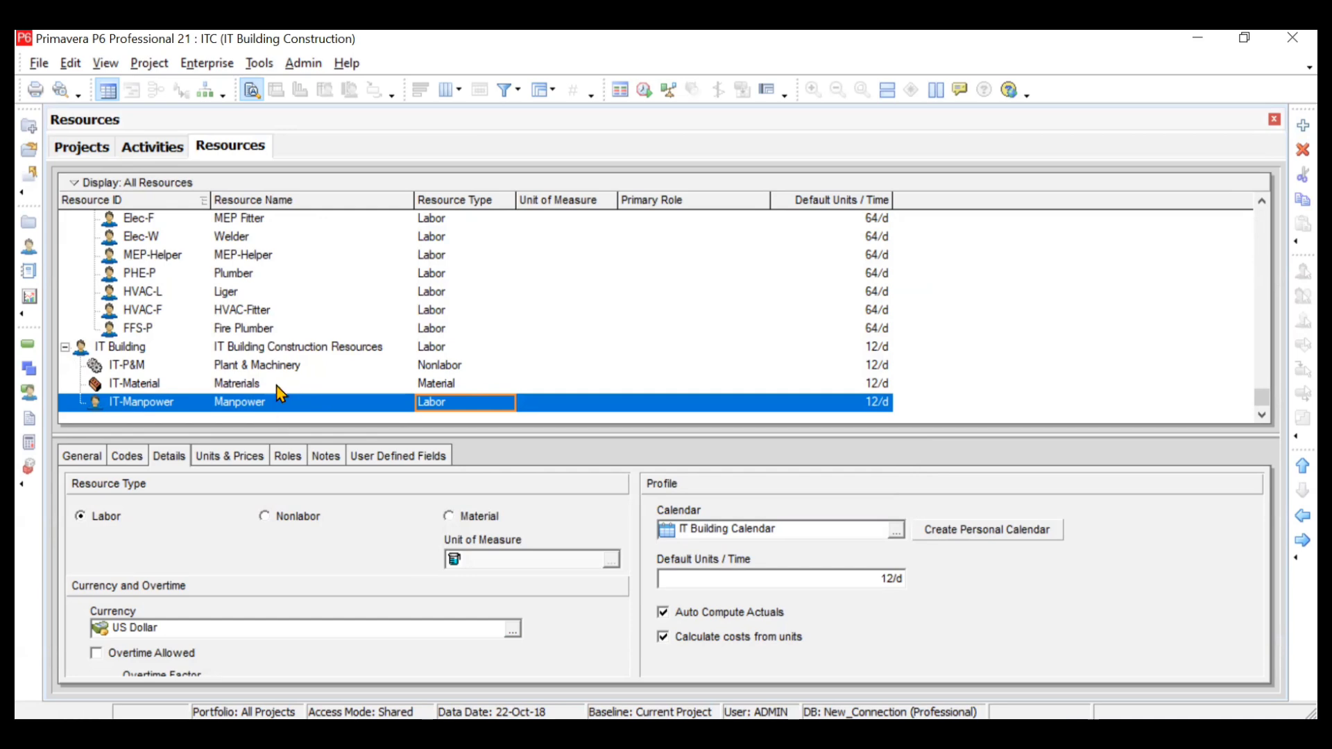
click(279, 386)
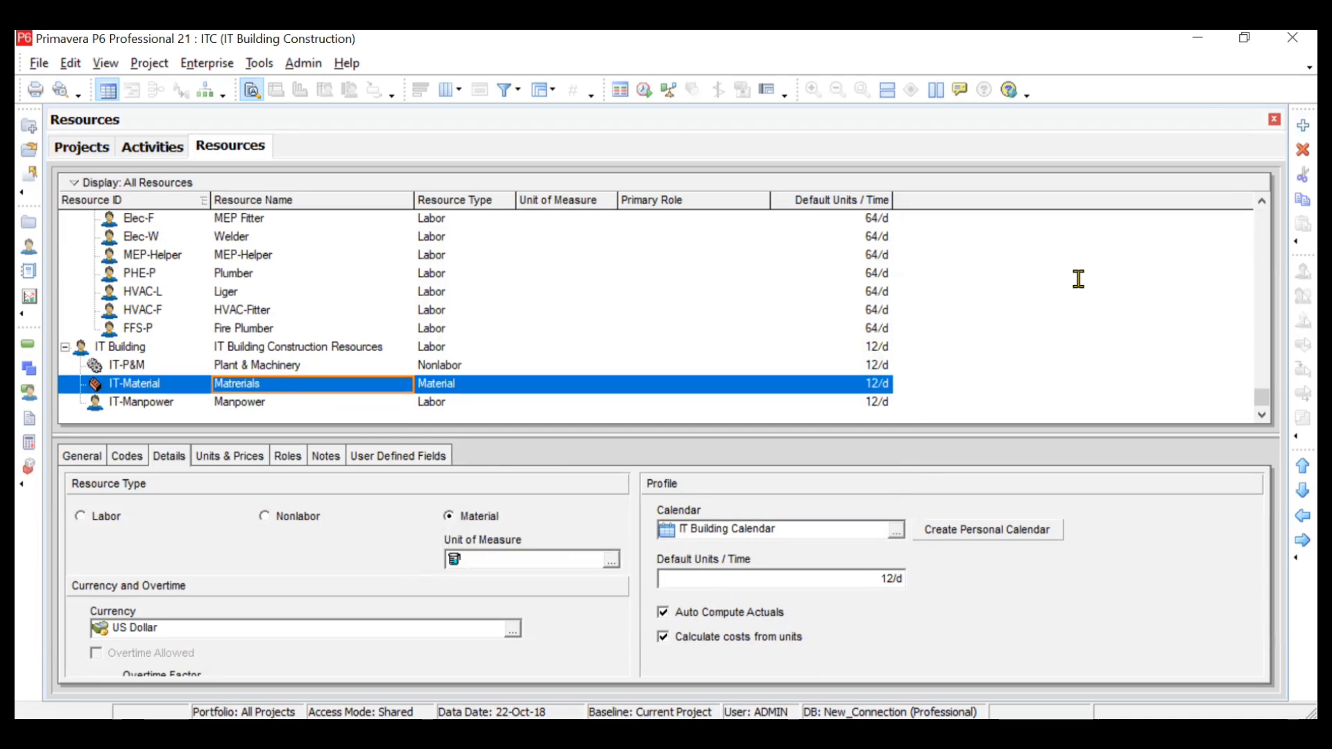
key(alt+Tab)
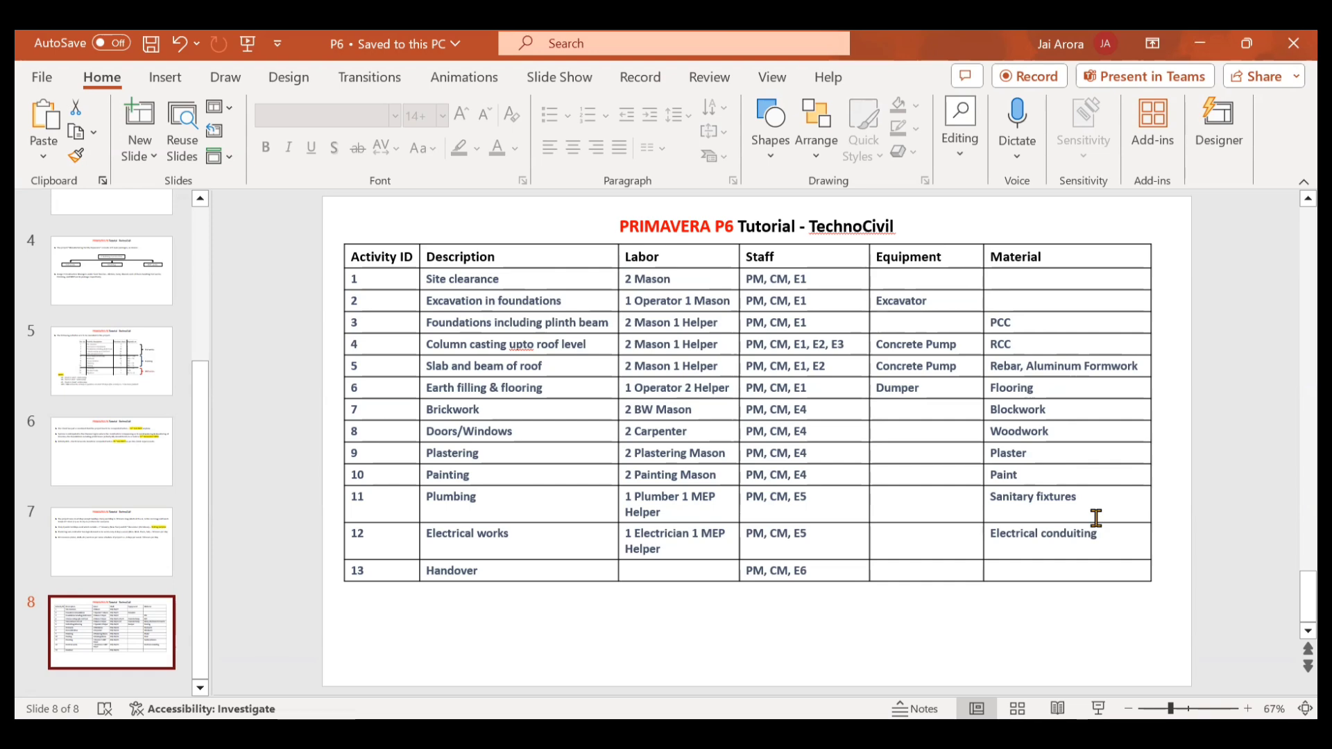
Review the activity resource table on the slide, then minimize PowerPoint to return to P6.
click(1201, 46)
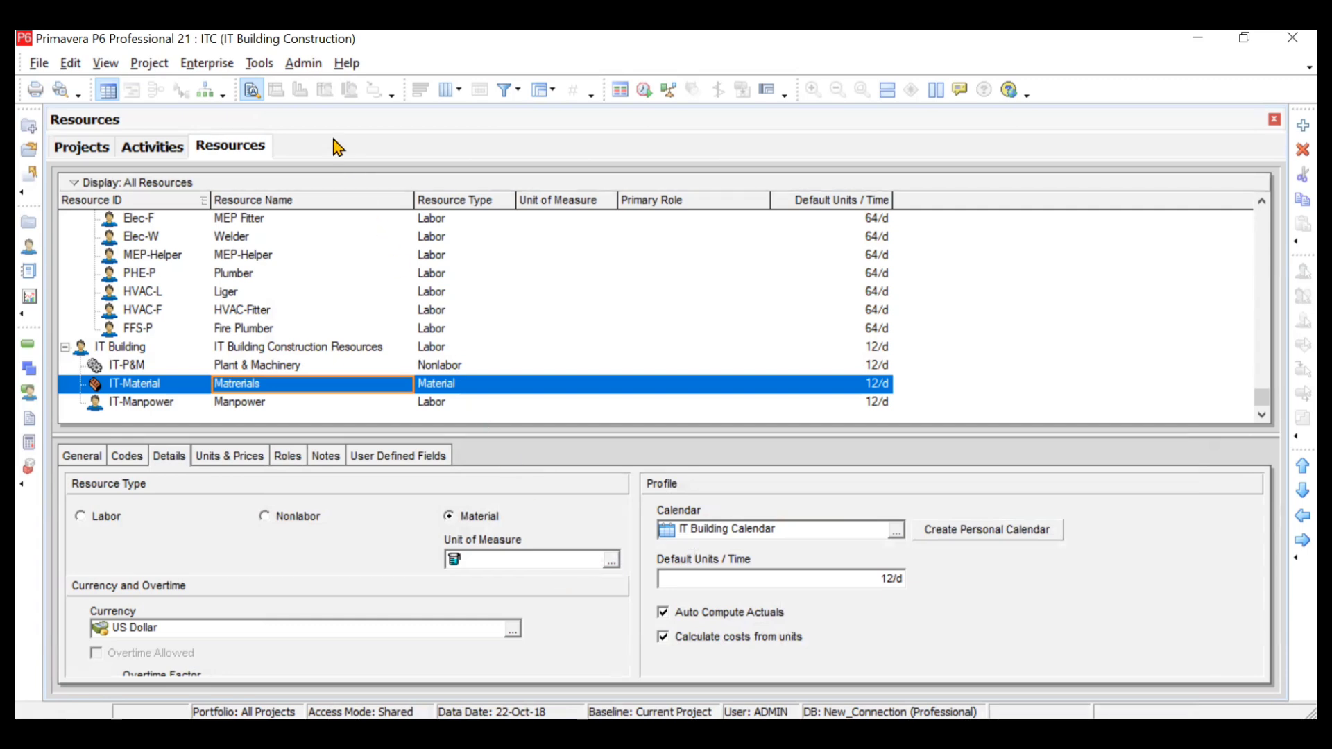
In Admin Categories > Units of Measure, add unit LS named Lump Sum.
click(316, 75)
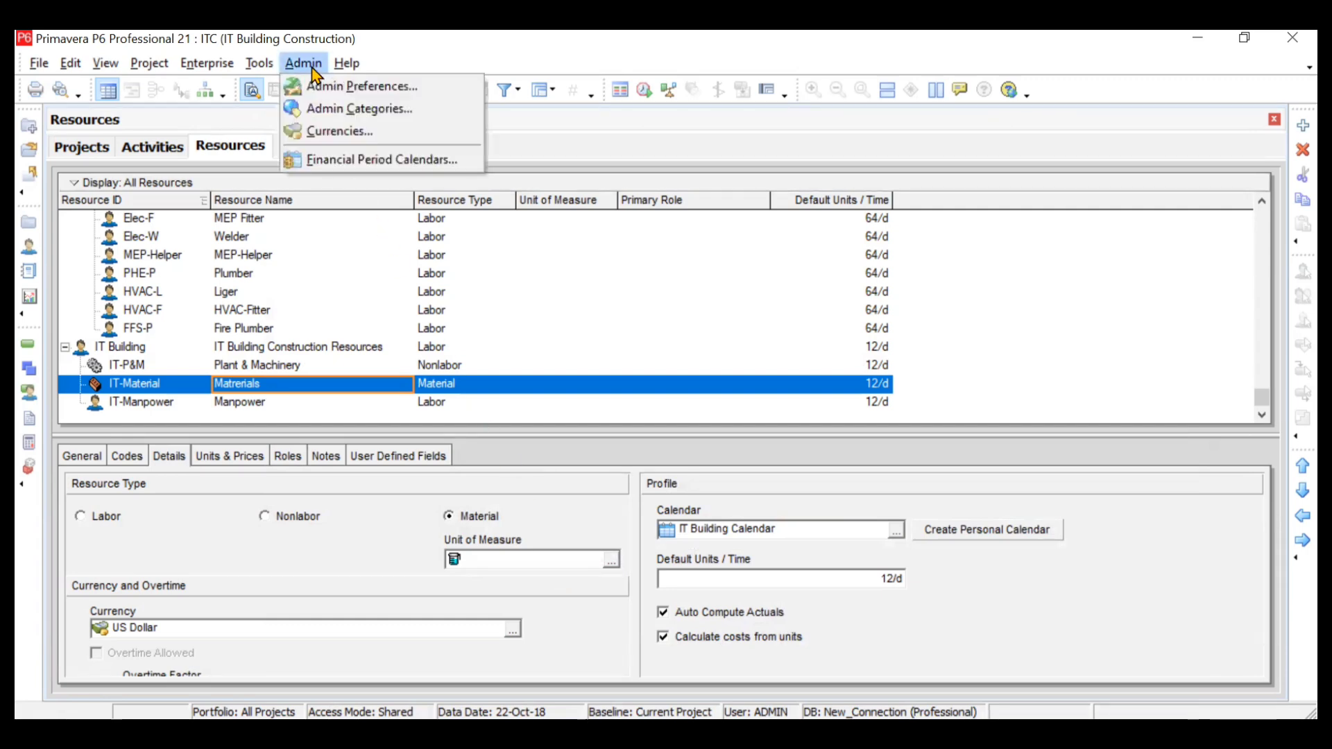
click(347, 110)
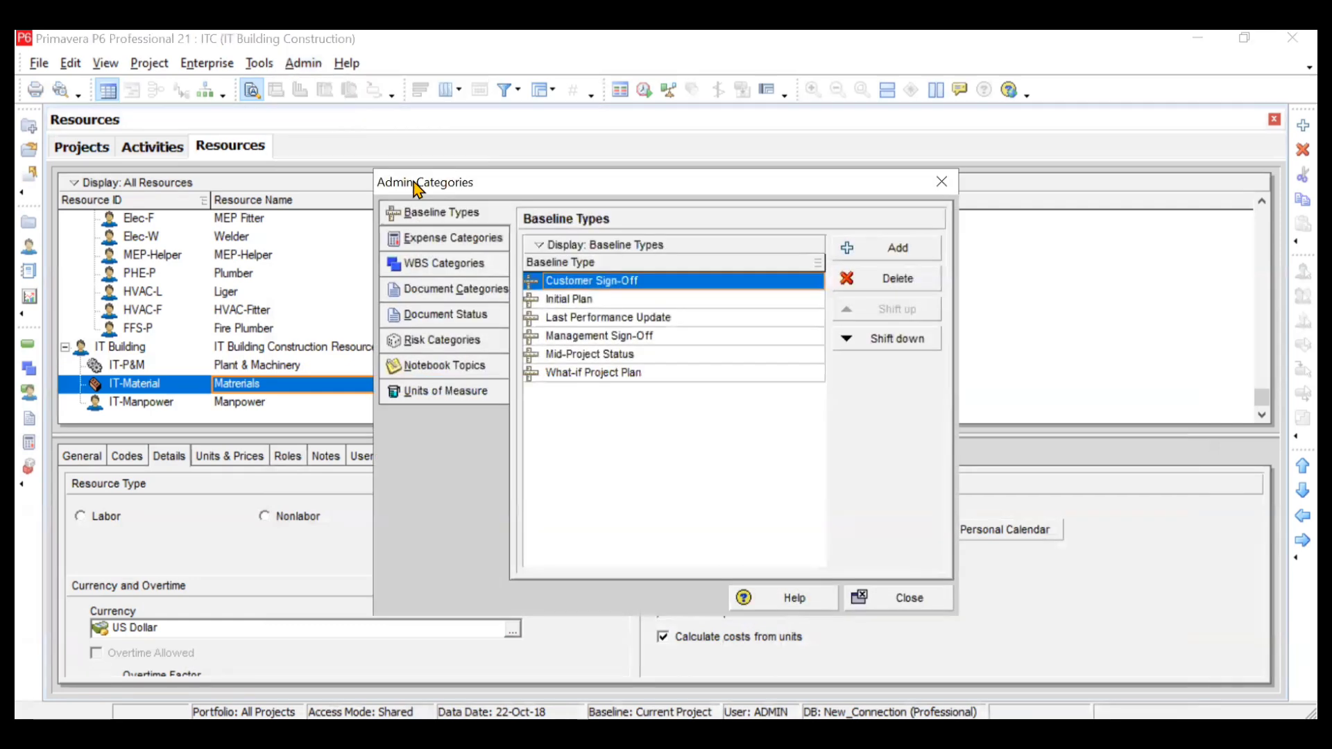
click(447, 392)
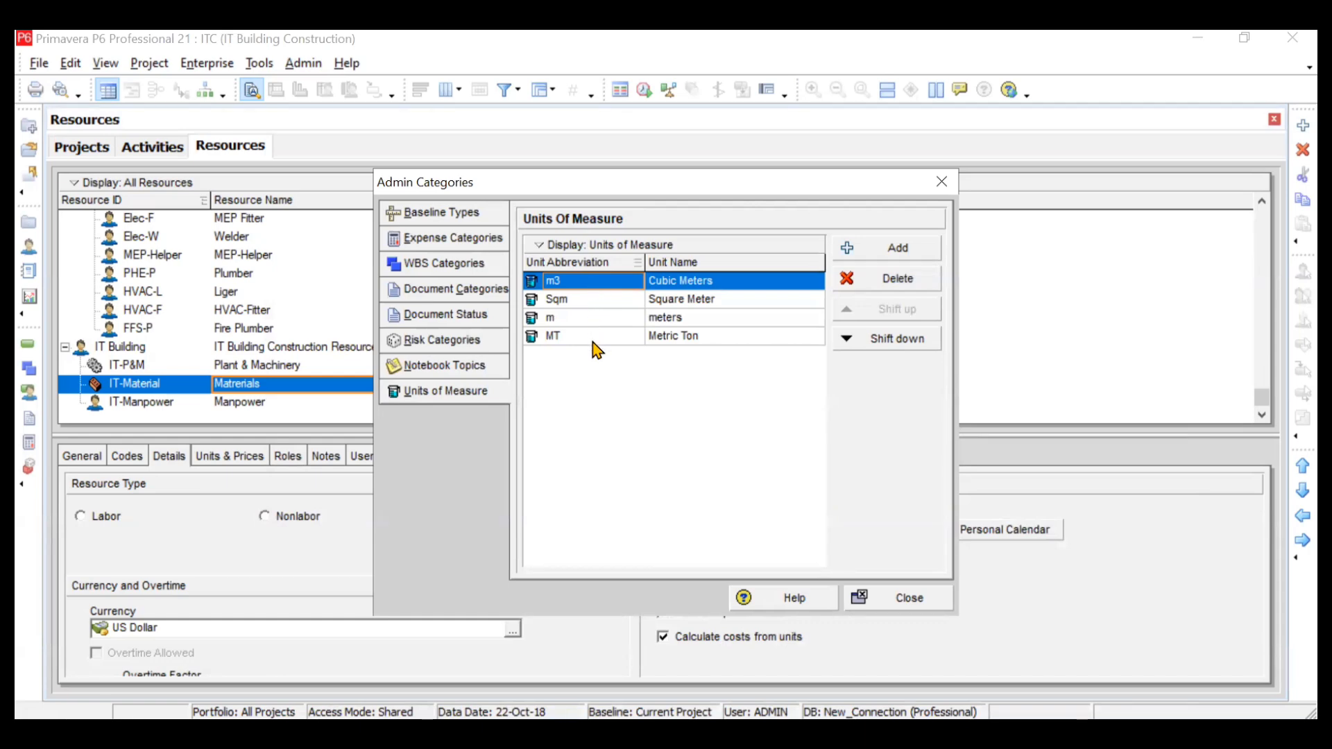
click(892, 250)
text(LS)
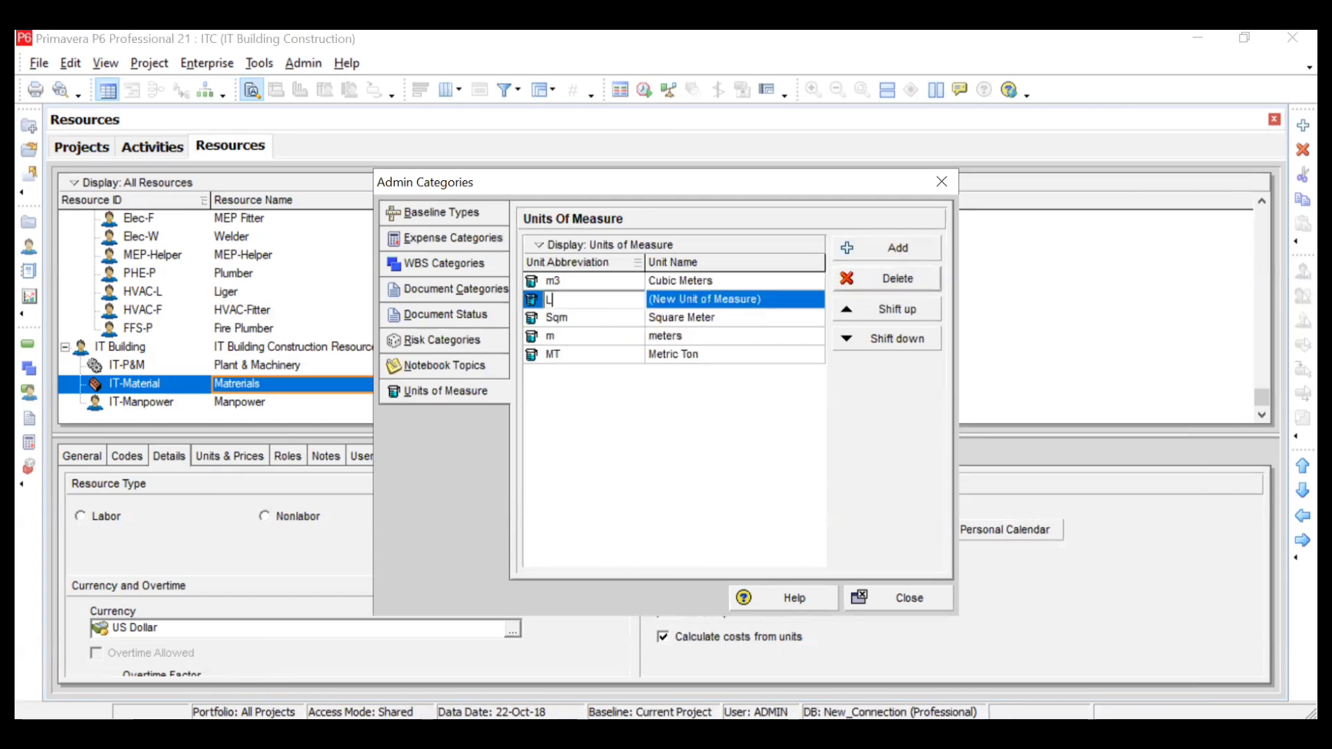
click(795, 301)
text(Lump Sum)
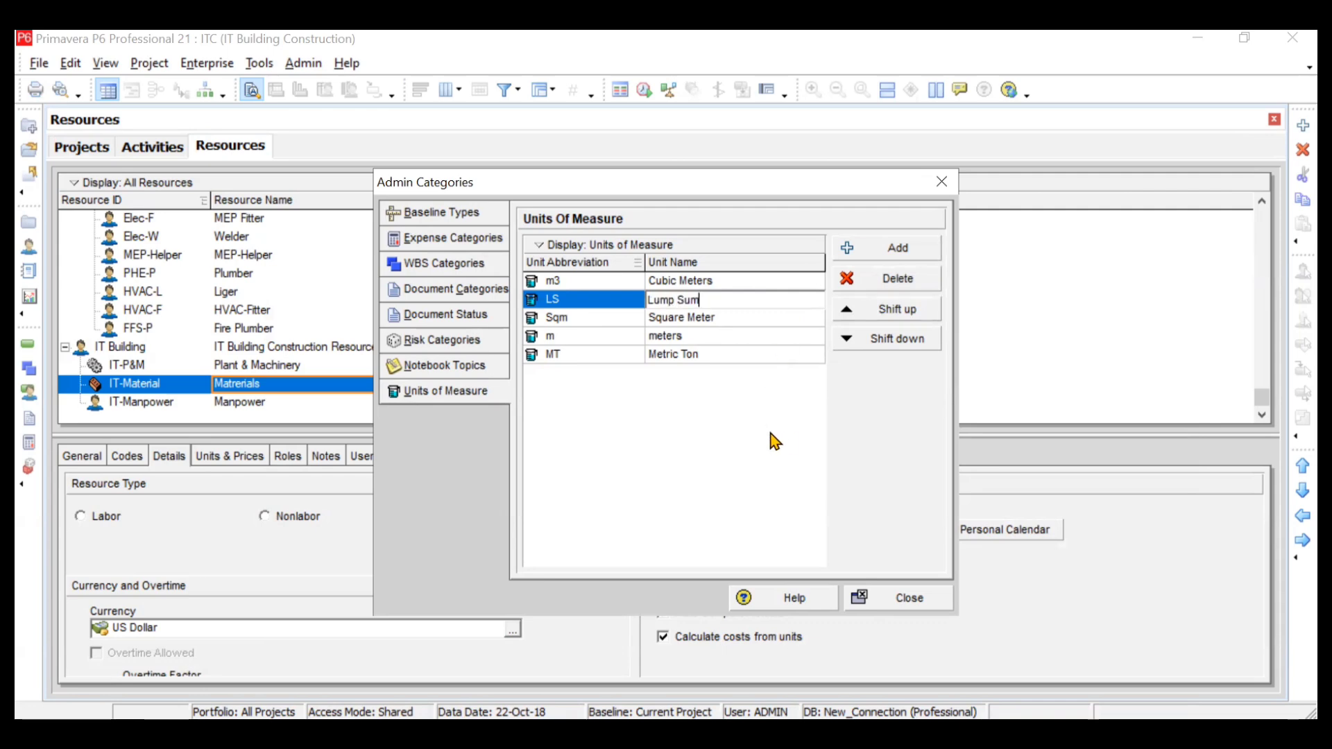
key(Return)
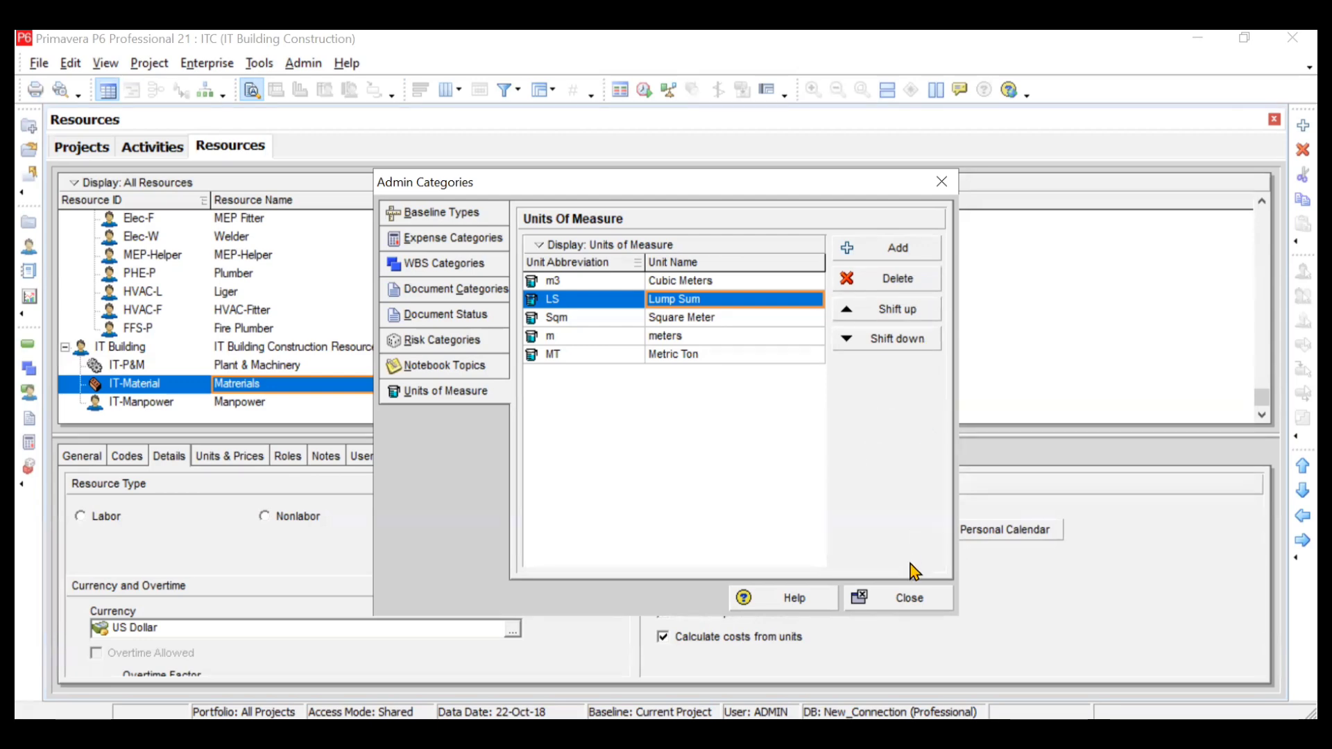
click(910, 598)
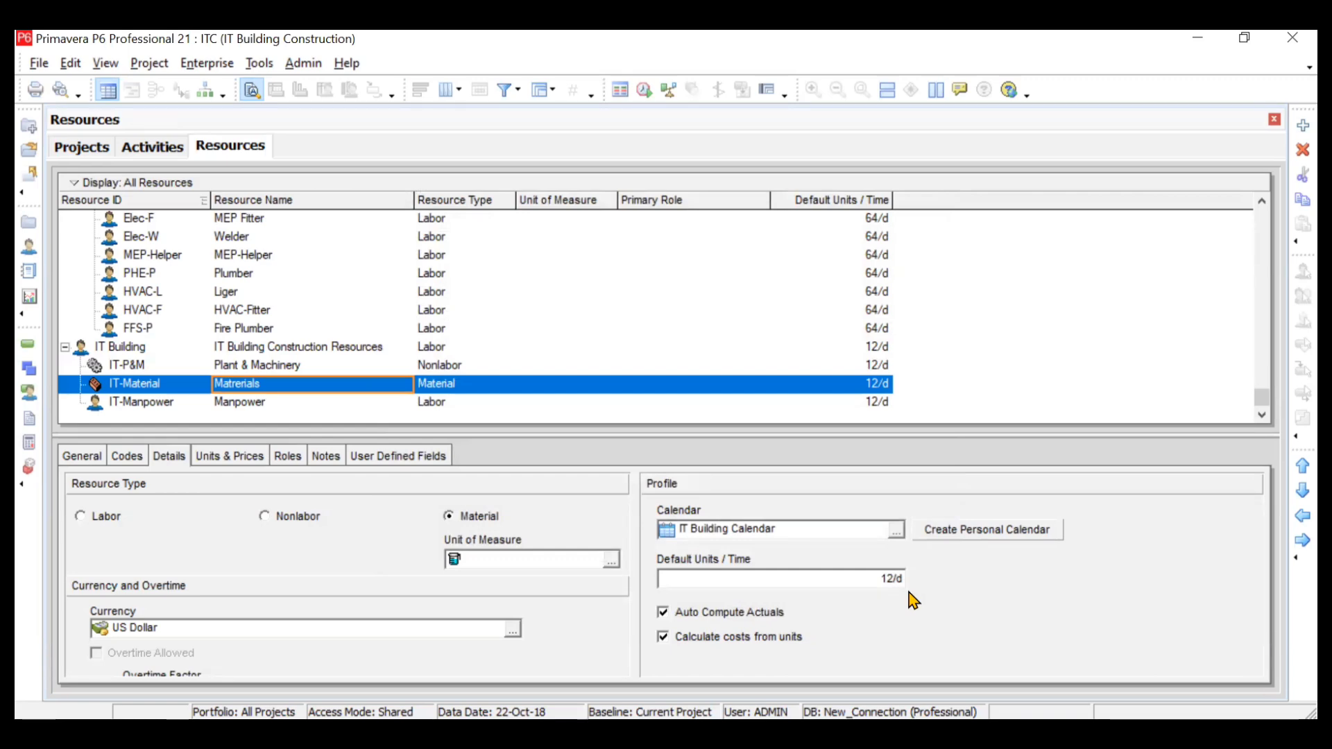
Create Material resource PCC, Plain Cement Concrete, measured in cubic meters (m3).
click(1299, 128)
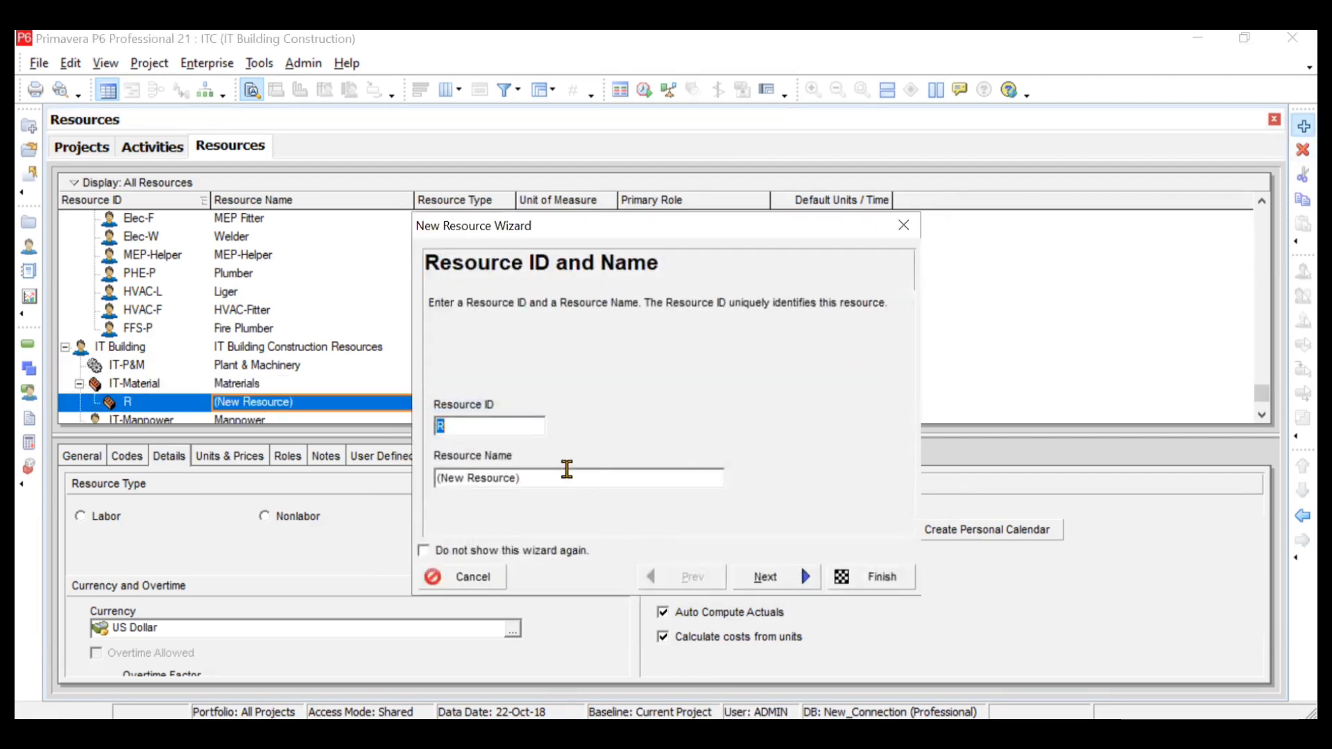
text(PCC)
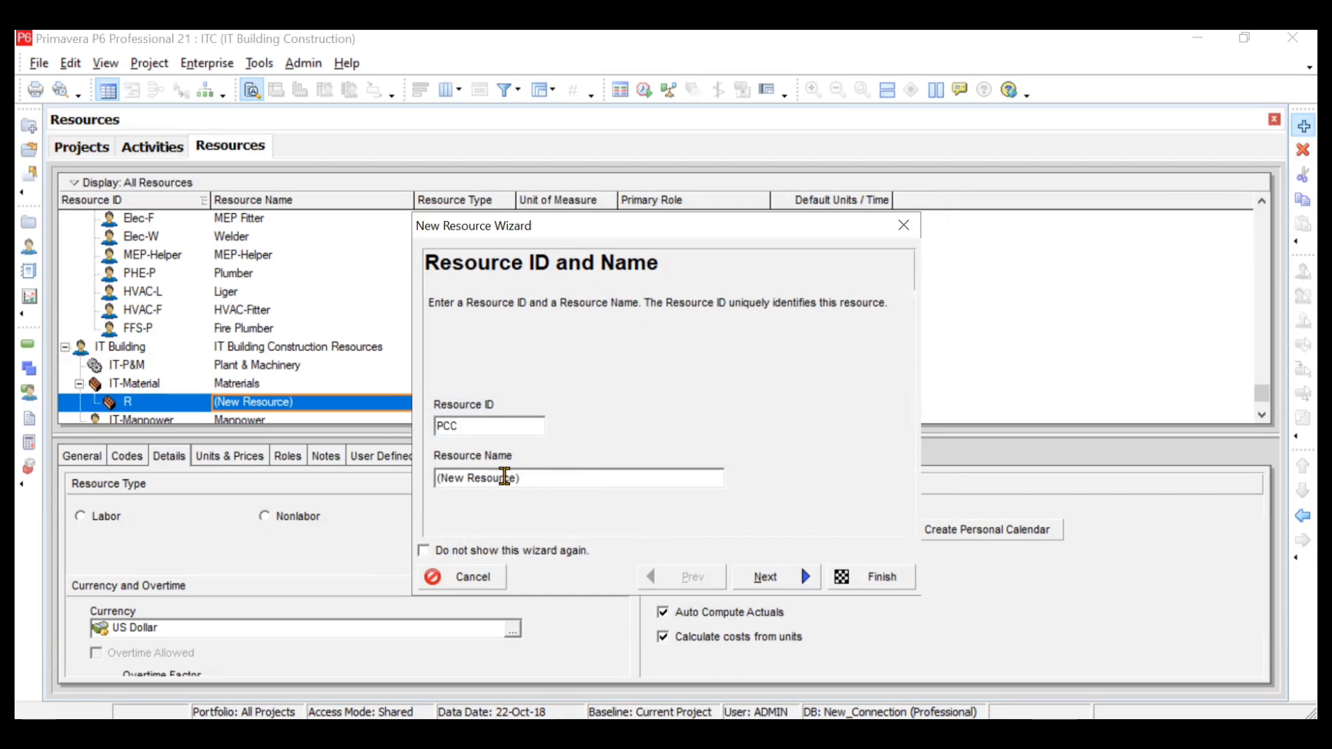
click(530, 476)
key(BackSpace)
key(BackSpace)
key(BackSpace)
key(BackSpace)
key(BackSpace)
key(BackSpace)
key(BackSpace)
key(BackSpace)
key(BackSpace)
key(BackSpace)
key(BackSpace)
key(BackSpace)
key(BackSpace)
key(BackSpace)
text(Plain Cement CX)
key(BackSpace)
text(oncrete)
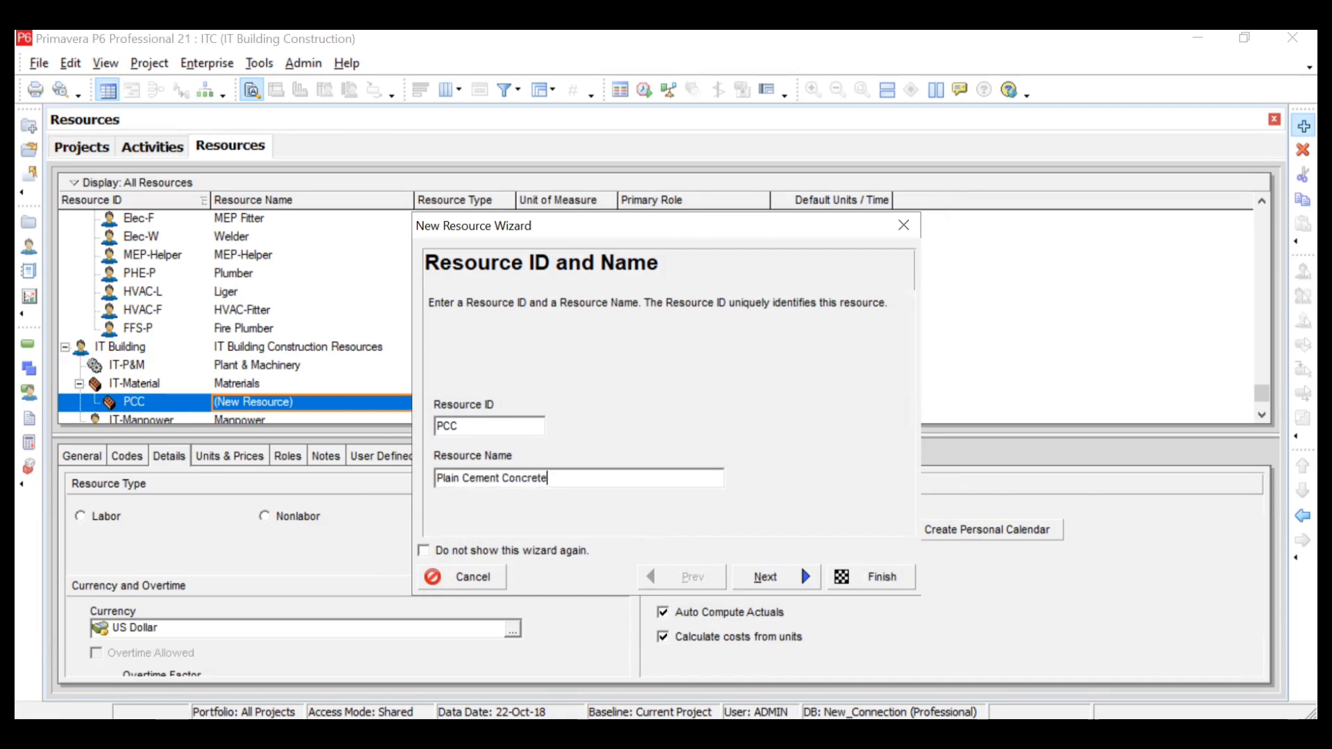
click(763, 578)
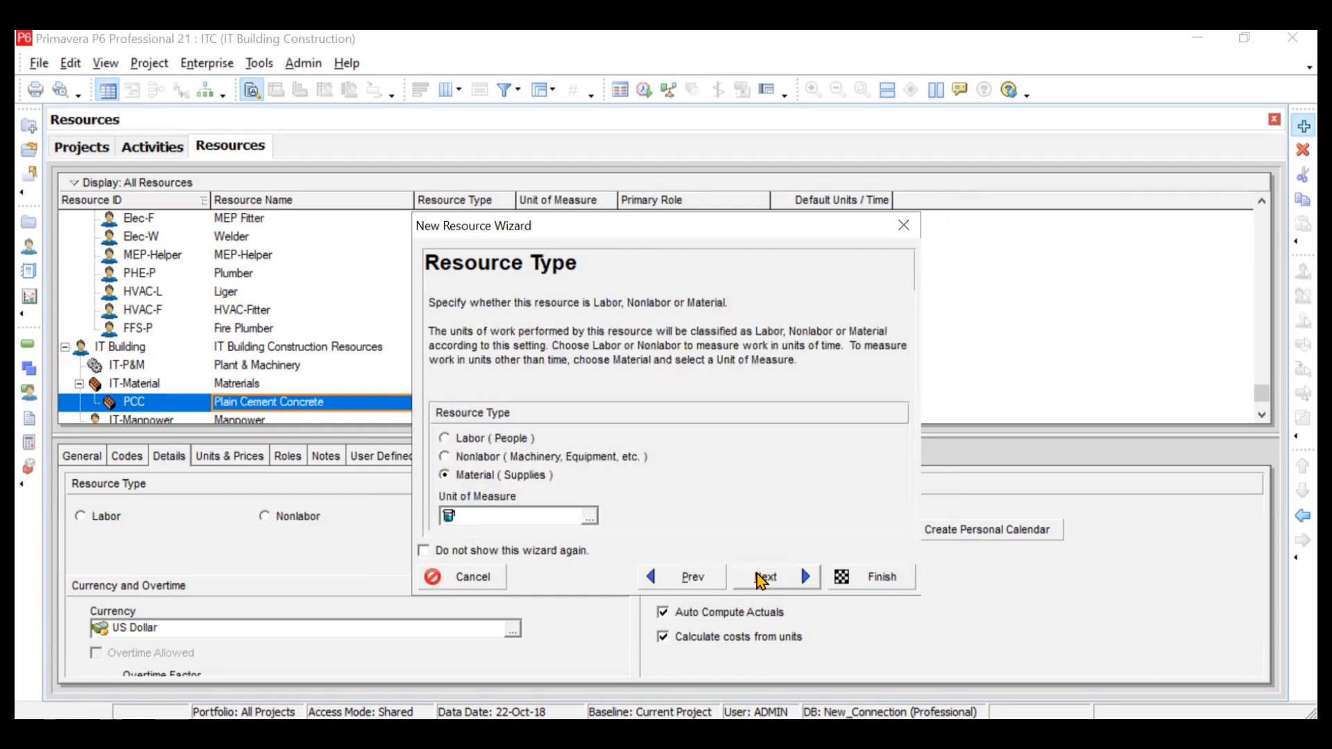
click(588, 520)
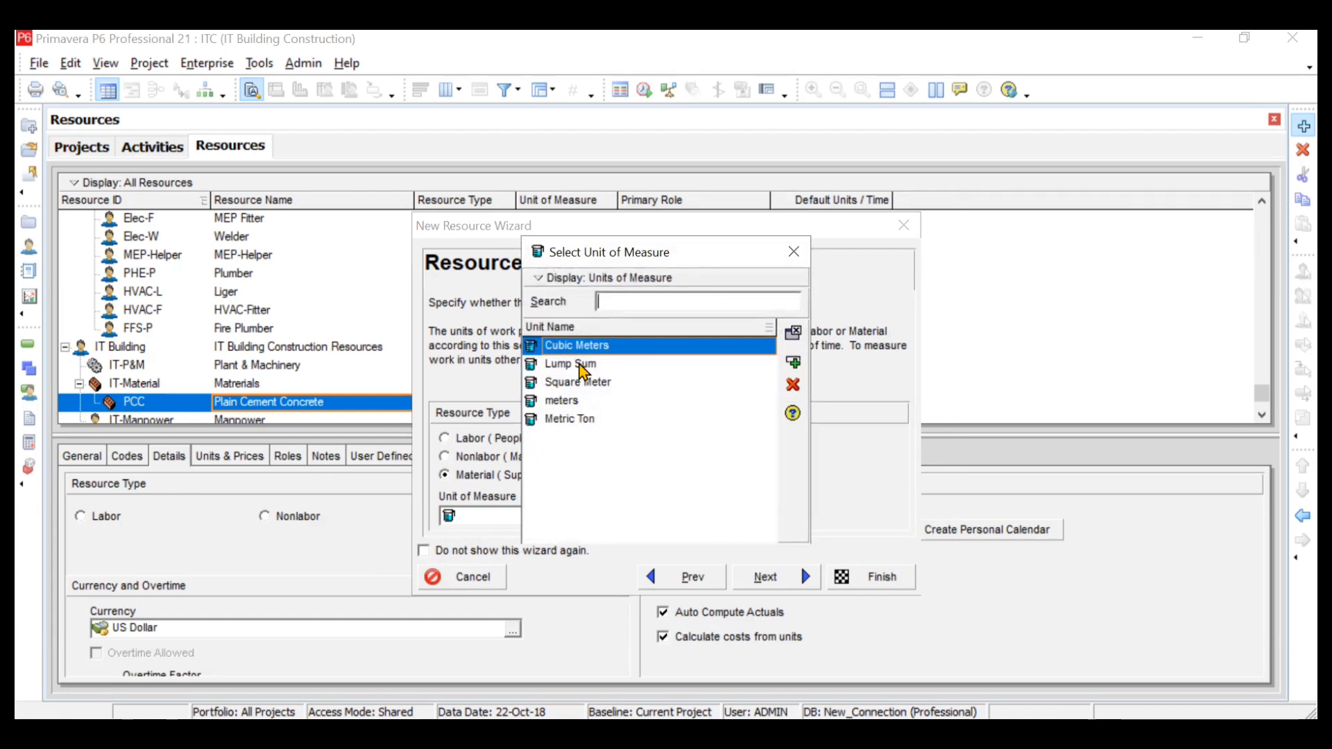
click(793, 333)
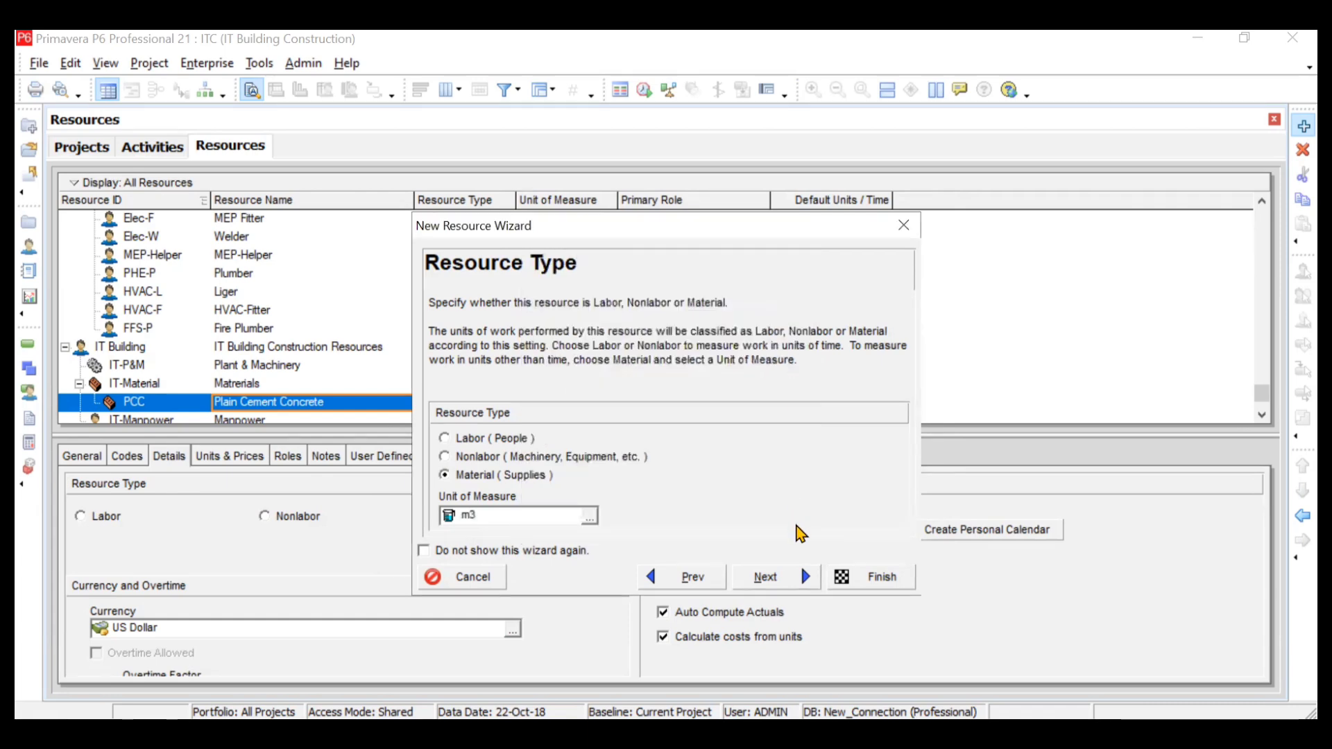
Set PCC's price per unit to 4000.
click(786, 579)
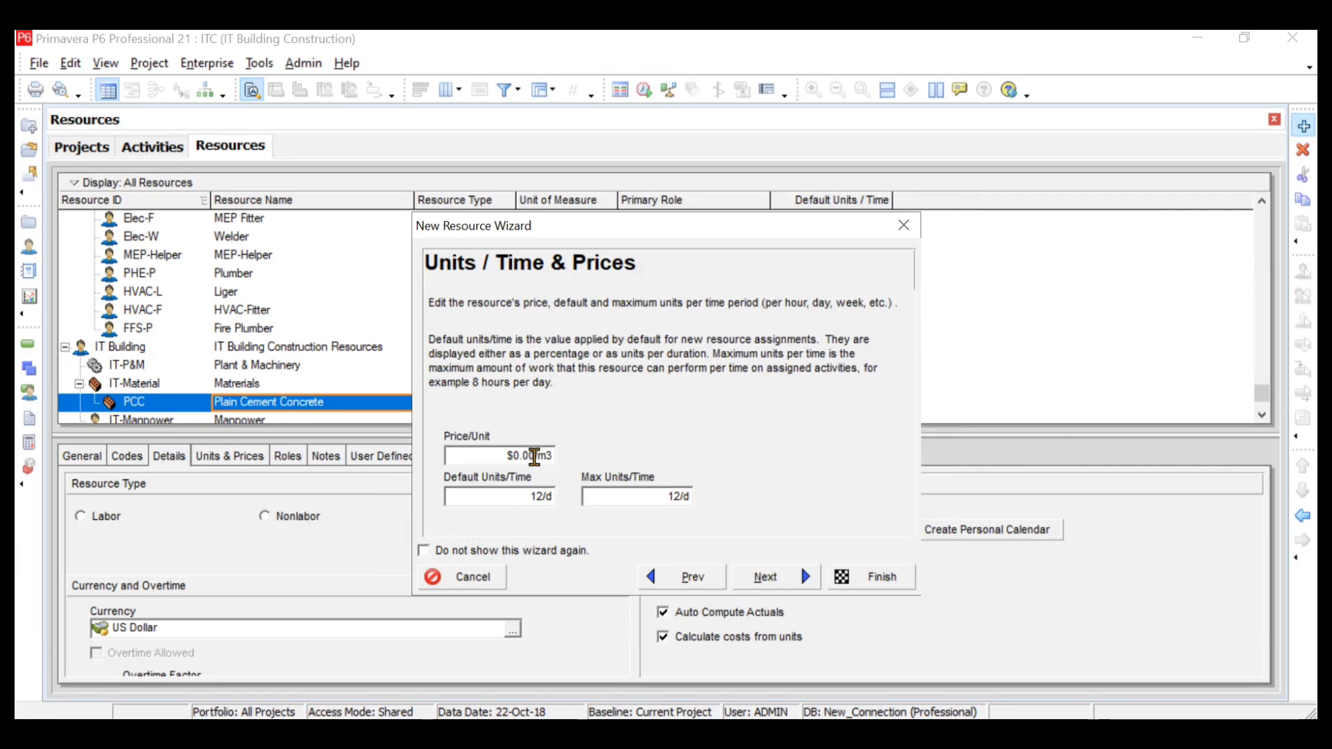
click(533, 456)
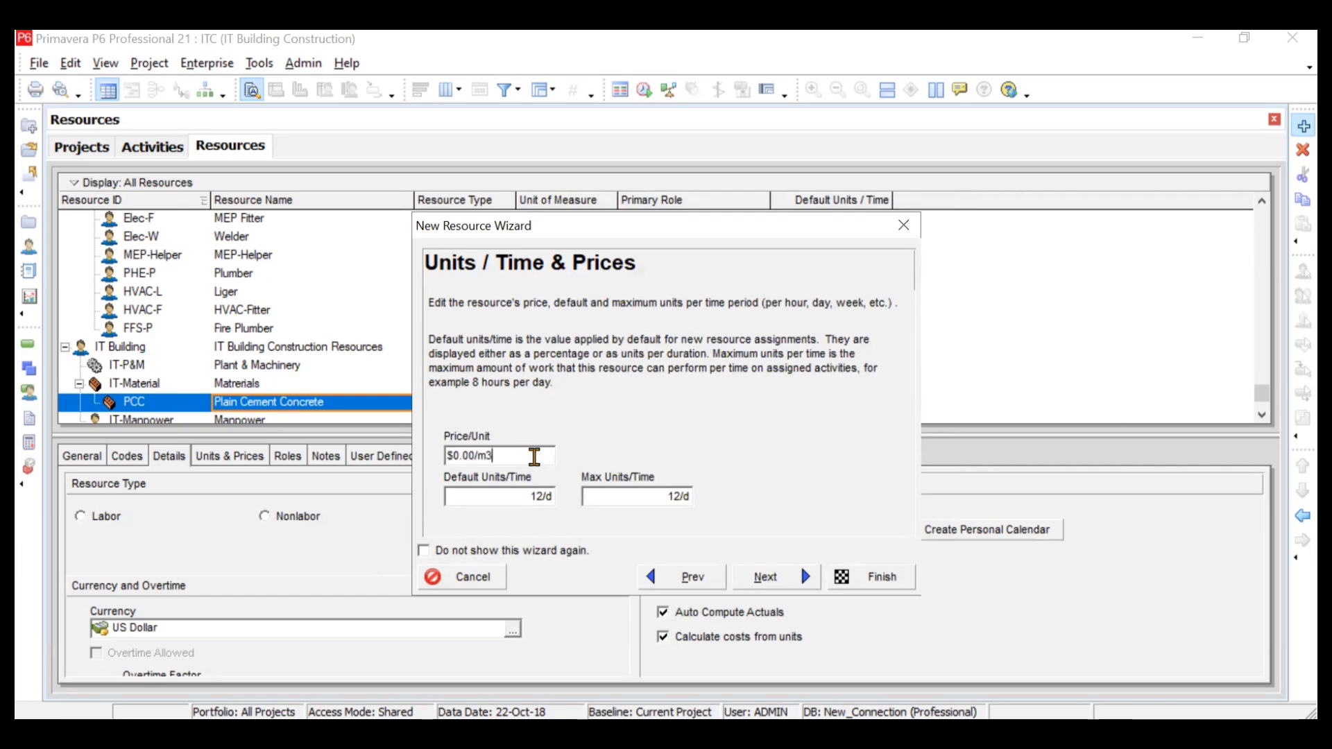
click(475, 455)
key(BackSpace)
key(BackSpace)
key(BackSpace)
key(BackSpace)
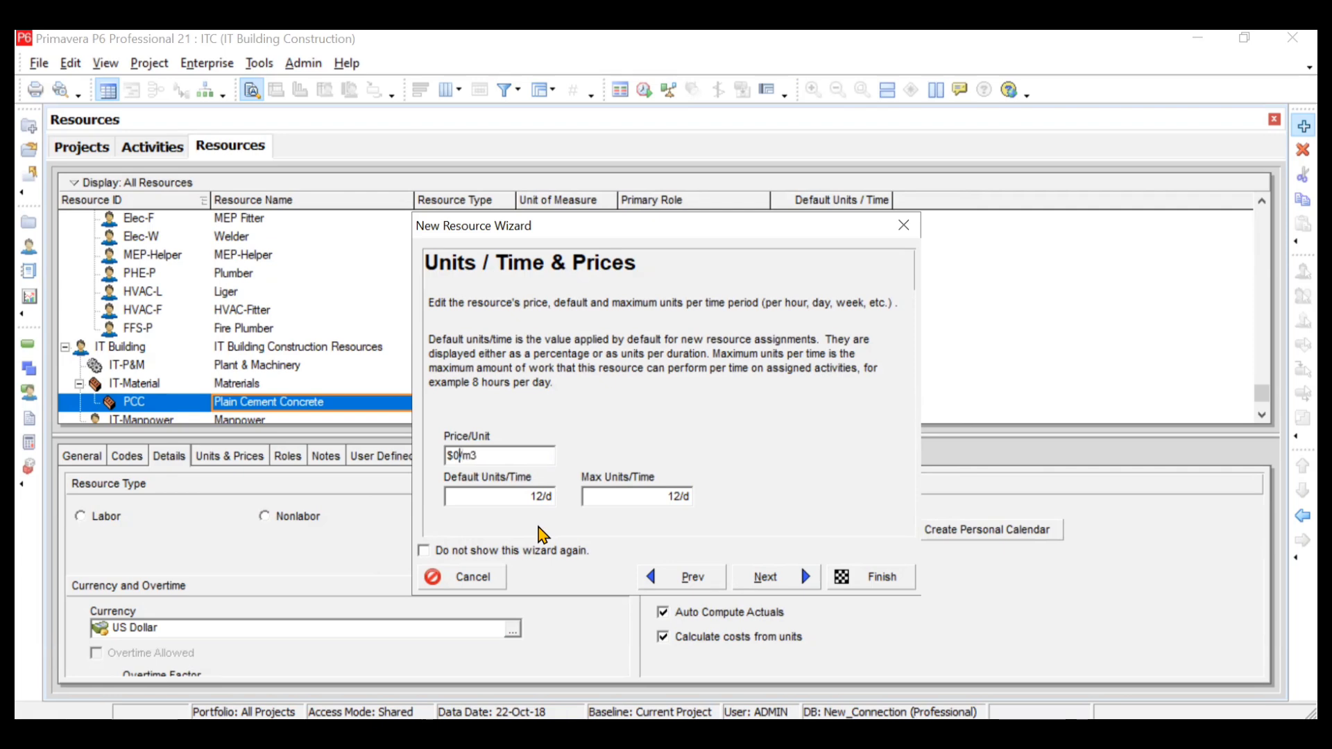
text(4000)
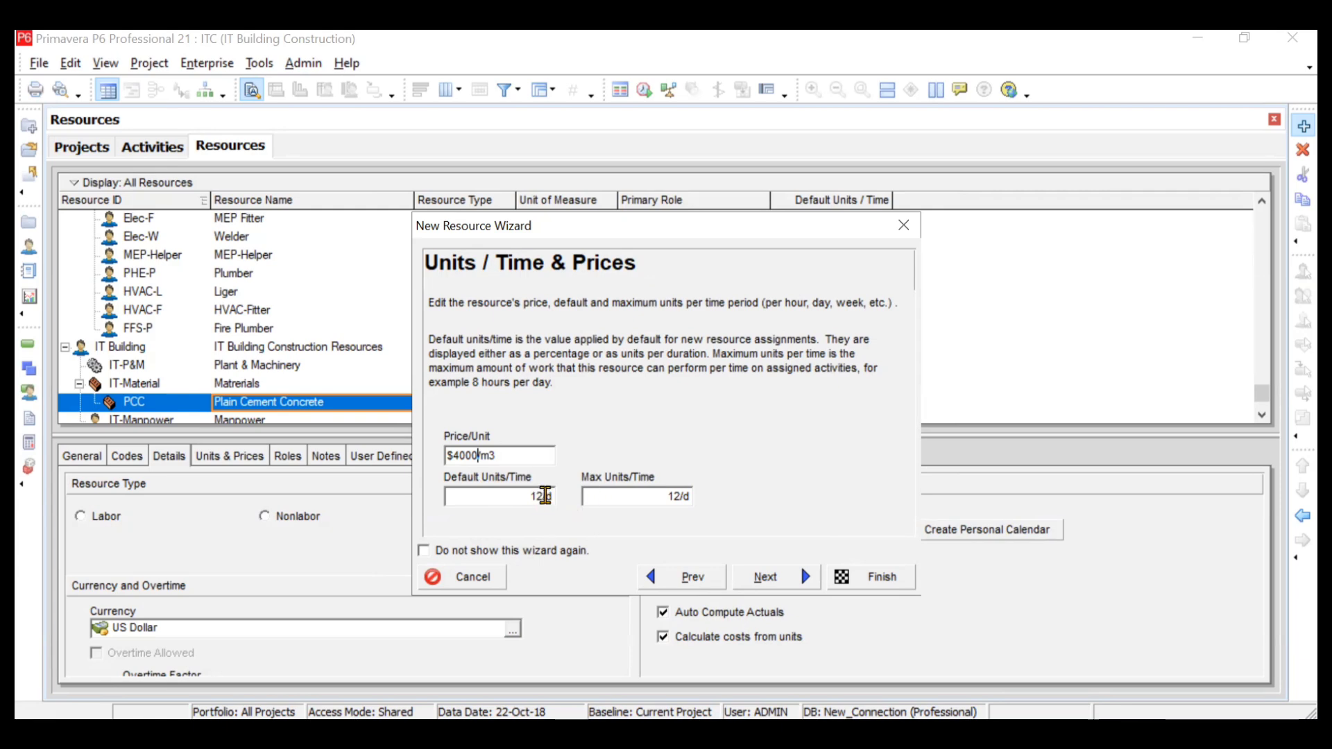
Keep the IT Building Calendar and default settings, then finish creating PCC.
click(793, 581)
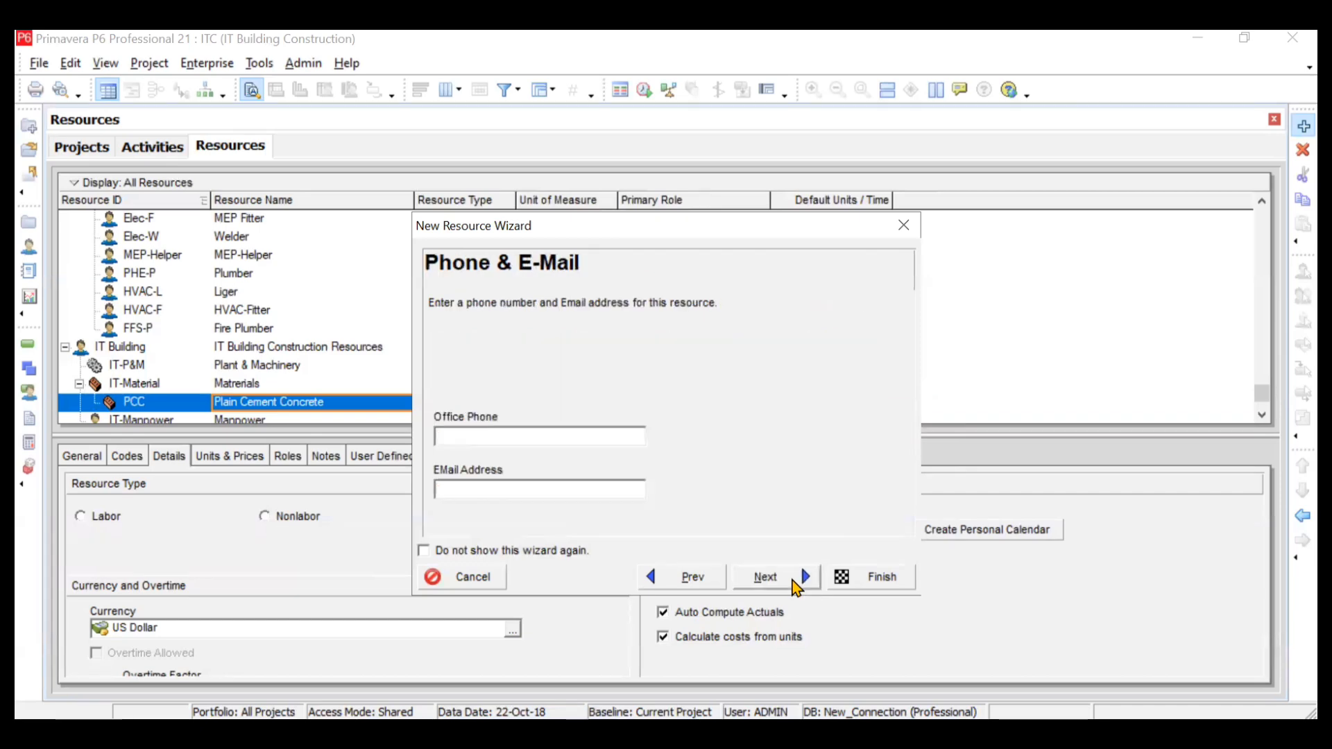
click(774, 580)
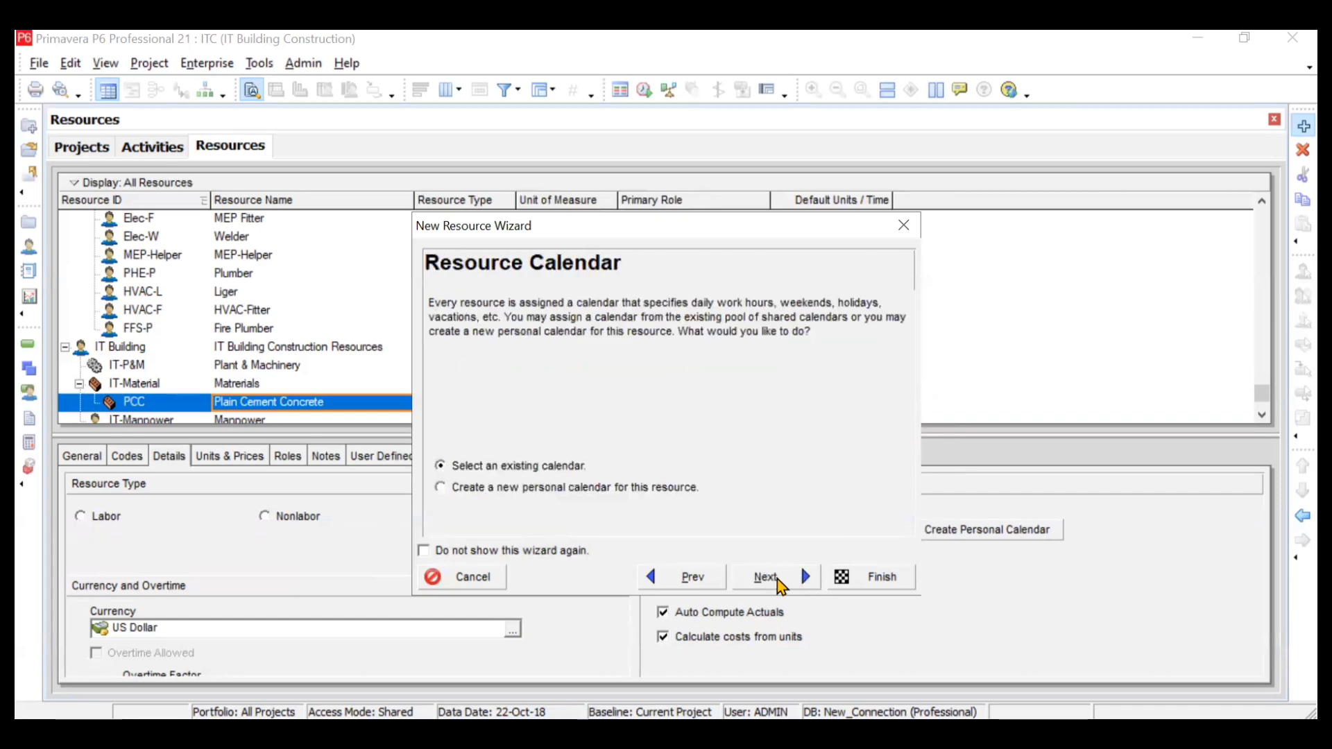
click(778, 581)
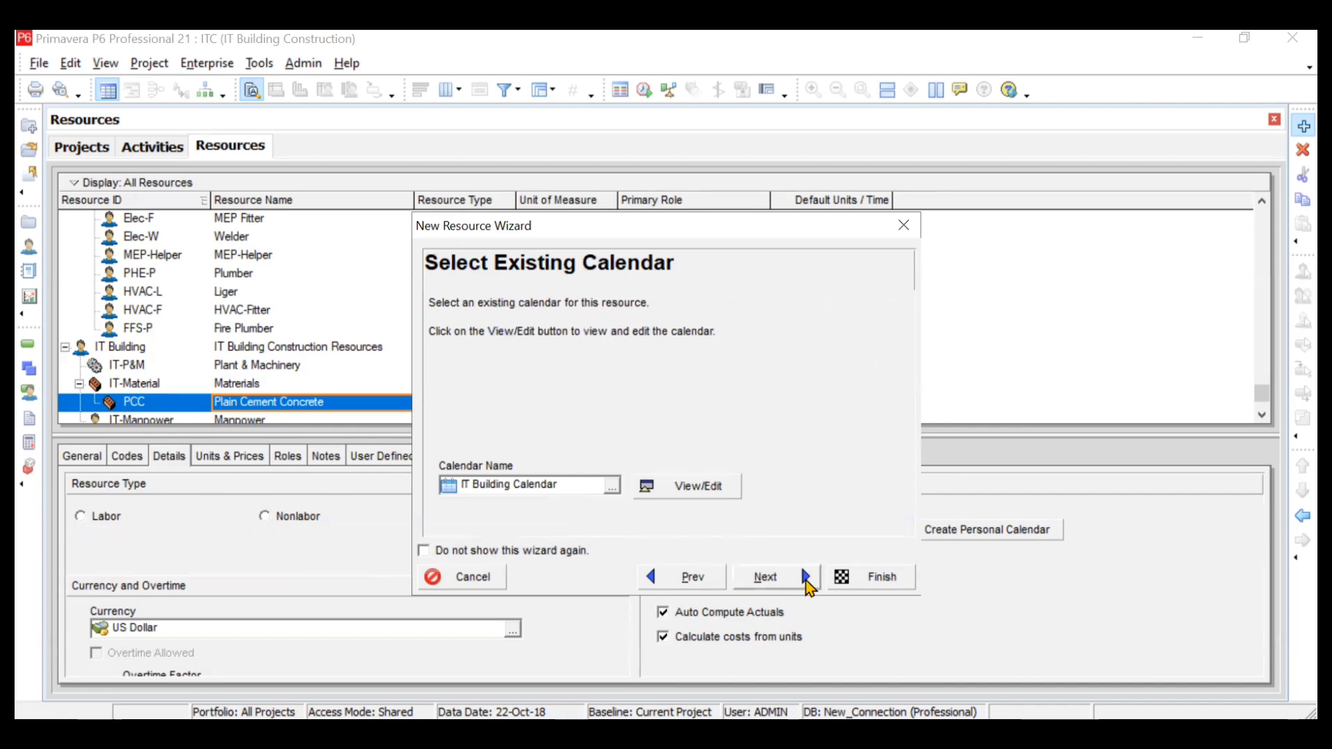
click(807, 584)
click(808, 585)
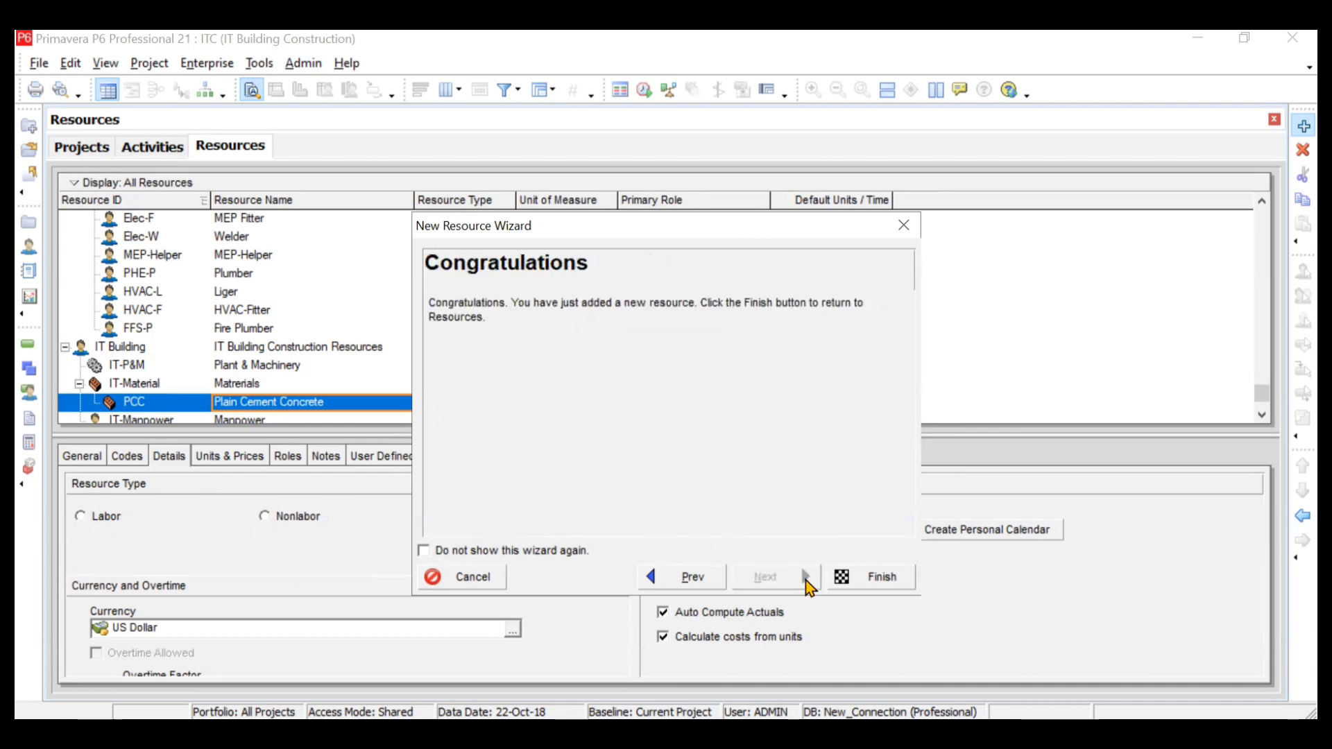
click(873, 579)
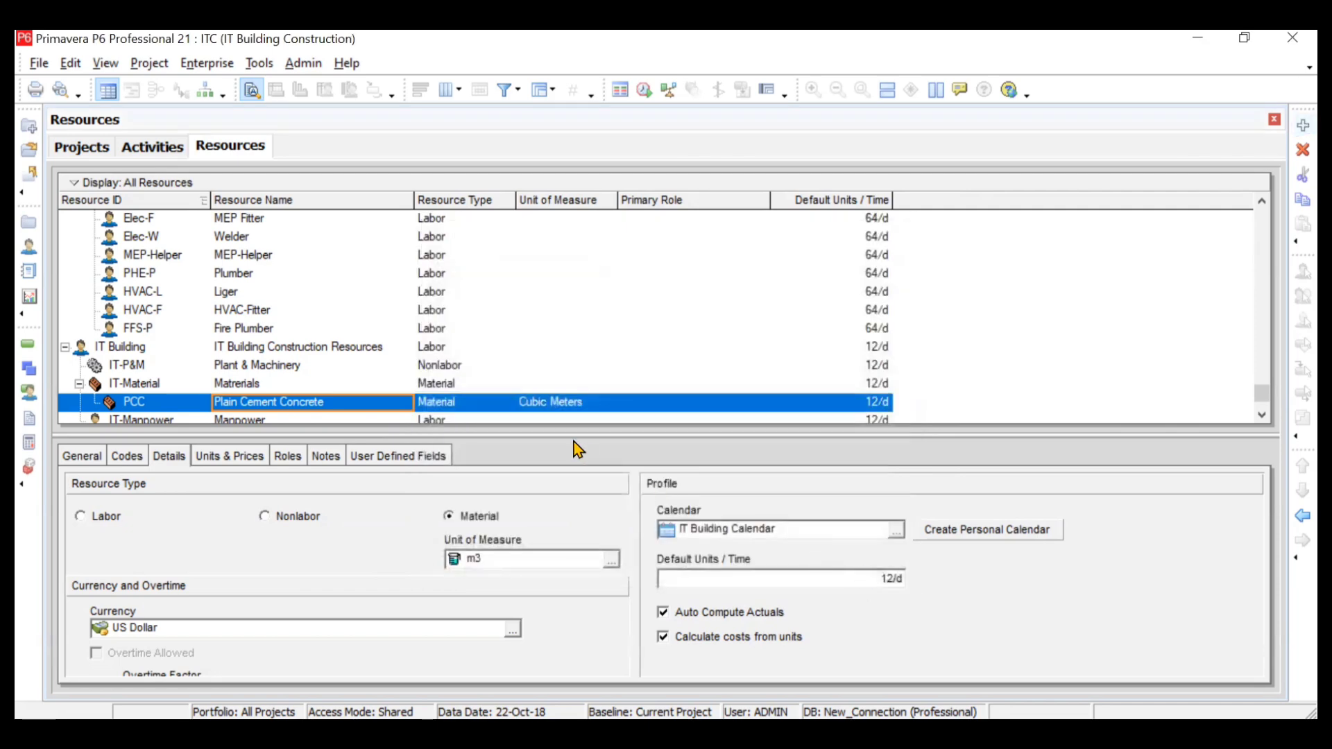
click(1263, 416)
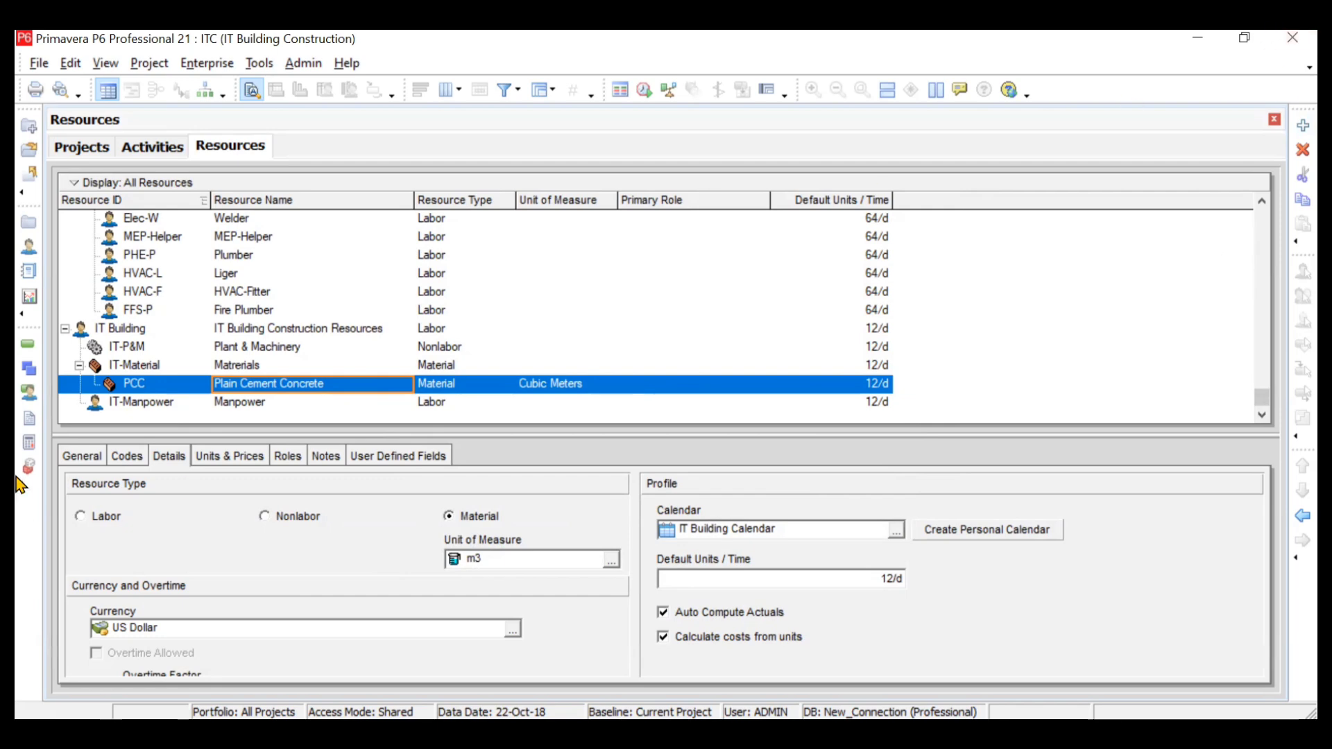
click(159, 365)
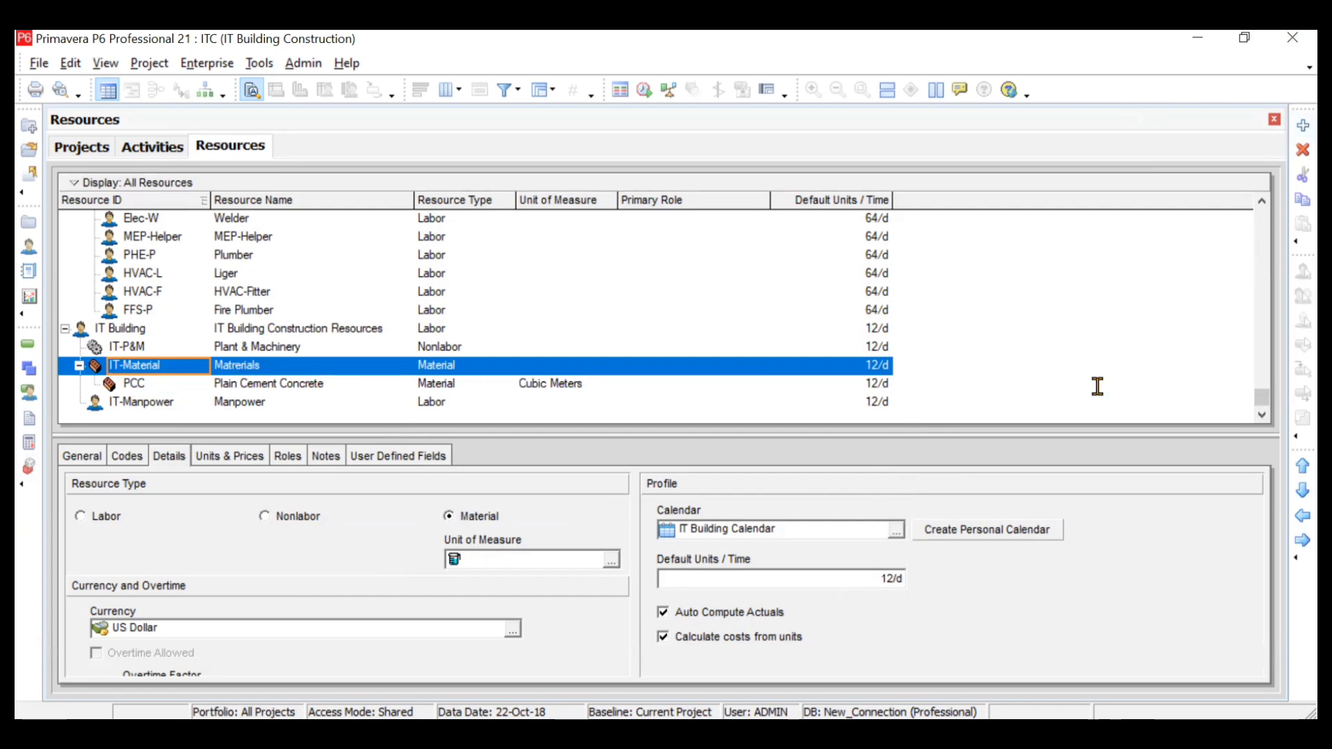
key(alt+Tab)
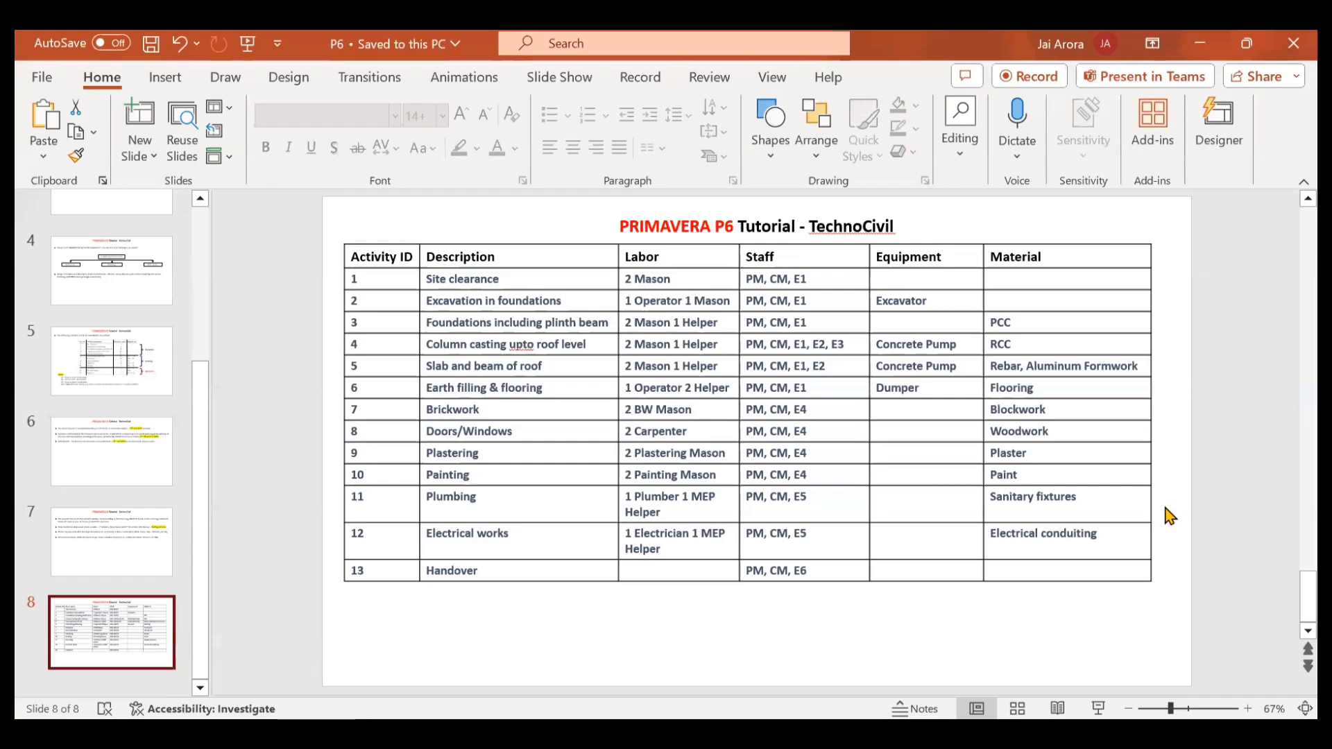
click(1216, 43)
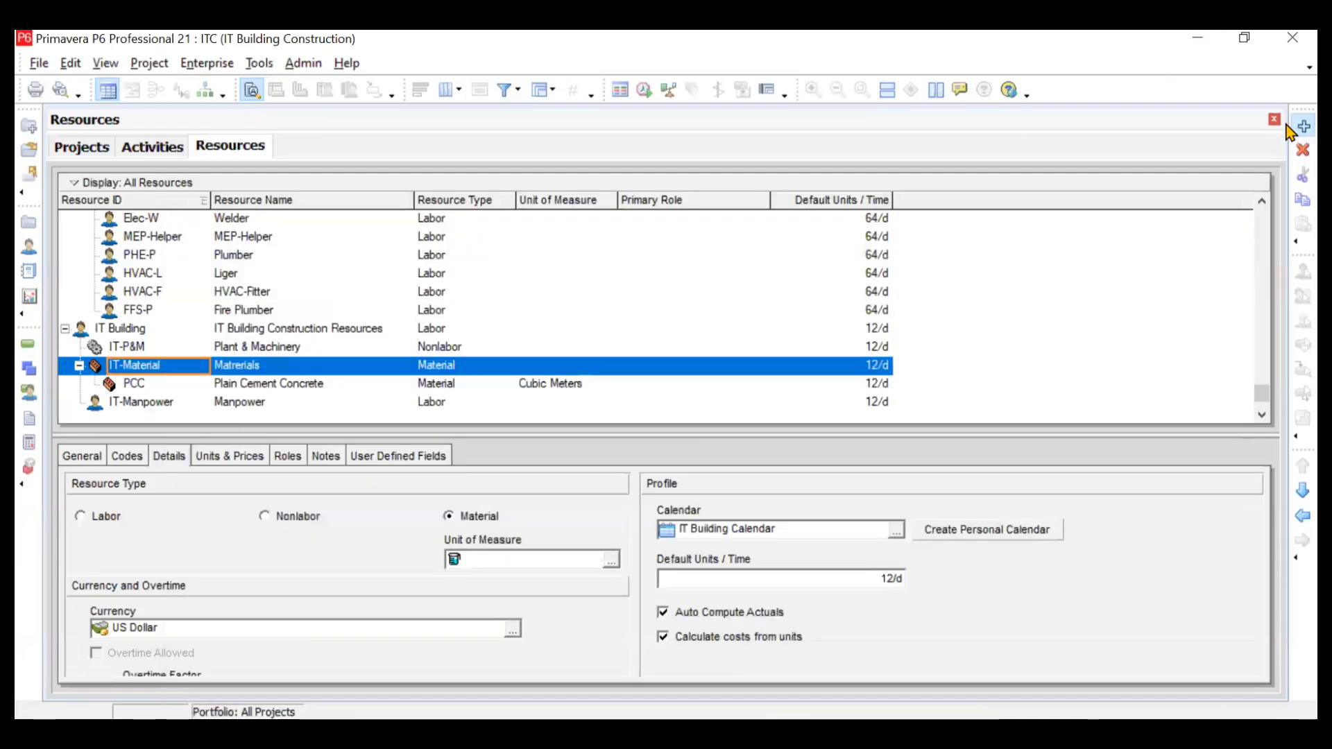
Create resource COND, Electrical Conduiting, with Lump Sum as its unit of measure.
click(1302, 126)
text(COND)
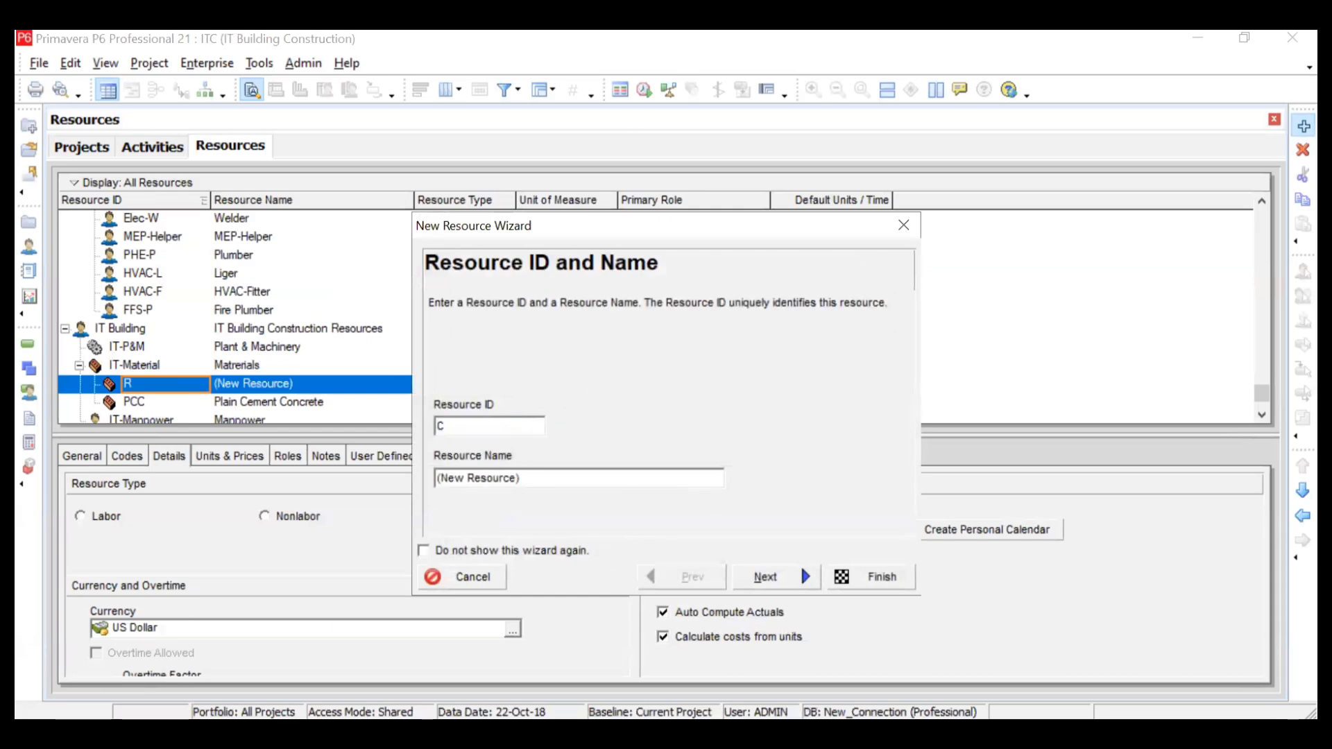
click(524, 479)
key(BackSpace)
key(BackSpace)
key(BackSpace)
key(BackSpace)
key(BackSpace)
key(BackSpace)
key(BackSpace)
key(BackSpace)
key(BackSpace)
key(BackSpace)
key(BackSpace)
key(BackSpace)
key(BackSpace)
key(BackSpace)
text(Electrical Conduiting)
click(791, 583)
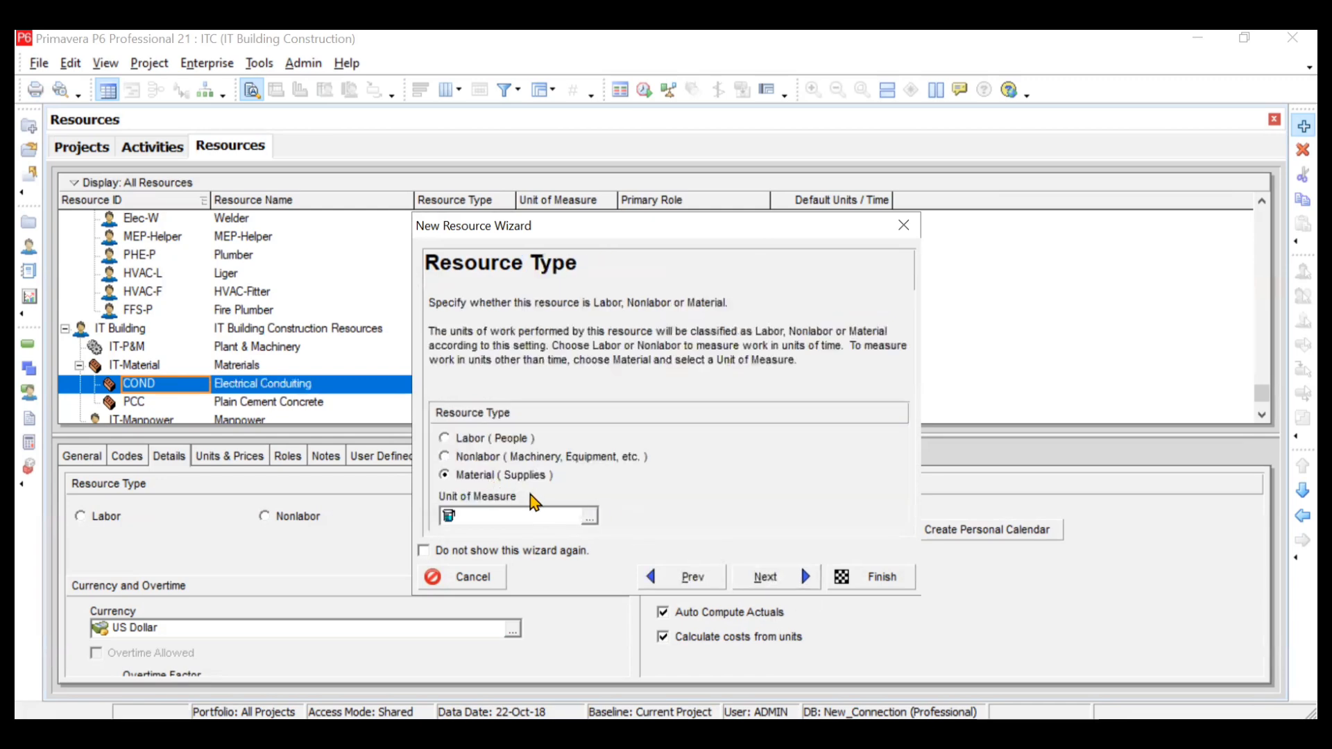
click(591, 519)
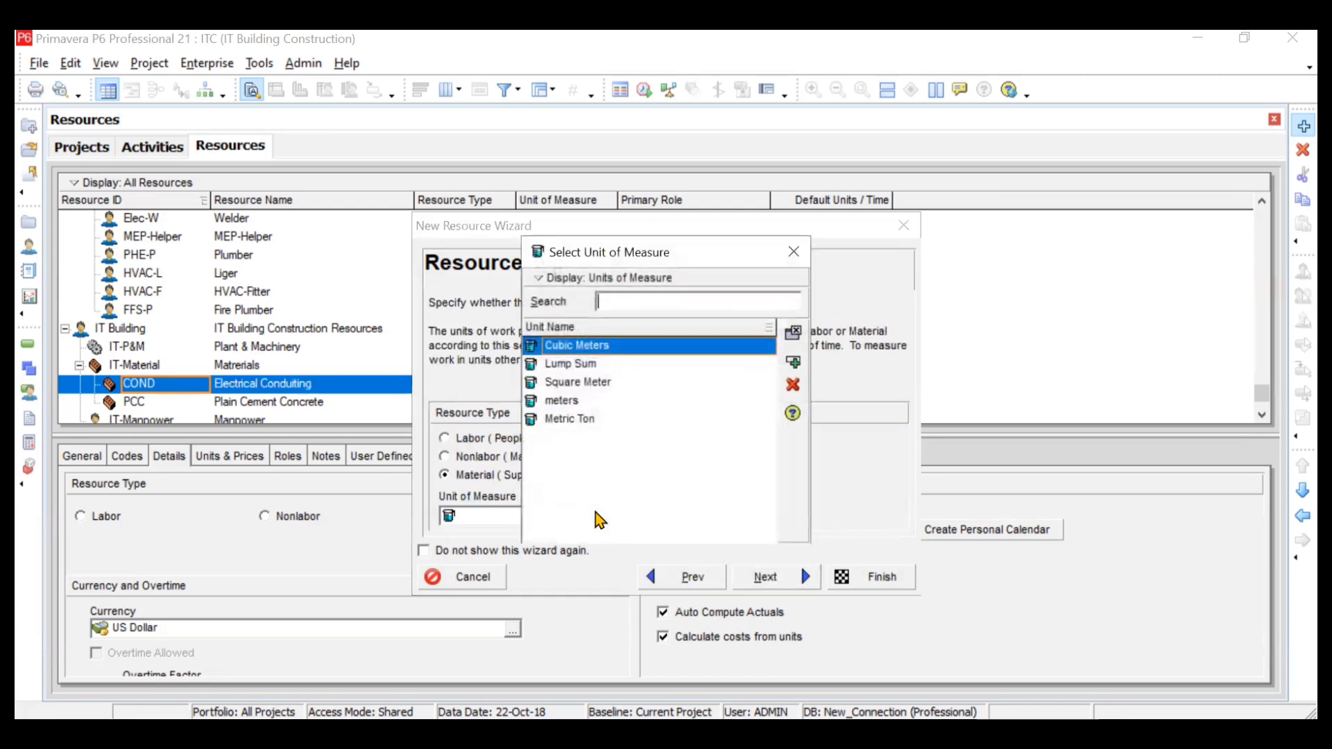
click(582, 365)
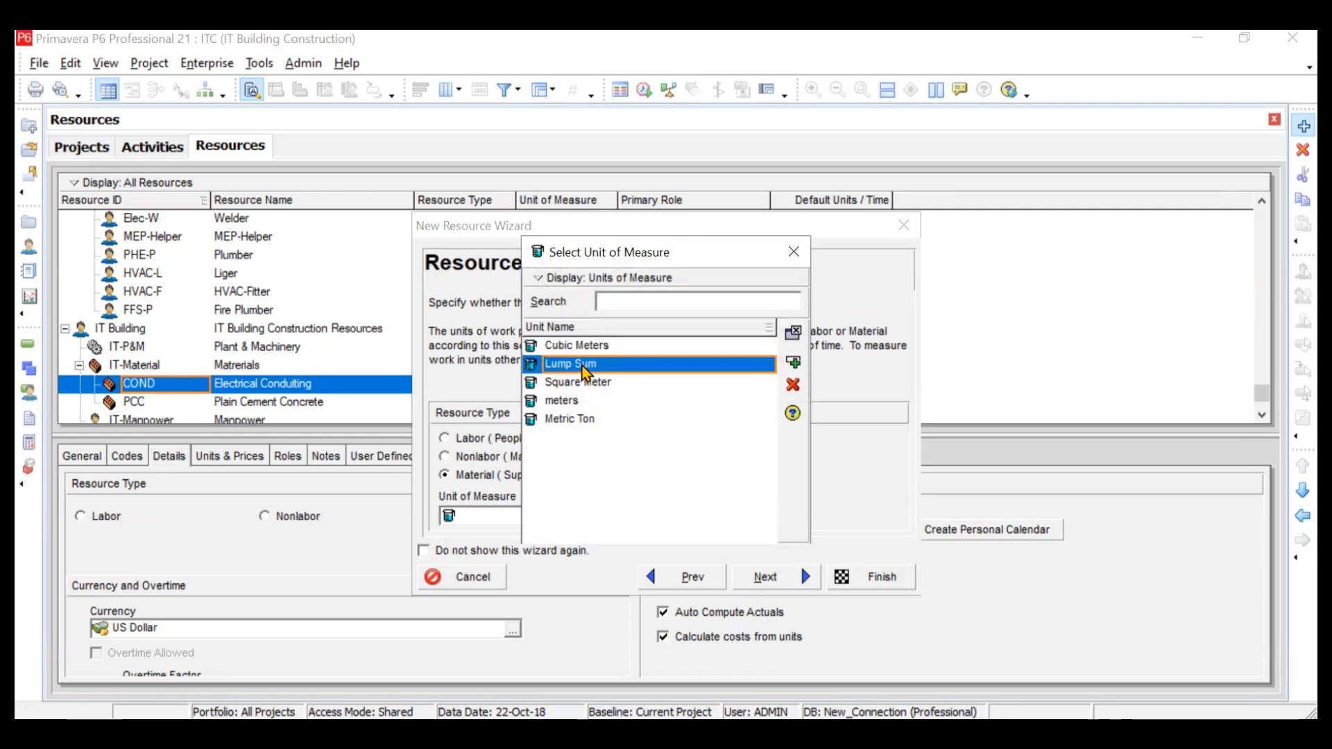
click(794, 365)
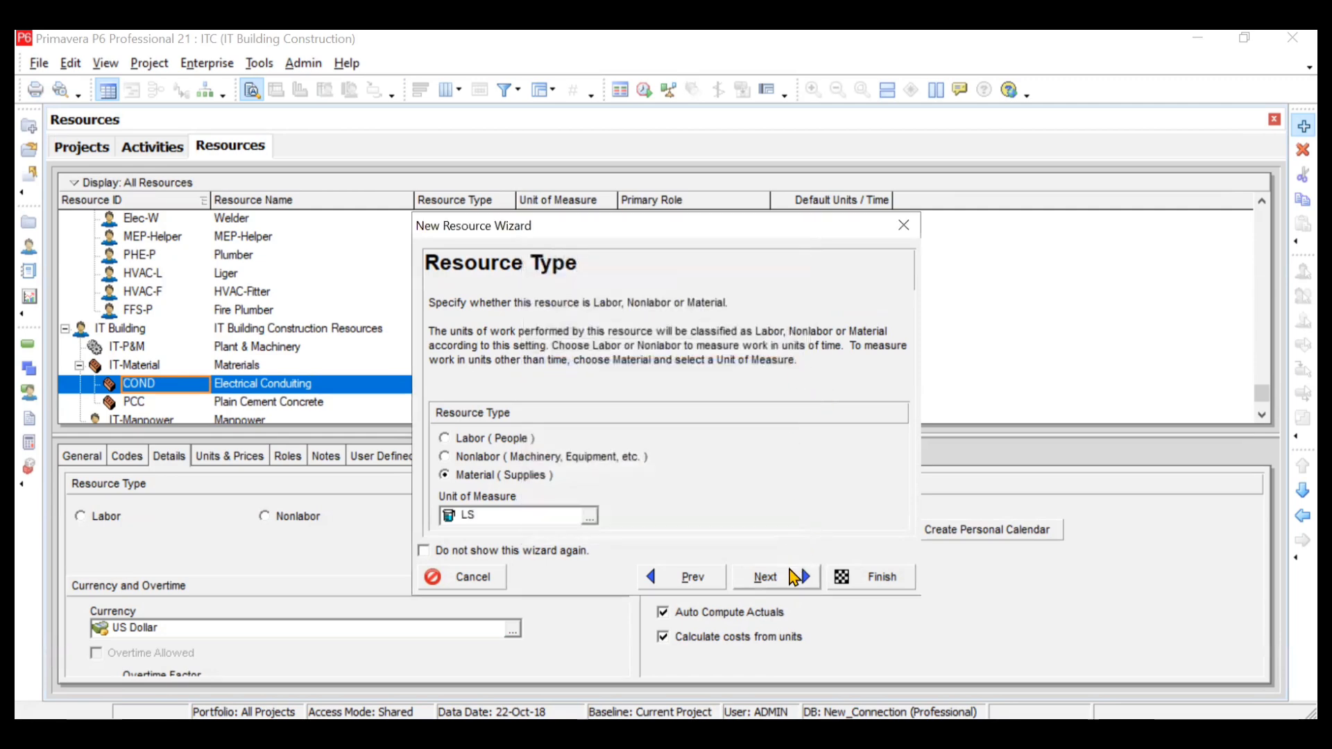
click(783, 580)
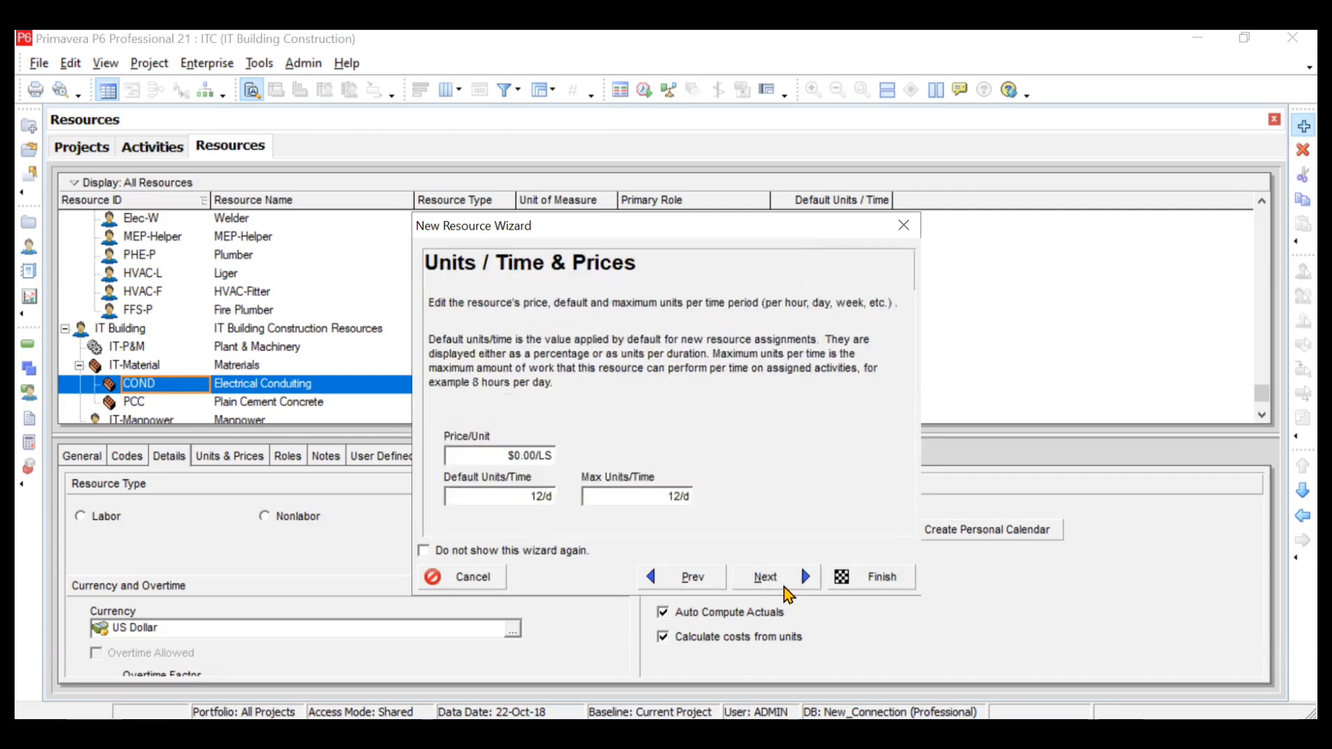
Set COND's price per unit to 15000 and finish creating it.
click(538, 456)
key(Left)
key(Left)
key(BackSpace)
key(BackSpace)
key(BackSpace)
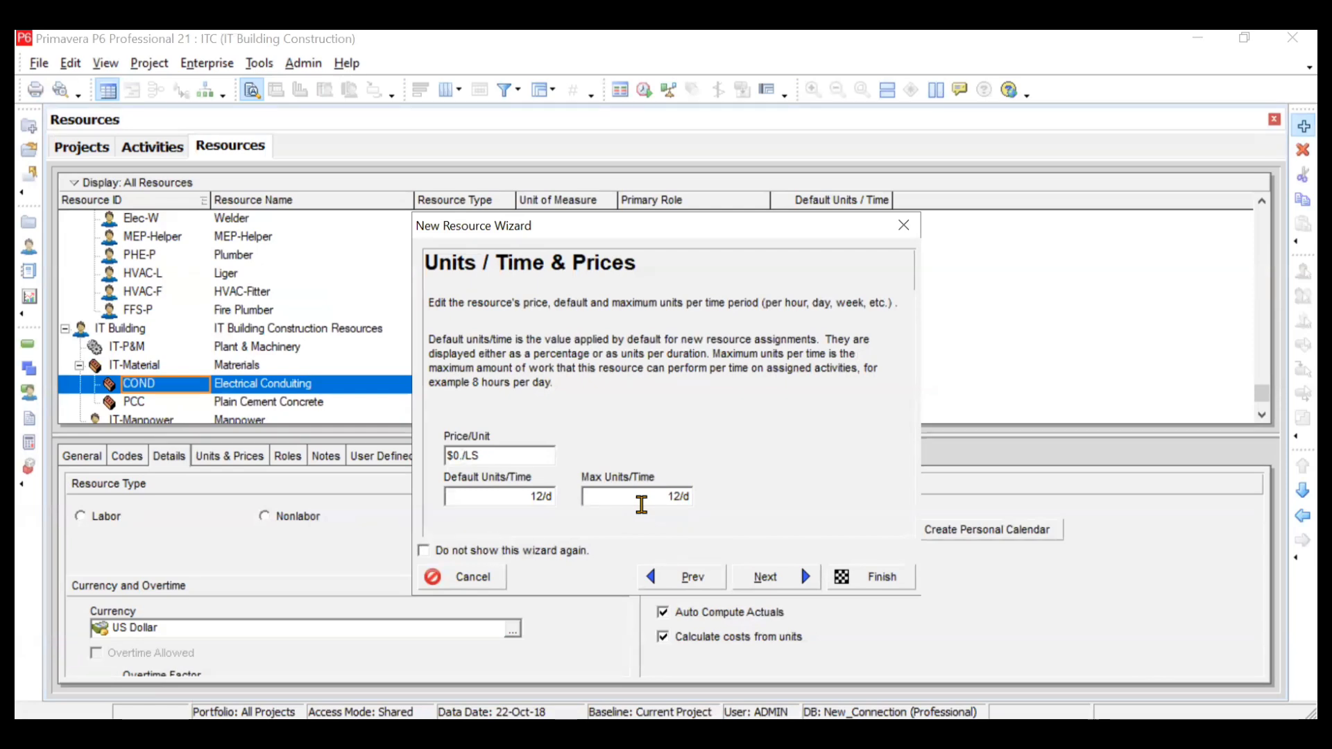
key(BackSpace)
key(BackSpace)
text(15000)
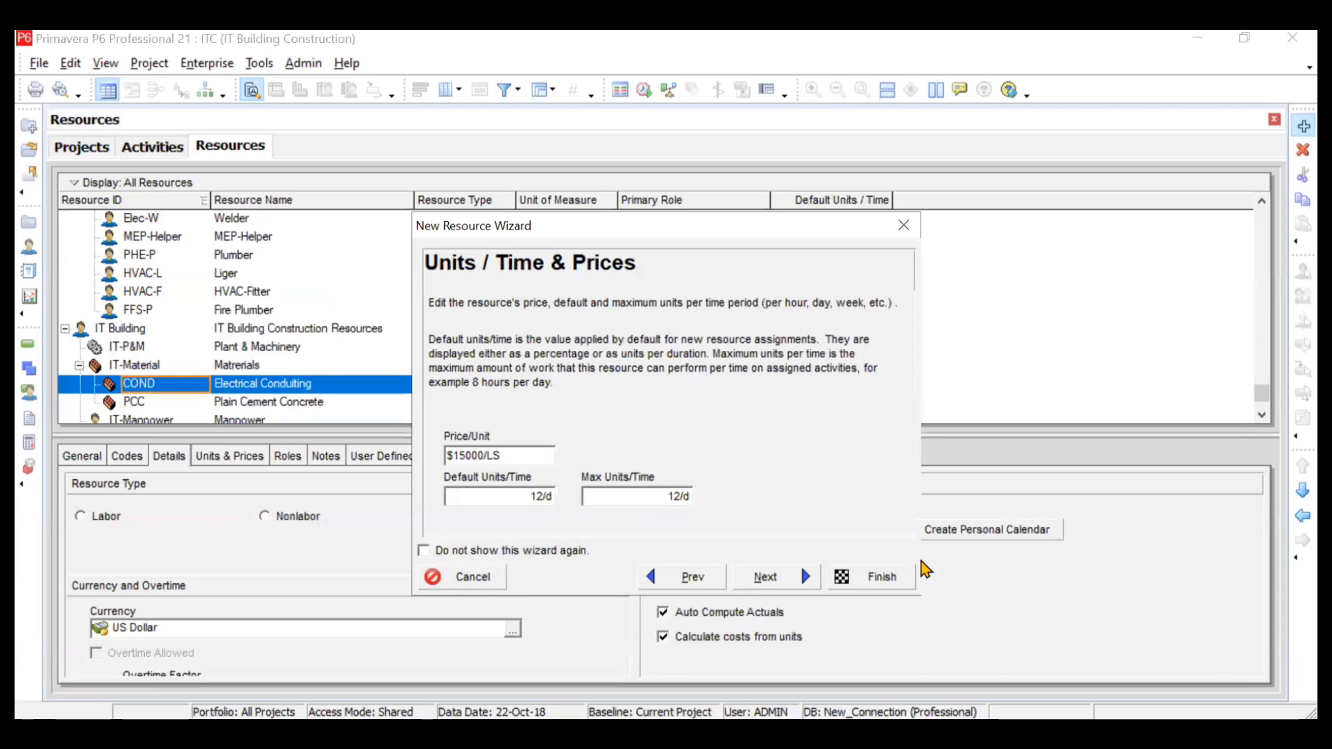
click(810, 579)
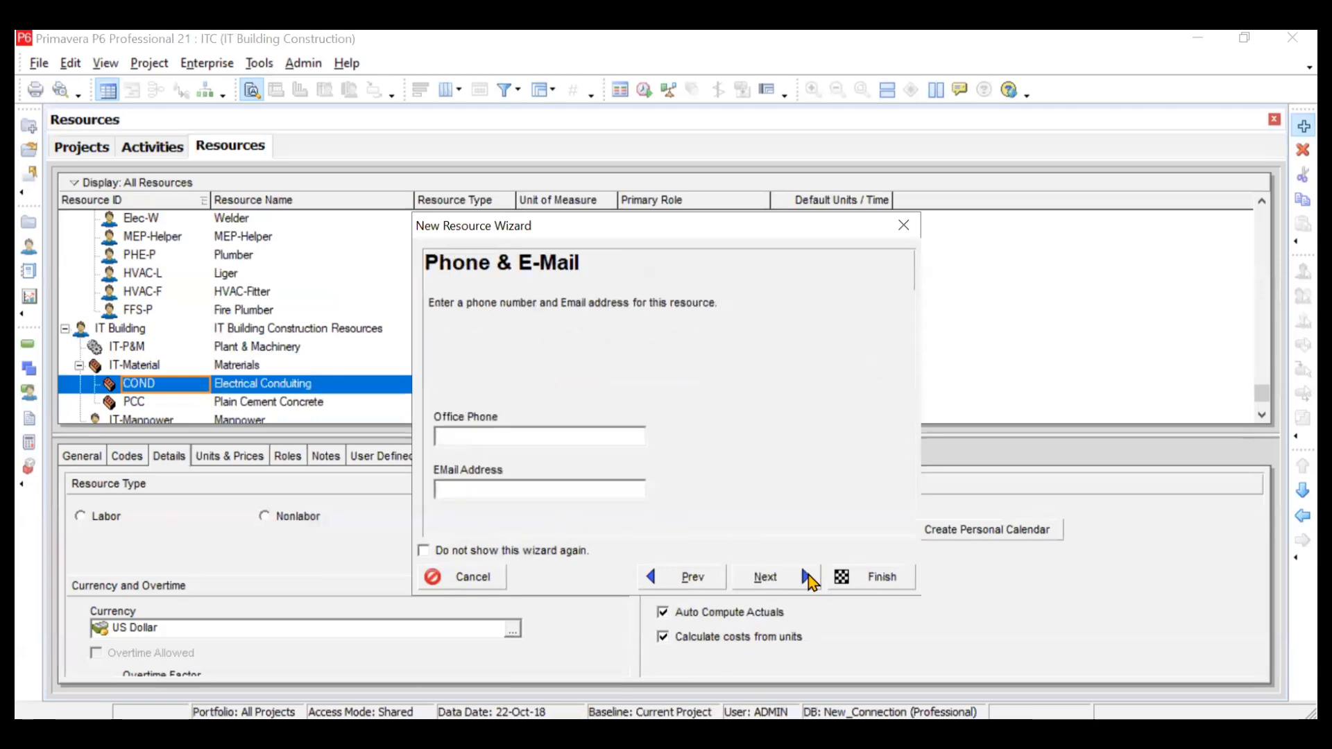
click(854, 579)
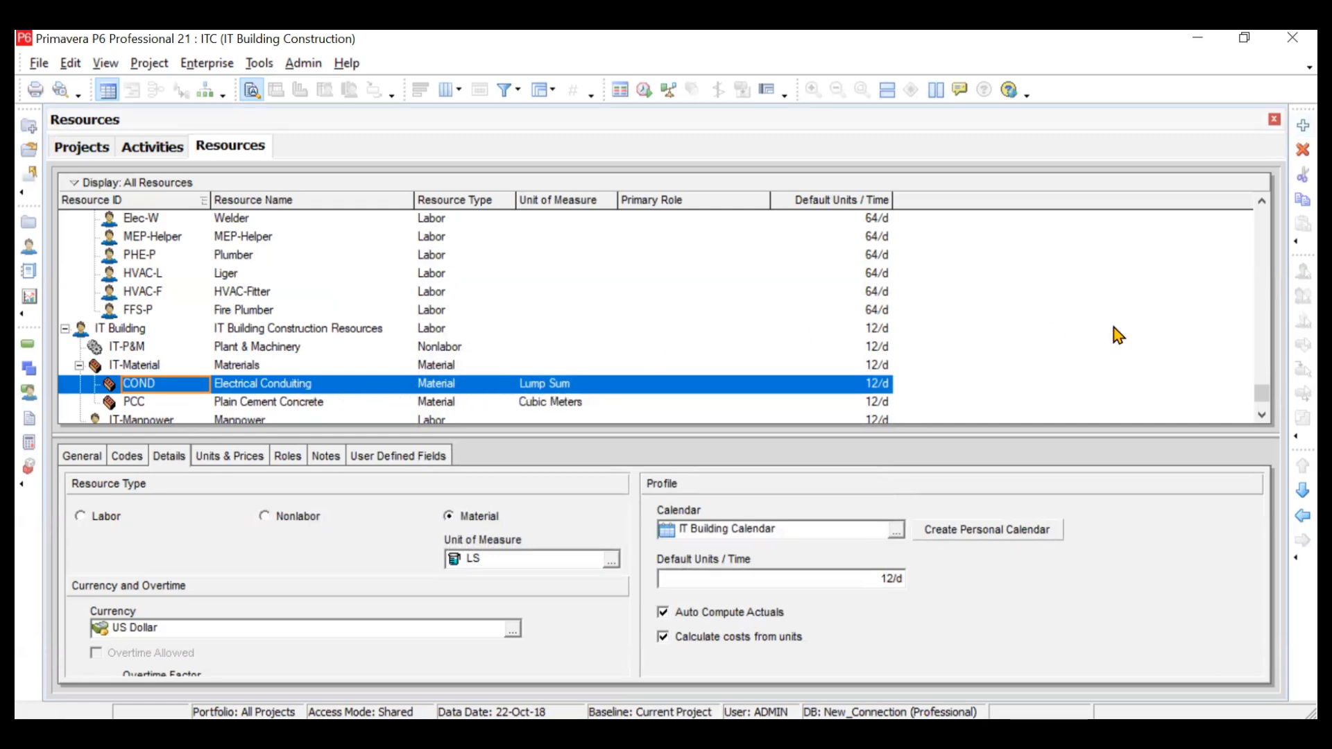
click(1262, 415)
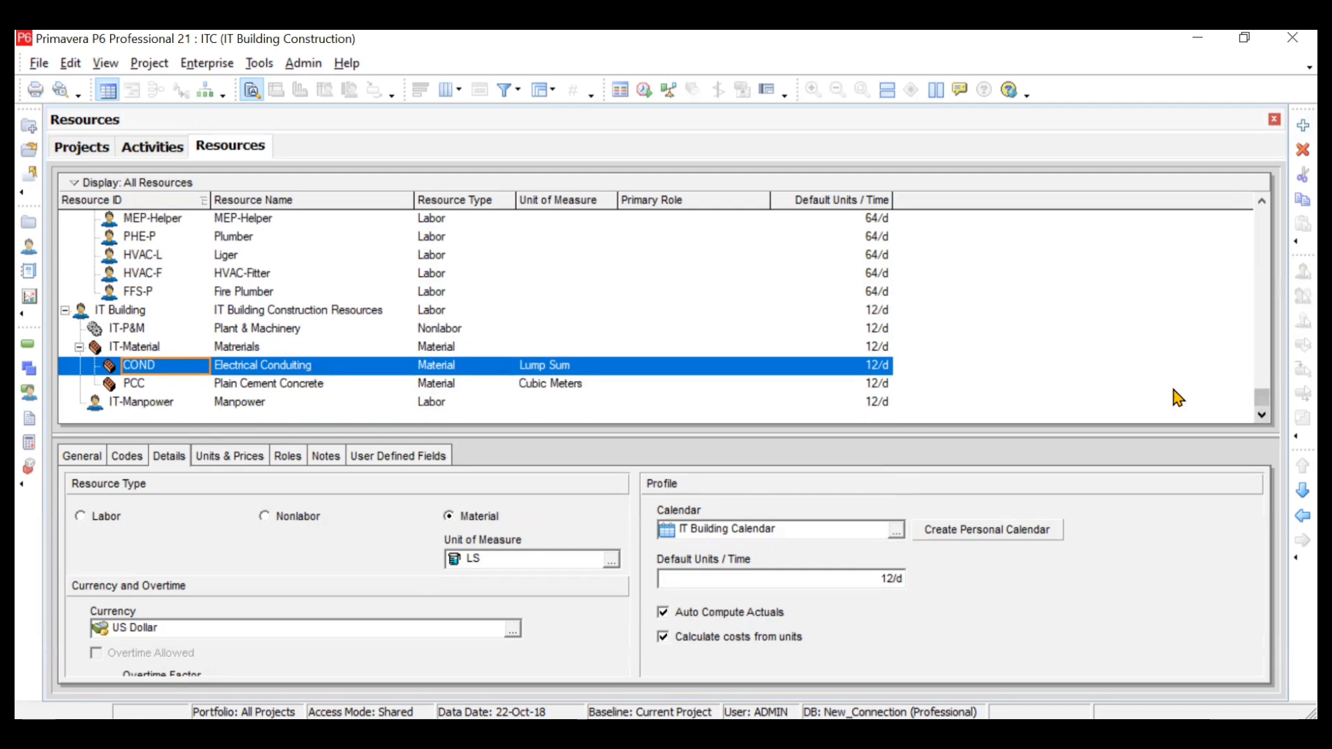
click(160, 329)
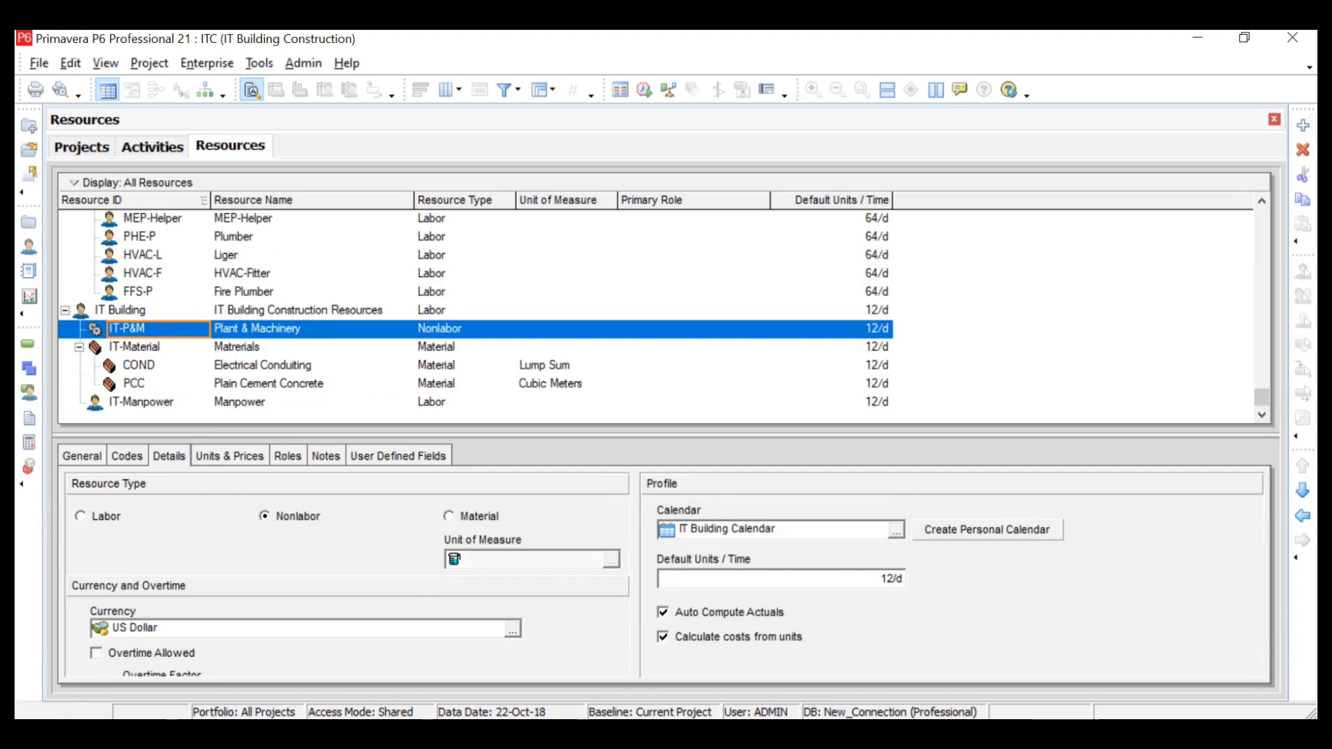
key(alt+Tab)
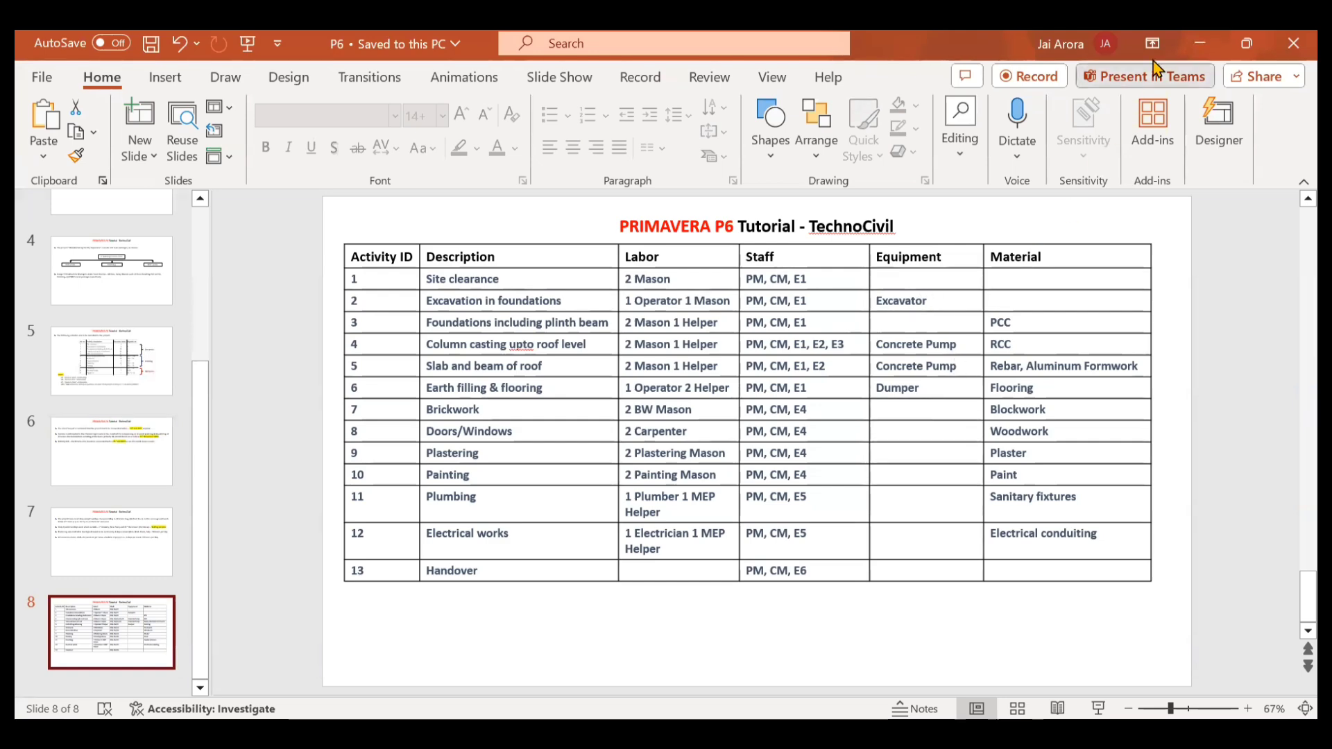
click(1193, 45)
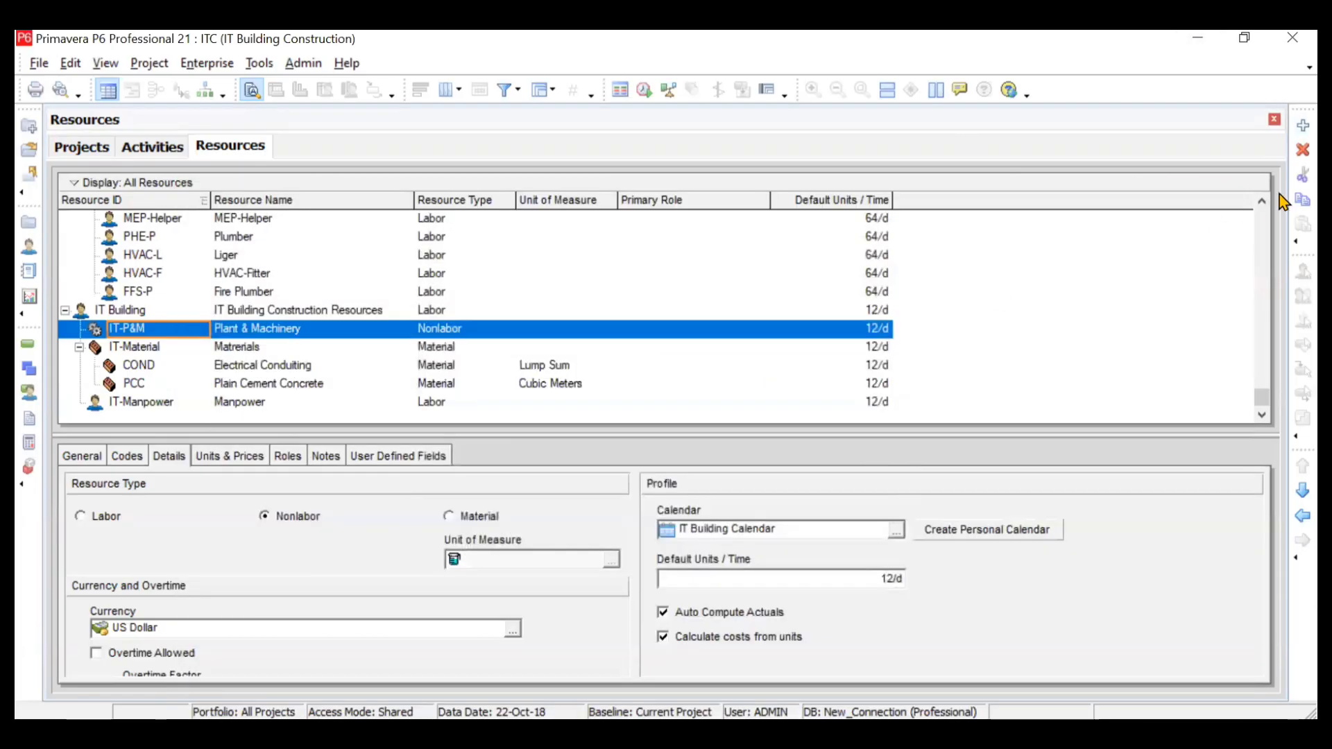
Start a new resource under IT-P&M with ID EXC and name Excavator.
click(1303, 126)
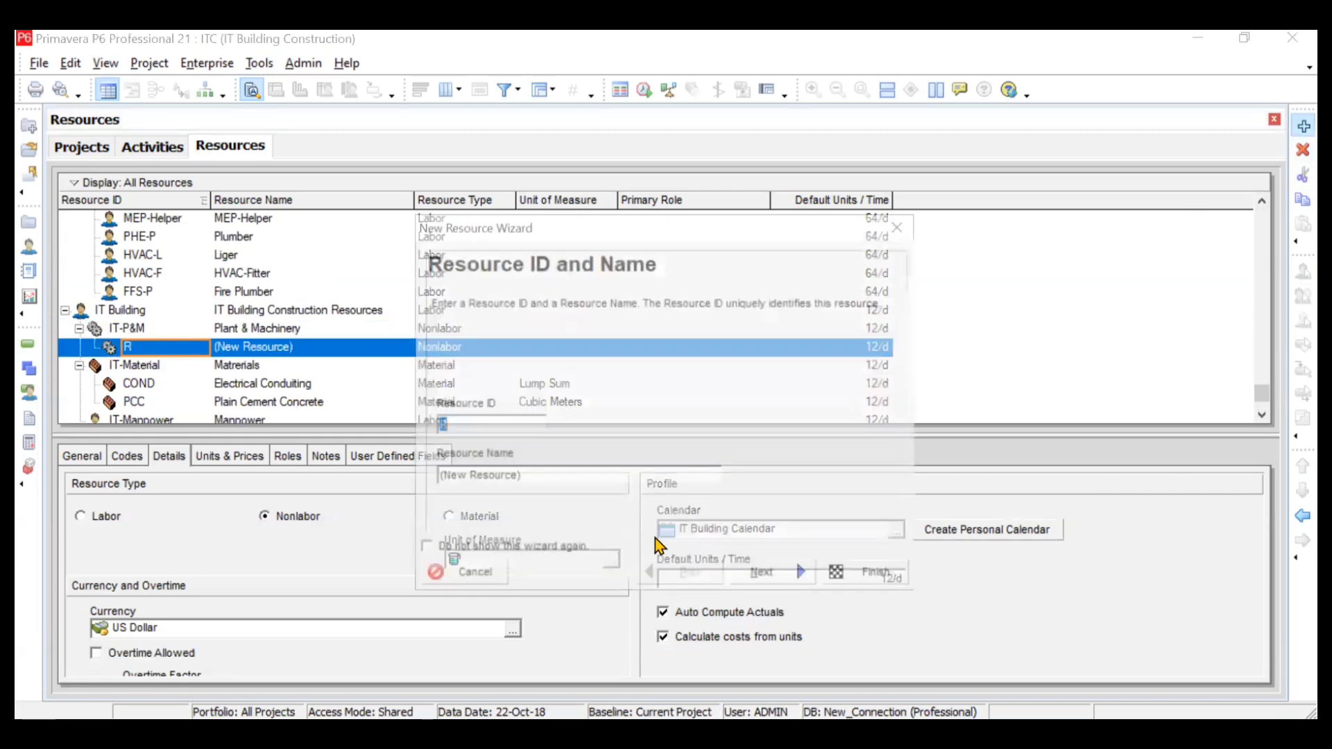
text(EXC)
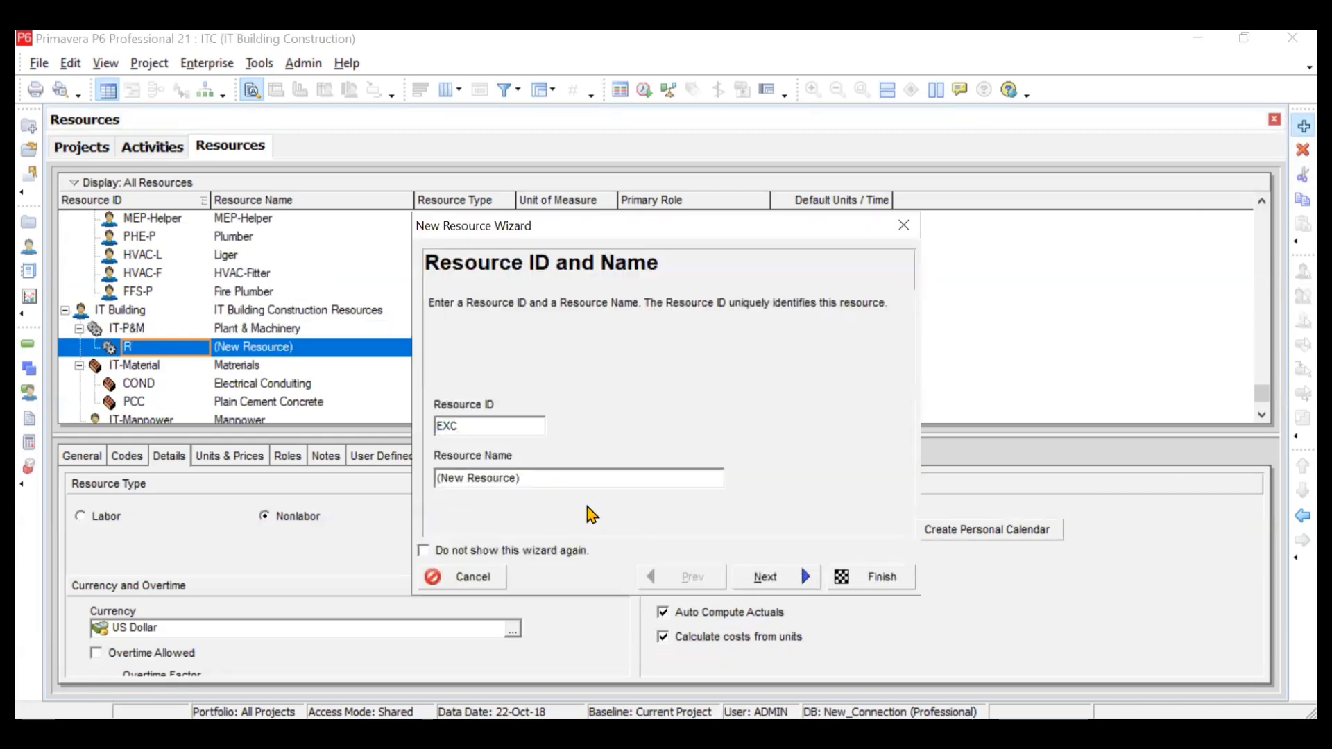
click(550, 479)
key(BackSpace)
key(BackSpace)
key(BackSpace)
key(BackSpace)
key(BackSpace)
key(BackSpace)
key(BackSpace)
key(BackSpace)
key(BackSpace)
key(BackSpace)
key(BackSpace)
key(BackSpace)
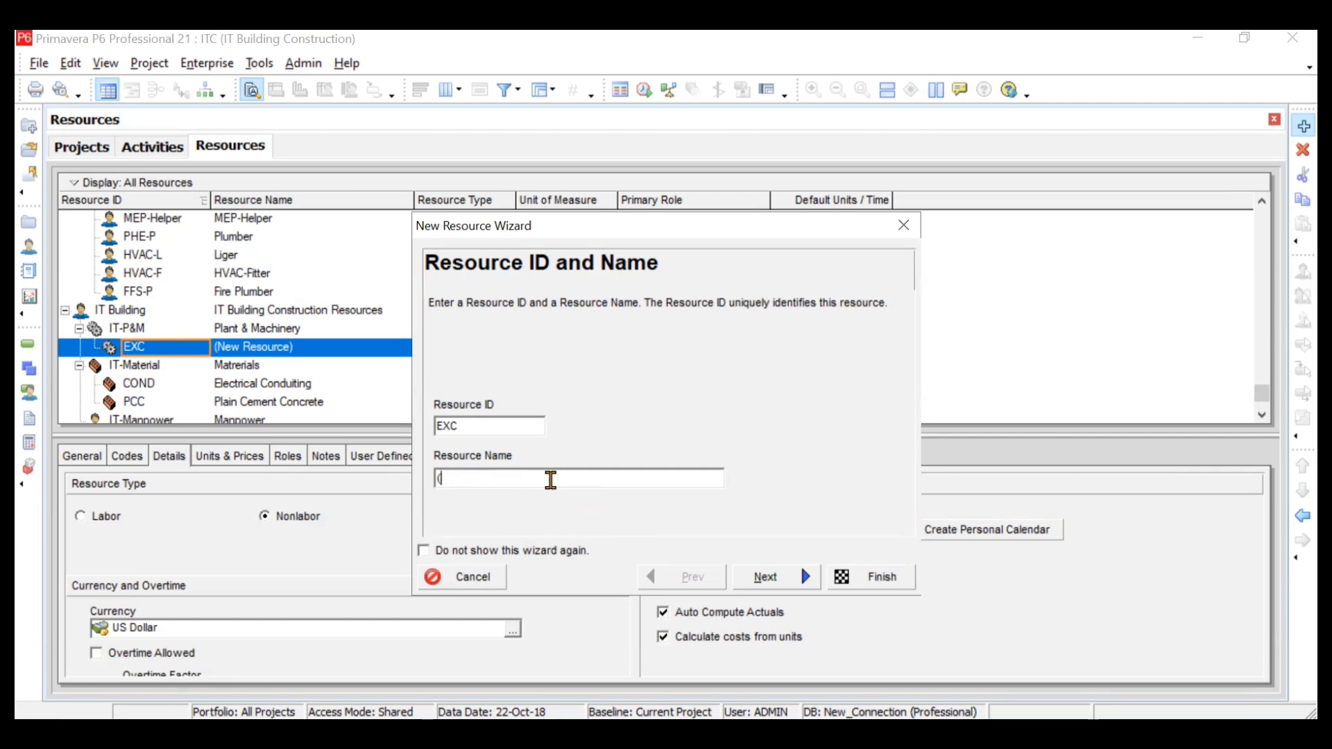
text(Excab)
key(BackSpace)
text(vator)
click(764, 576)
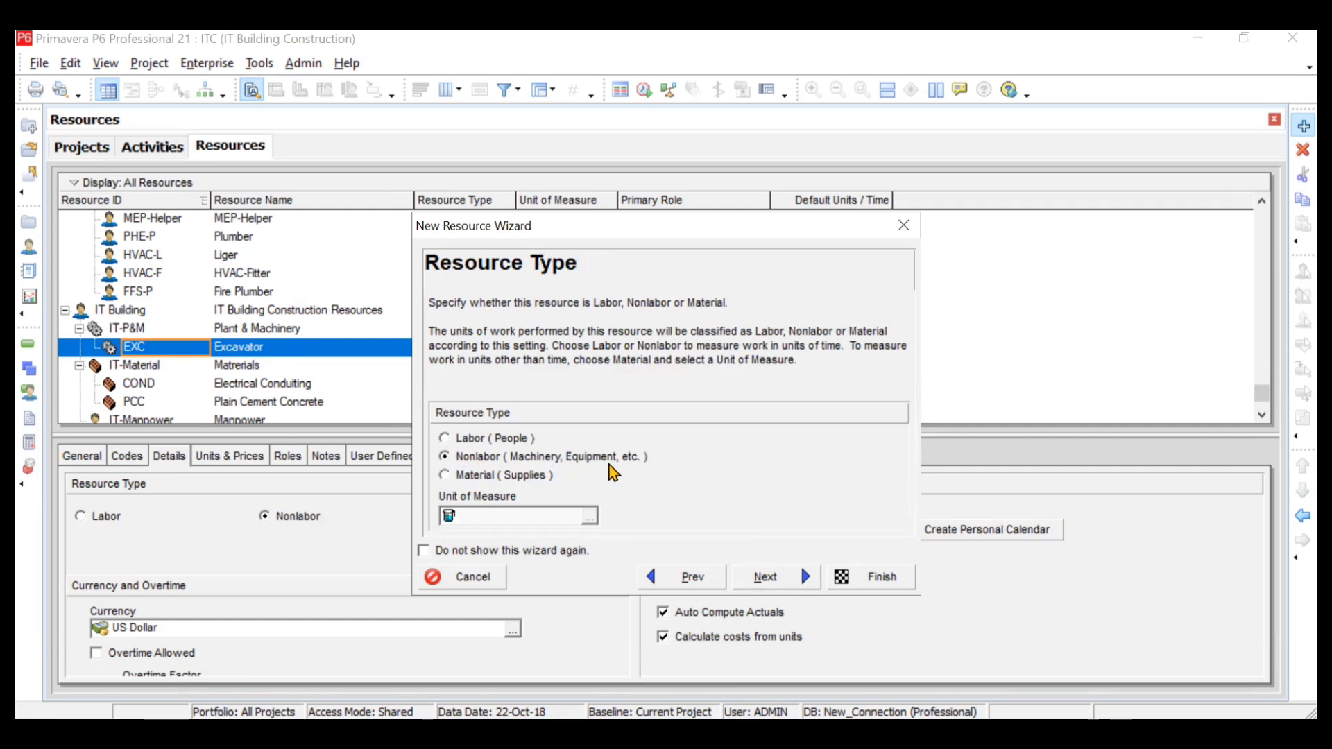
Keep EXC as Nonlabor, price it at 500 per hour, and finish.
click(762, 578)
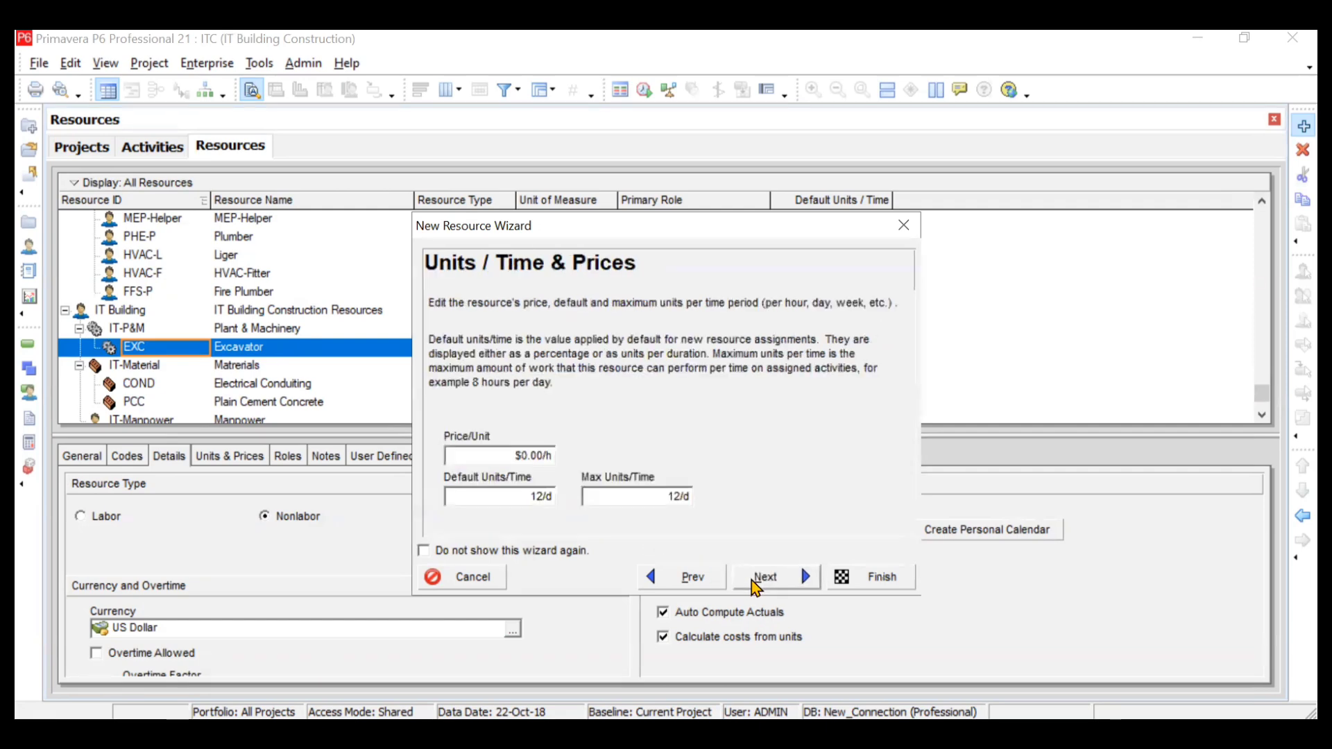
click(544, 458)
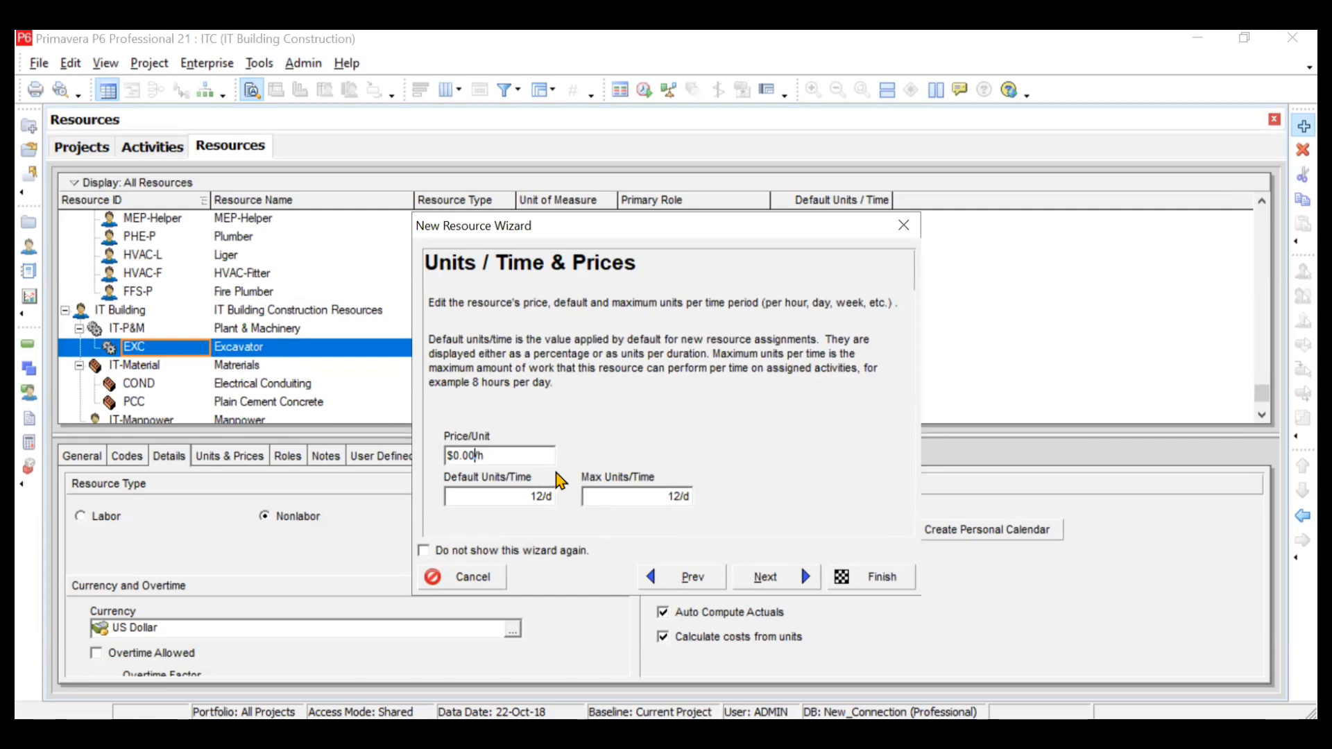
key(BackSpace)
key(BackSpace)
key(BackSpace)
key(BackSpace)
text(500)
click(772, 576)
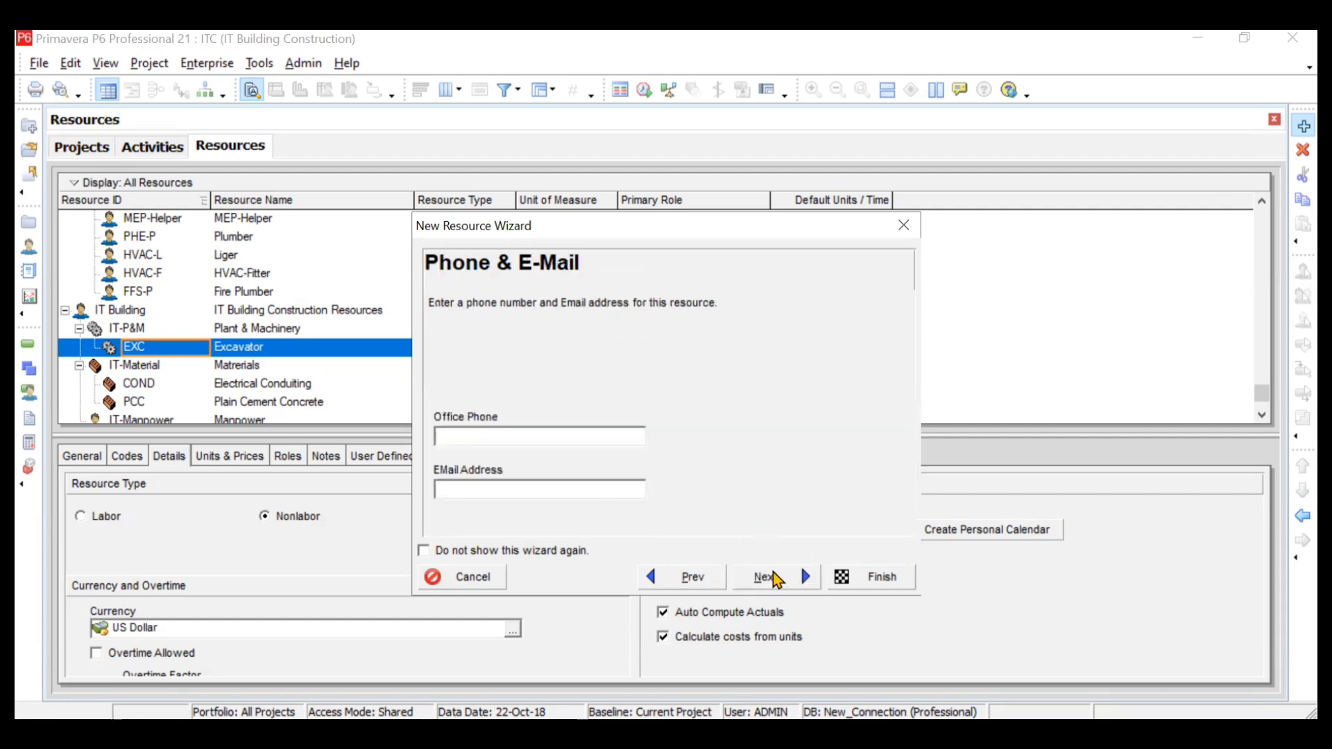
click(772, 572)
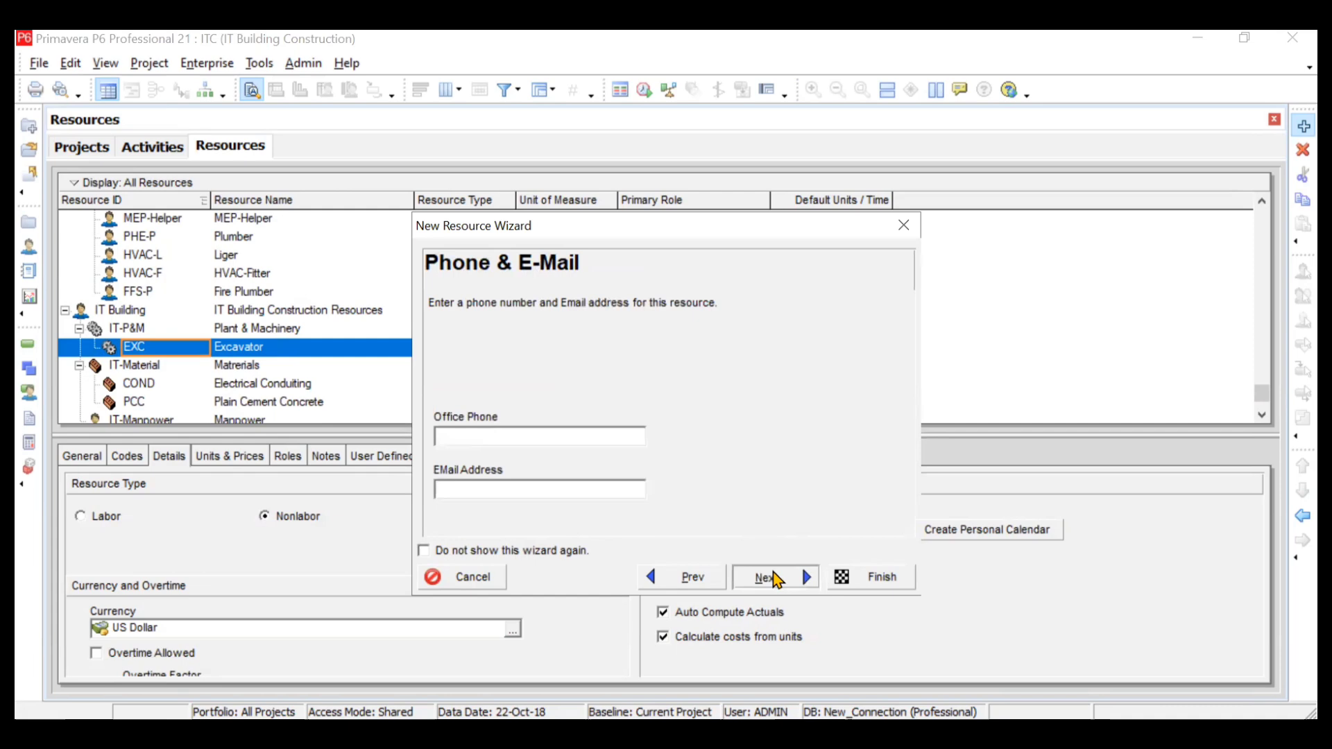
click(869, 579)
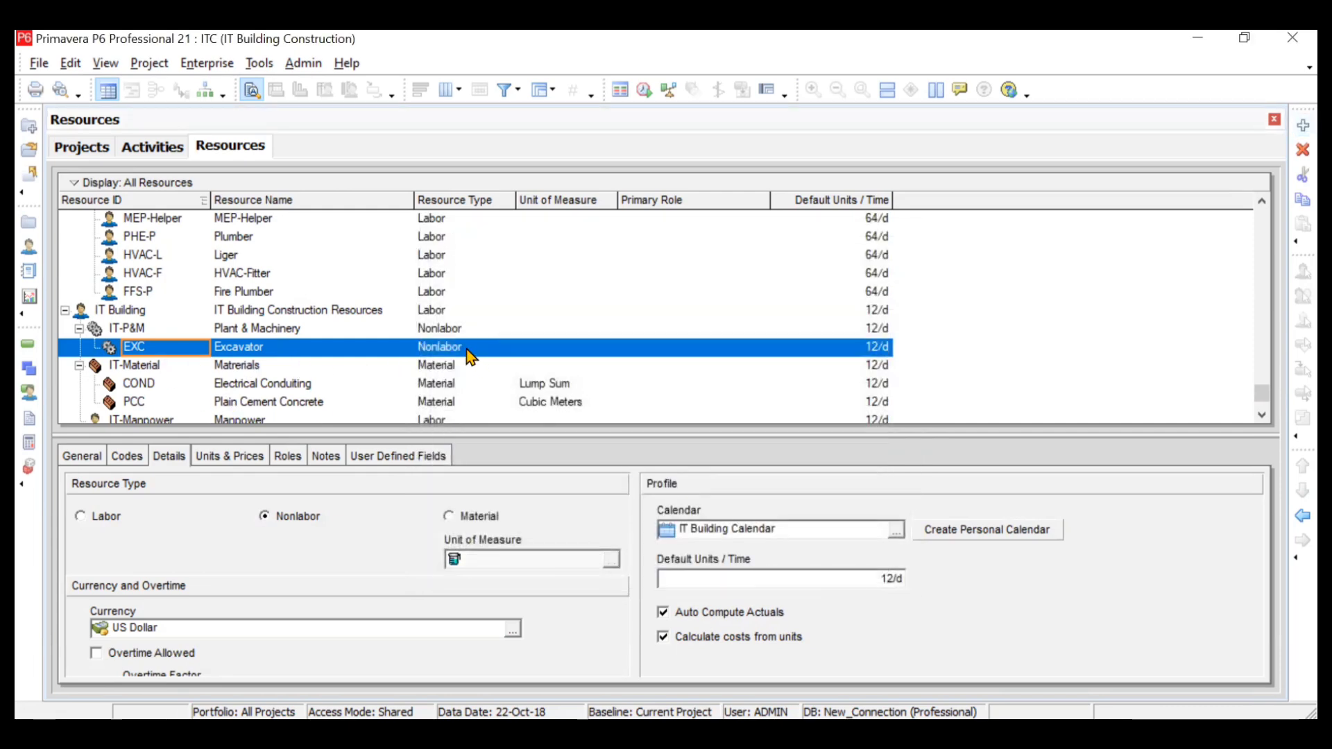
Add a Nonlabor resource PUMP named 'Concrete Pump' under IT-P&M.
click(164, 327)
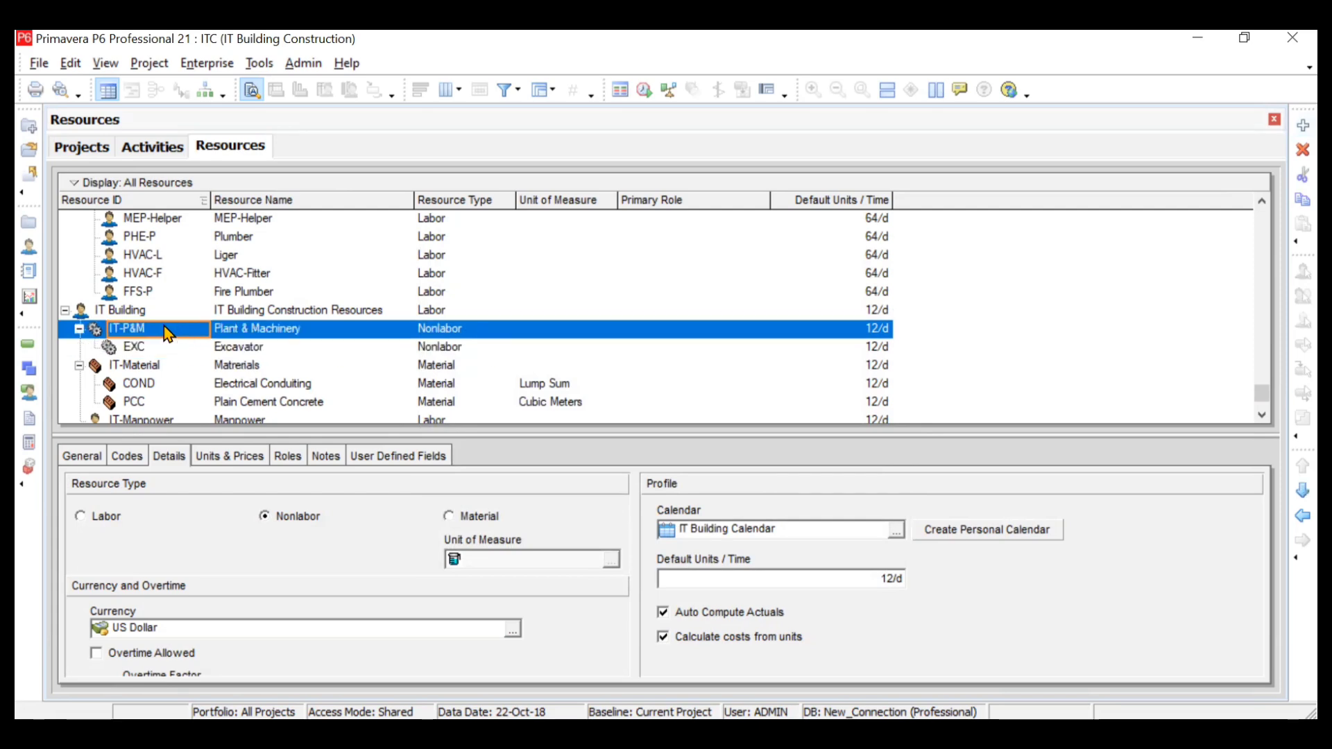
click(1303, 125)
text(RUMP)
click(521, 479)
key(BackSpace)
key(BackSpace)
key(BackSpace)
key(BackSpace)
key(BackSpace)
key(BackSpace)
key(BackSpace)
key(BackSpace)
key(BackSpace)
key(BackSpace)
key(BackSpace)
key(BackSpace)
key(BackSpace)
key(BackSpace)
text(Concrete Pump)
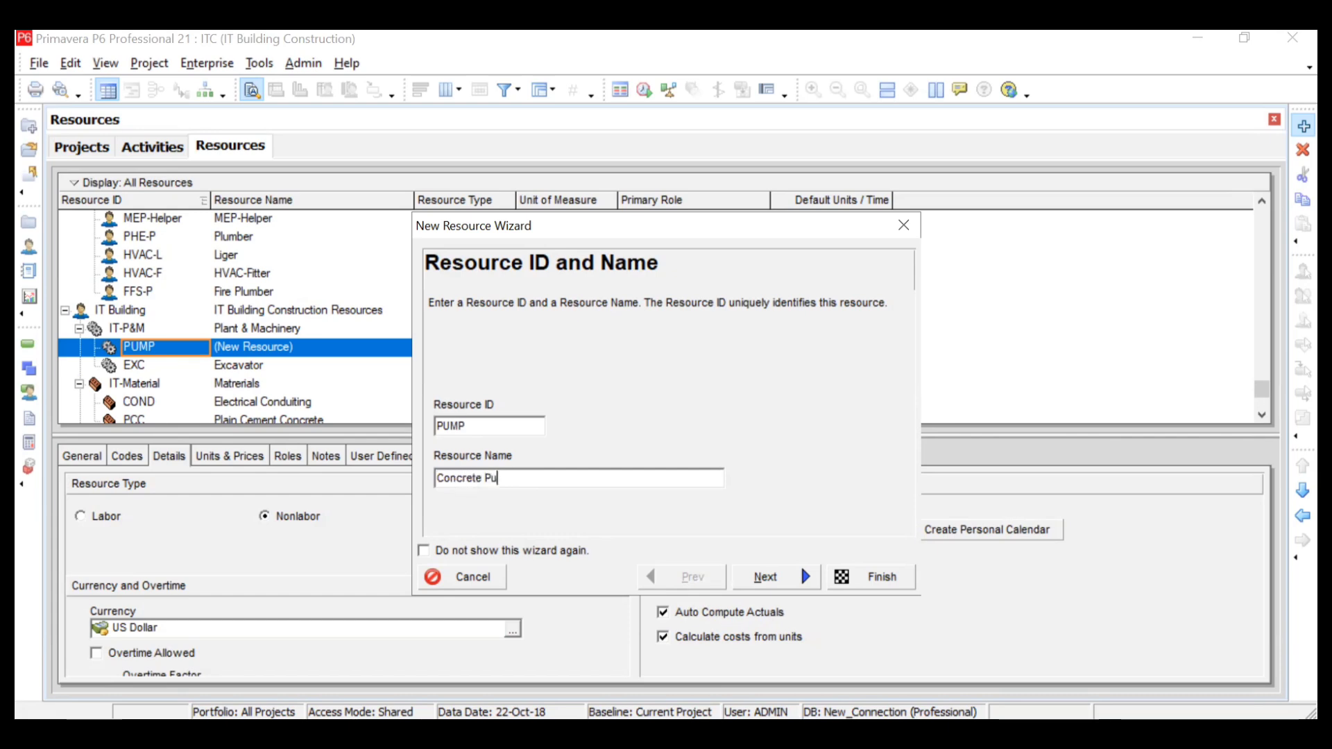
click(766, 582)
click(766, 582)
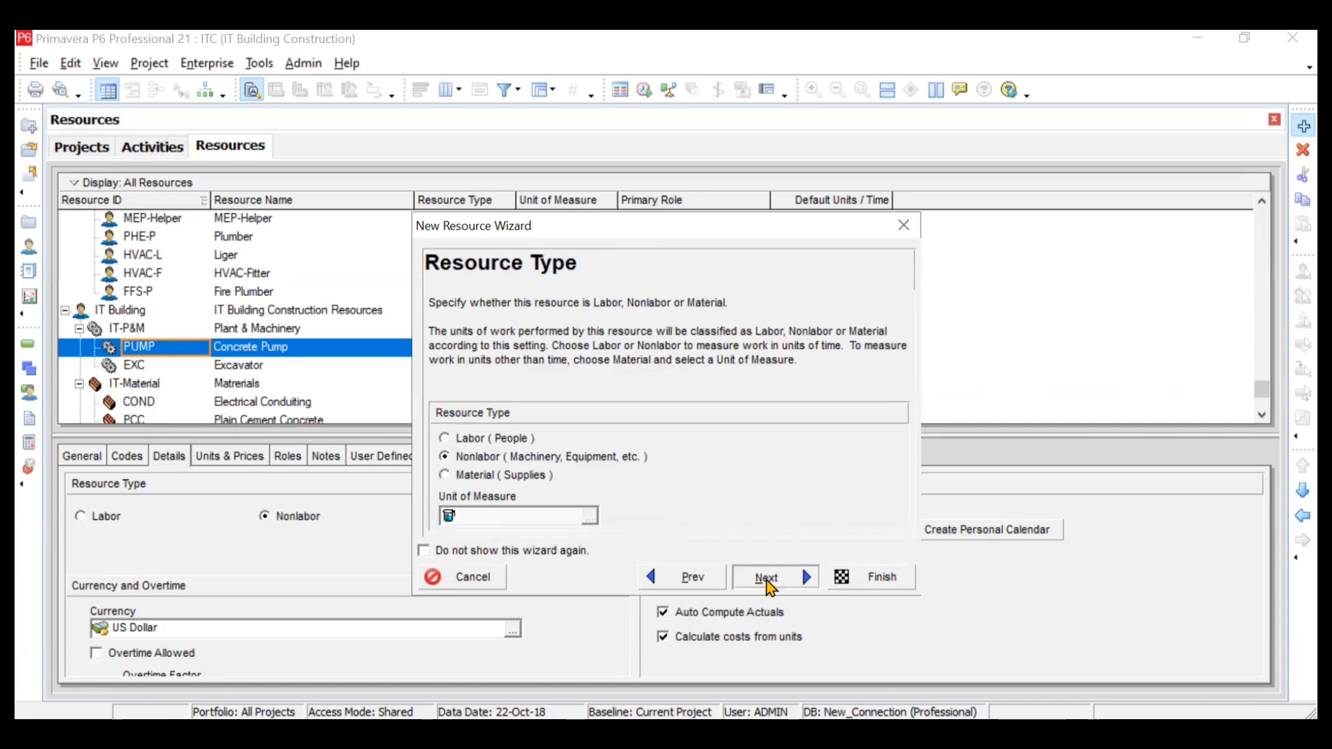
Price the Concrete Pump at $100/h, finish it, and select the IT-Manpower group.
click(543, 456)
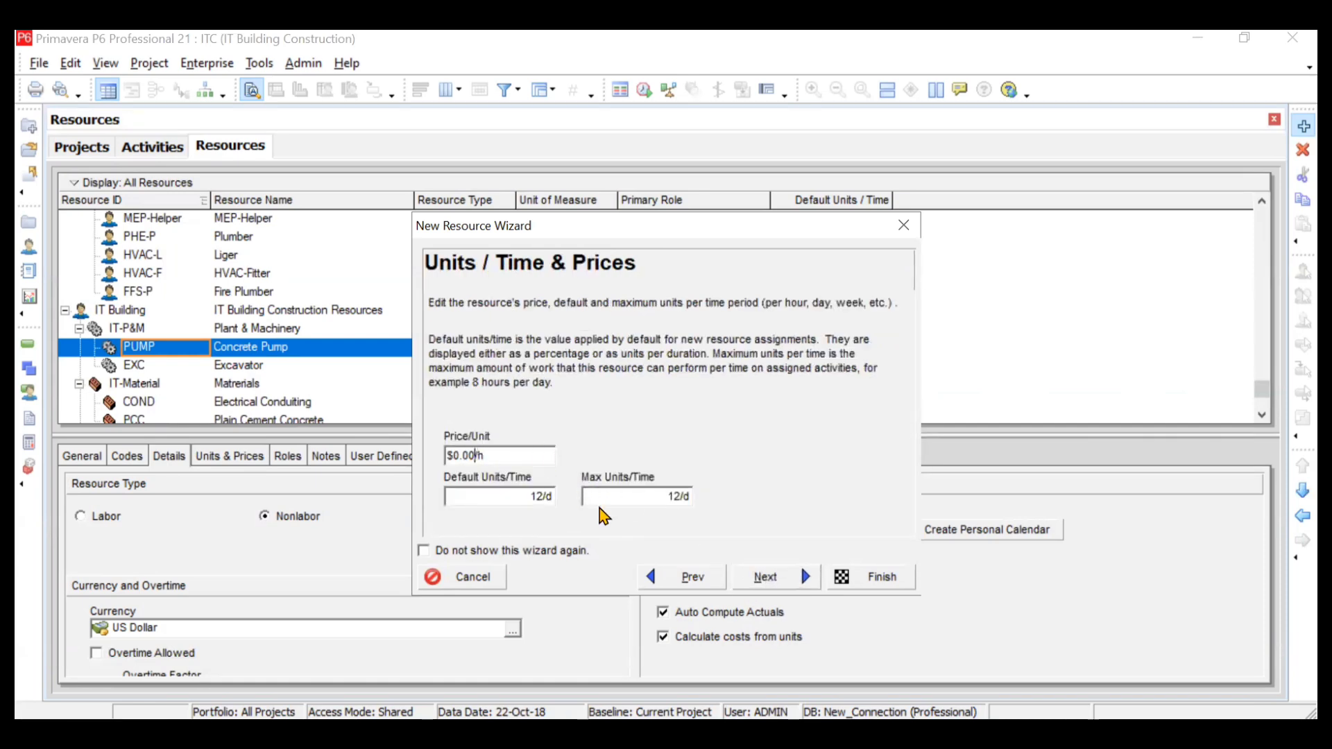
key(BackSpace)
key(BackSpace)
key(BackSpace)
key(BackSpace)
text(100)
click(772, 579)
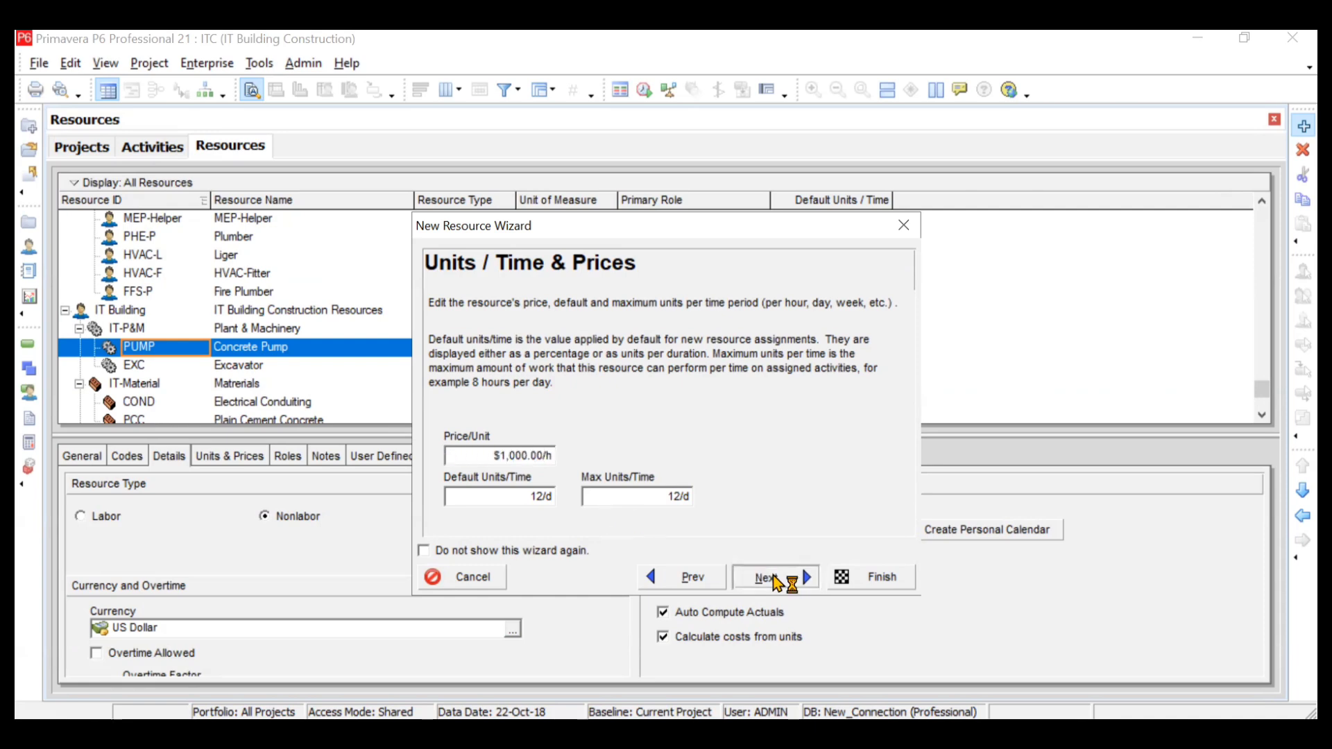
click(873, 584)
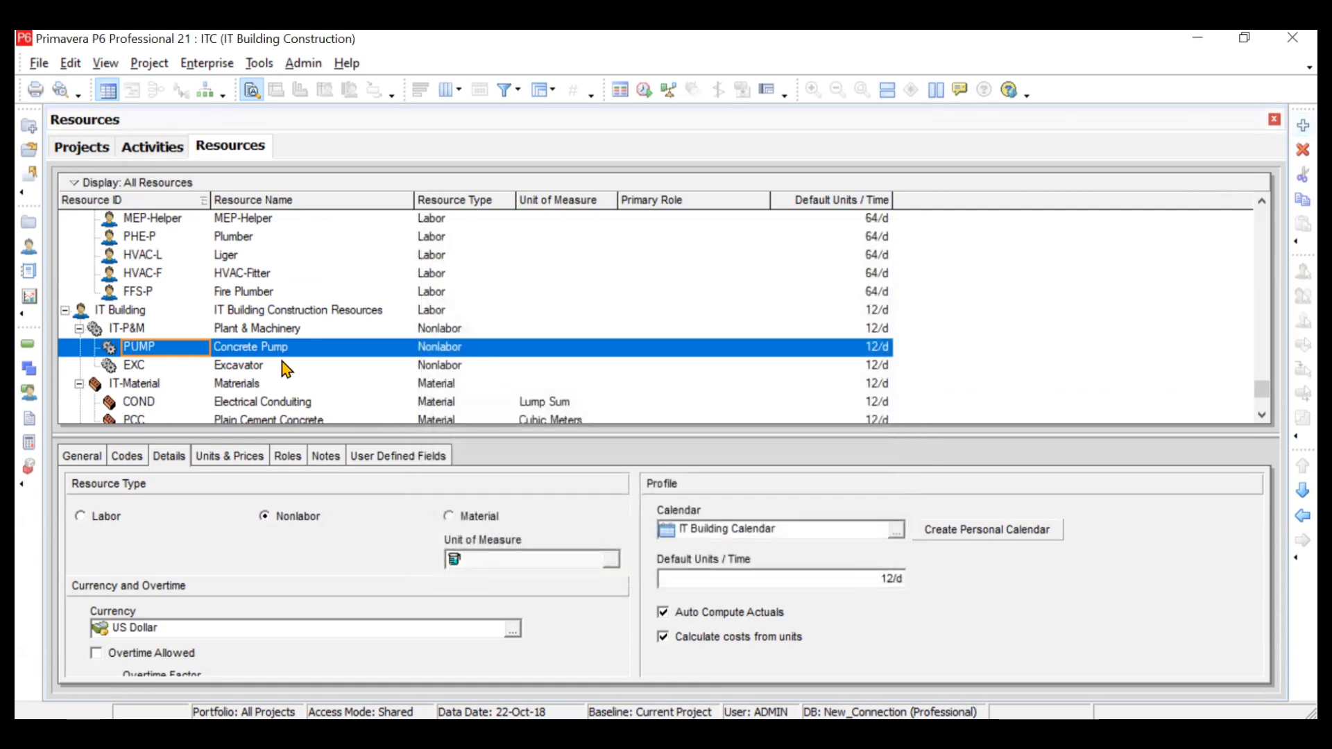
scroll(286, 369, down, 1)
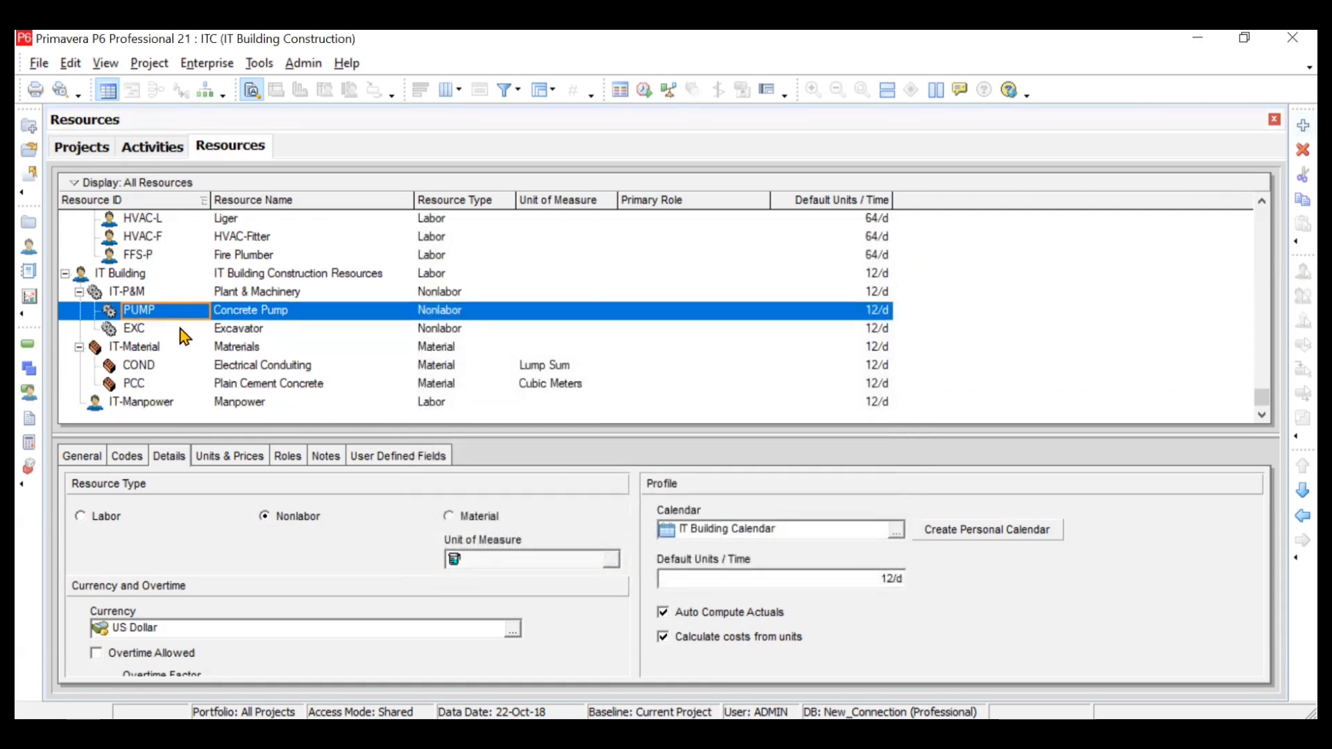
click(184, 405)
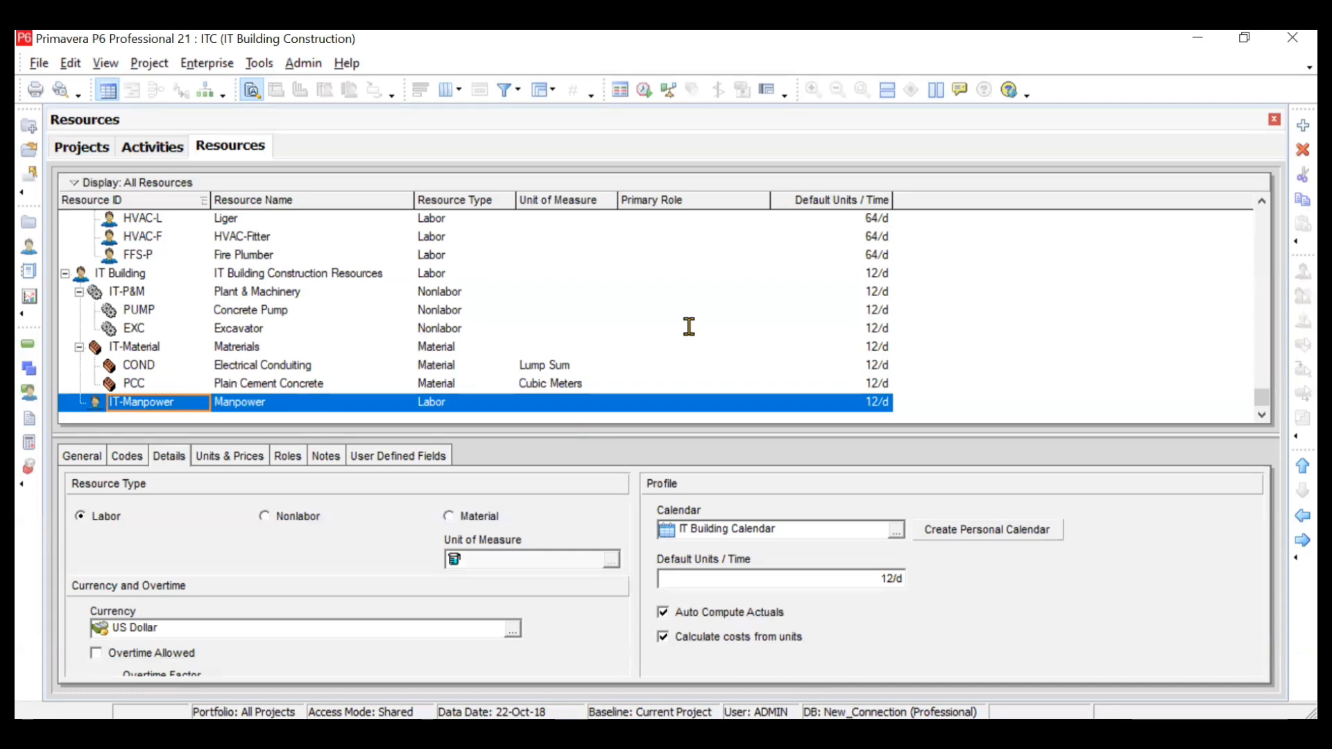
After checking the reference slide, add a Labor resource MASON named Mason under IT-Manpower.
key(alt+Tab)
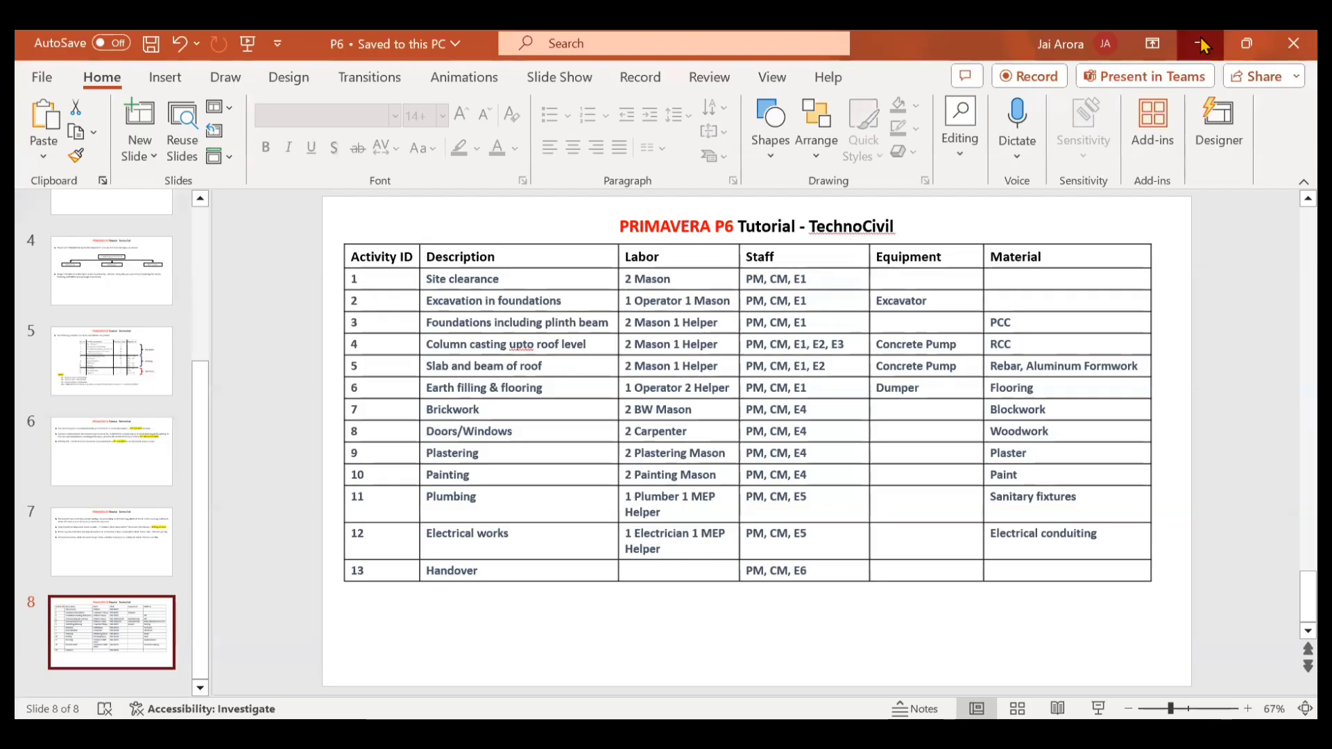
click(1200, 36)
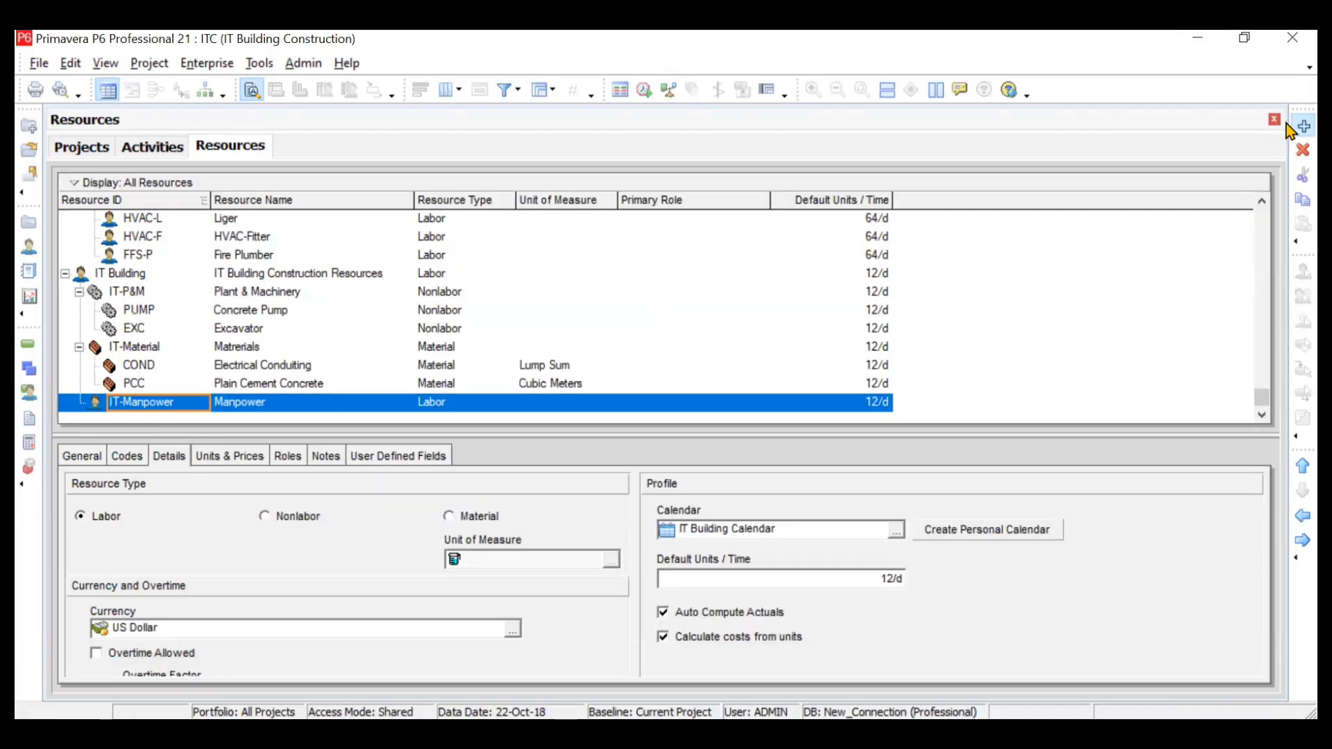
click(1303, 126)
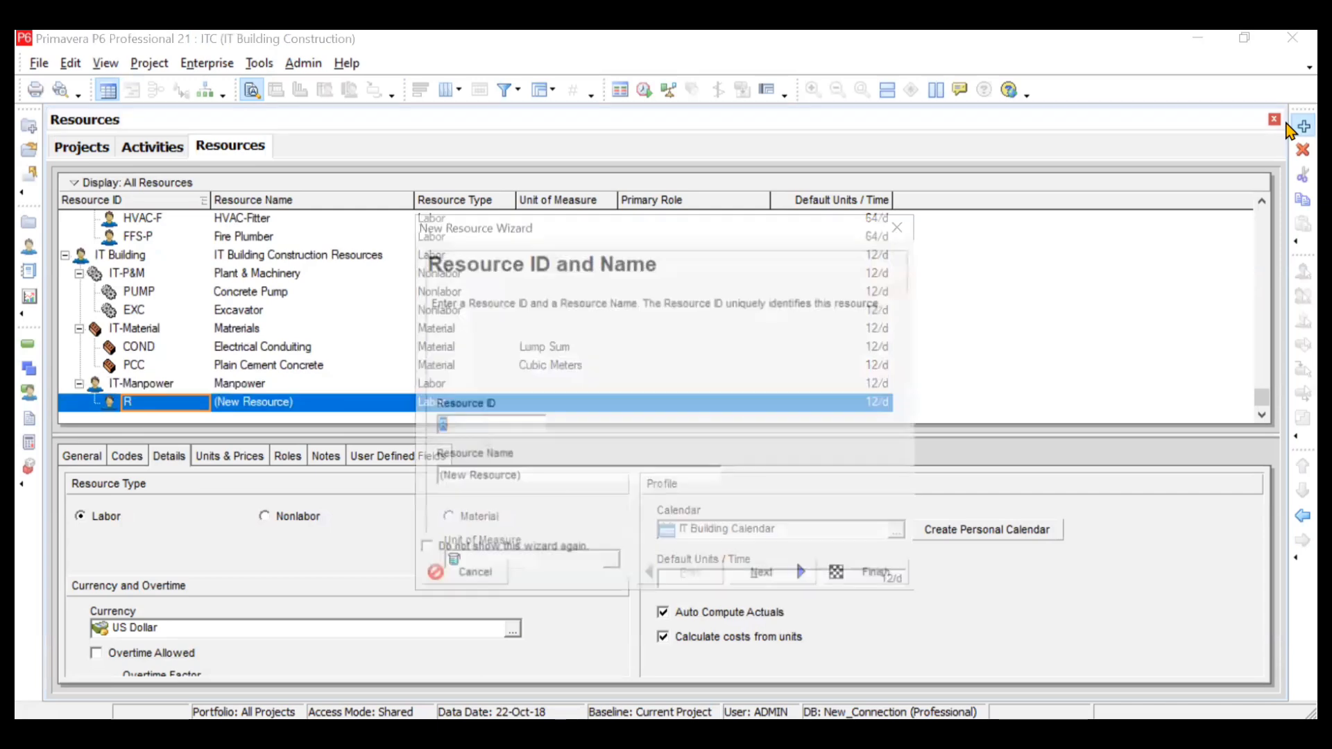
text(MASON)
click(587, 486)
key(BackSpace)
key(BackSpace)
key(BackSpace)
key(BackSpace)
key(BackSpace)
key(BackSpace)
key(BackSpace)
key(BackSpace)
key(BackSpace)
key(BackSpace)
key(BackSpace)
key(BackSpace)
key(BackSpace)
key(BackSpace)
text(M)
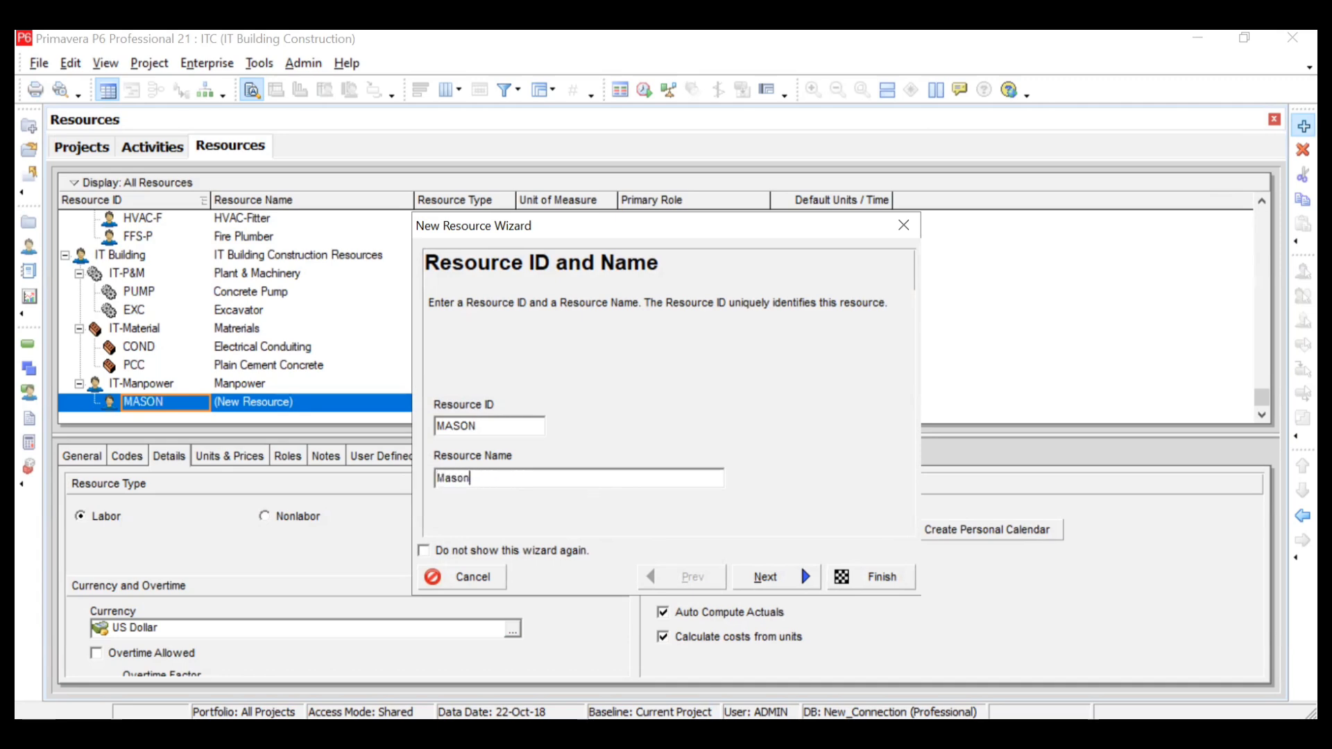
click(765, 577)
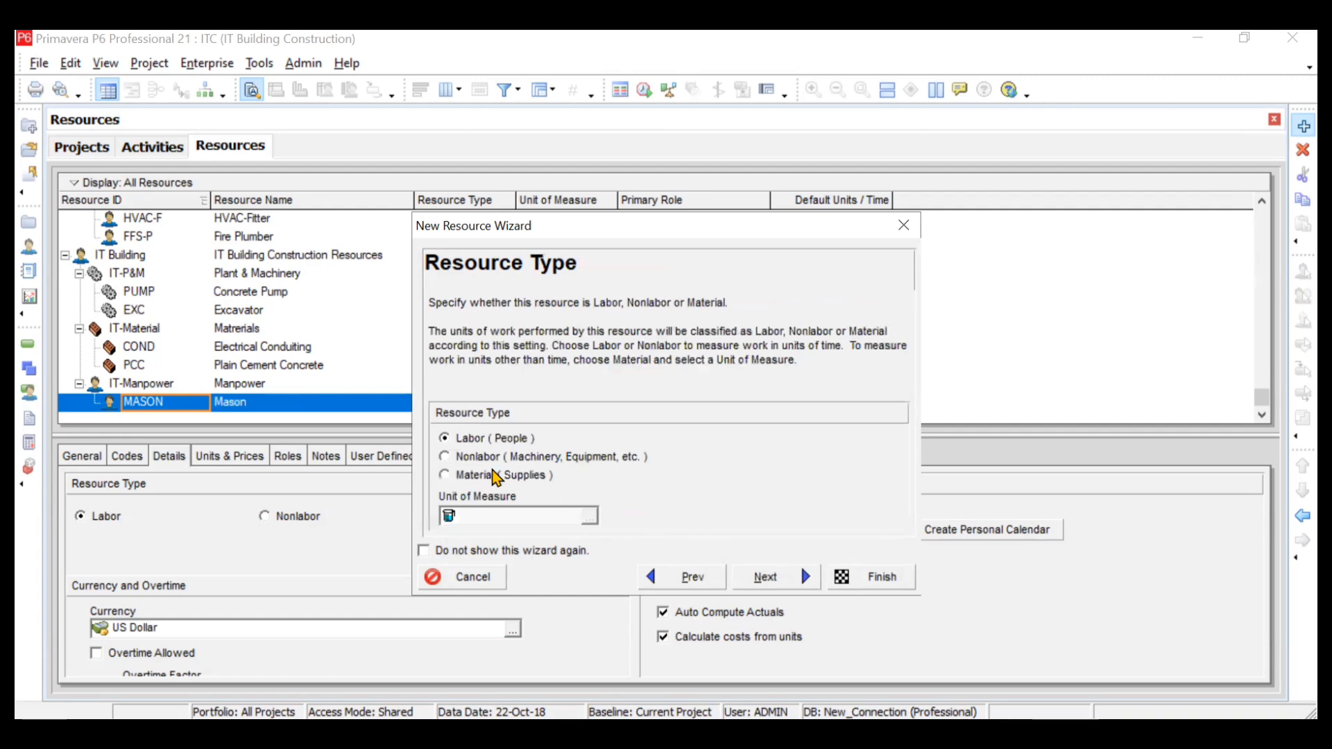
click(780, 580)
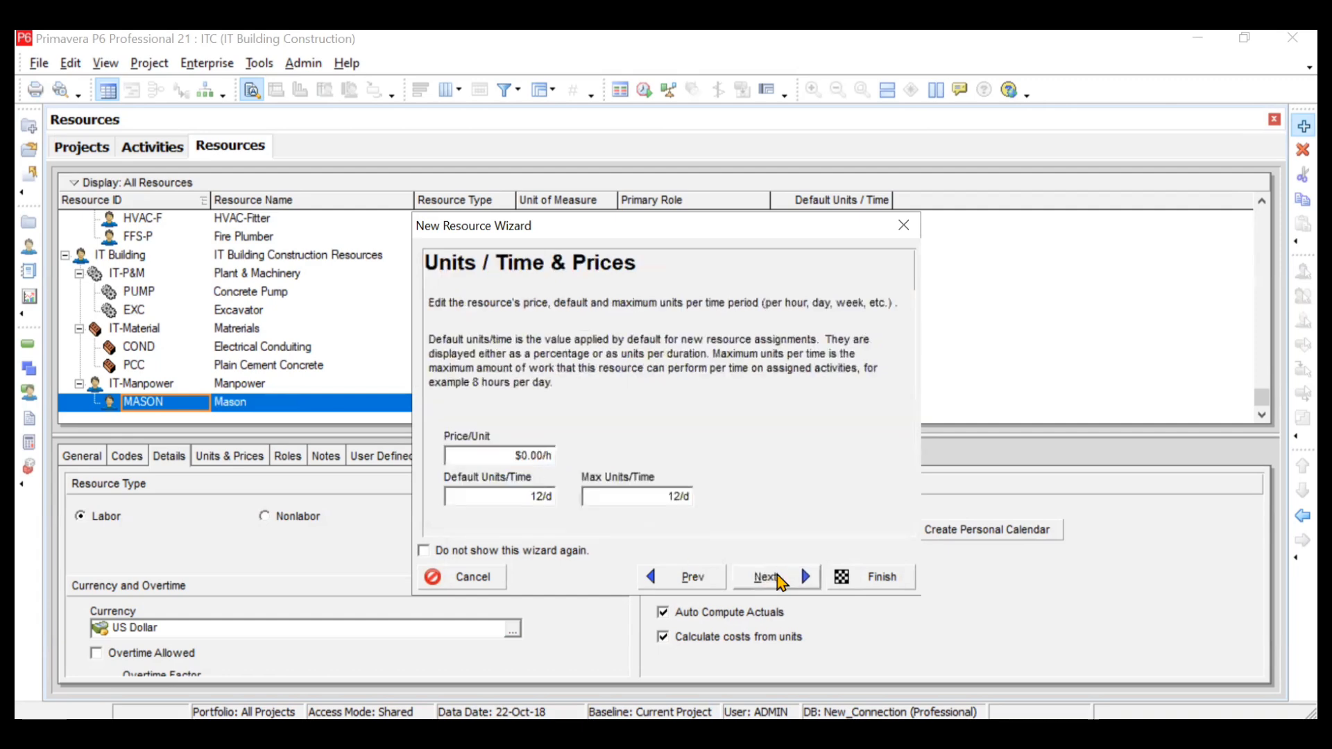
Set Mason's price to $100/h with default and maximum units of 10/d.
click(540, 455)
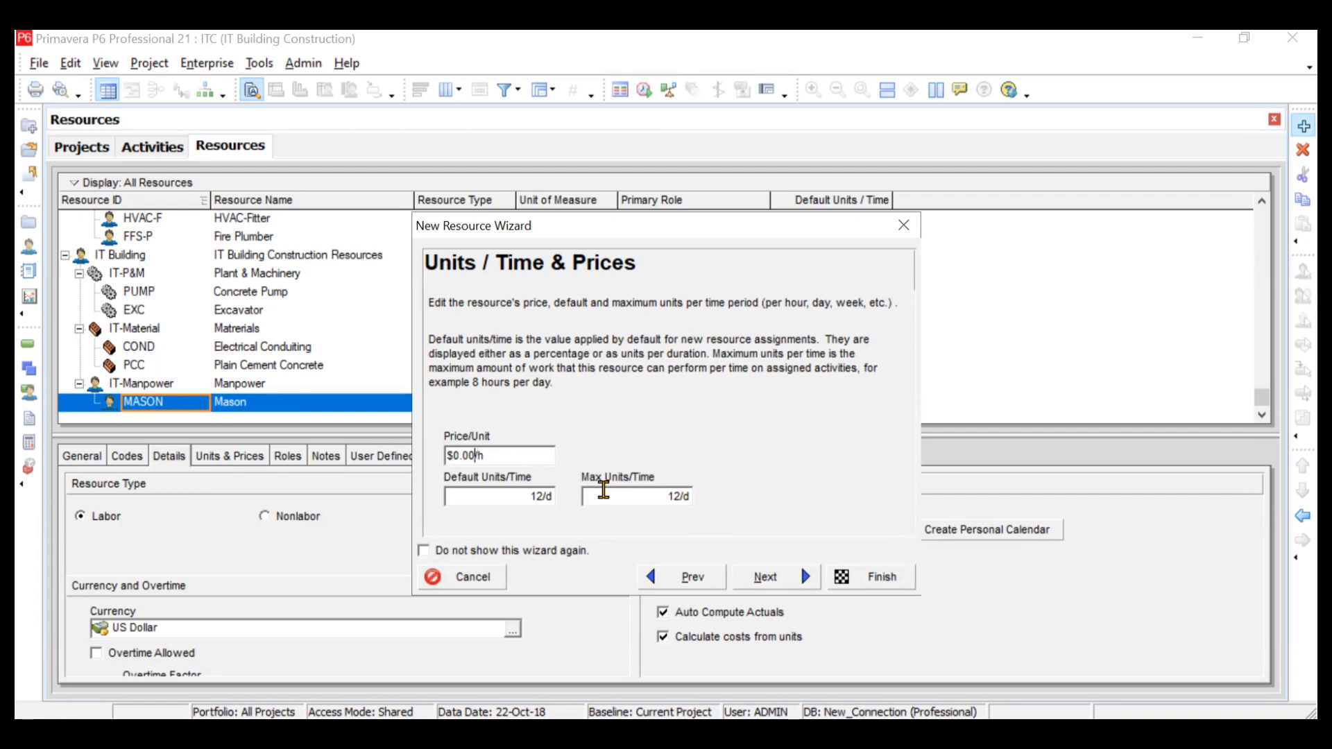
key(BackSpace)
key(BackSpace)
key(BackSpace)
key(BackSpace)
text(100)
click(545, 498)
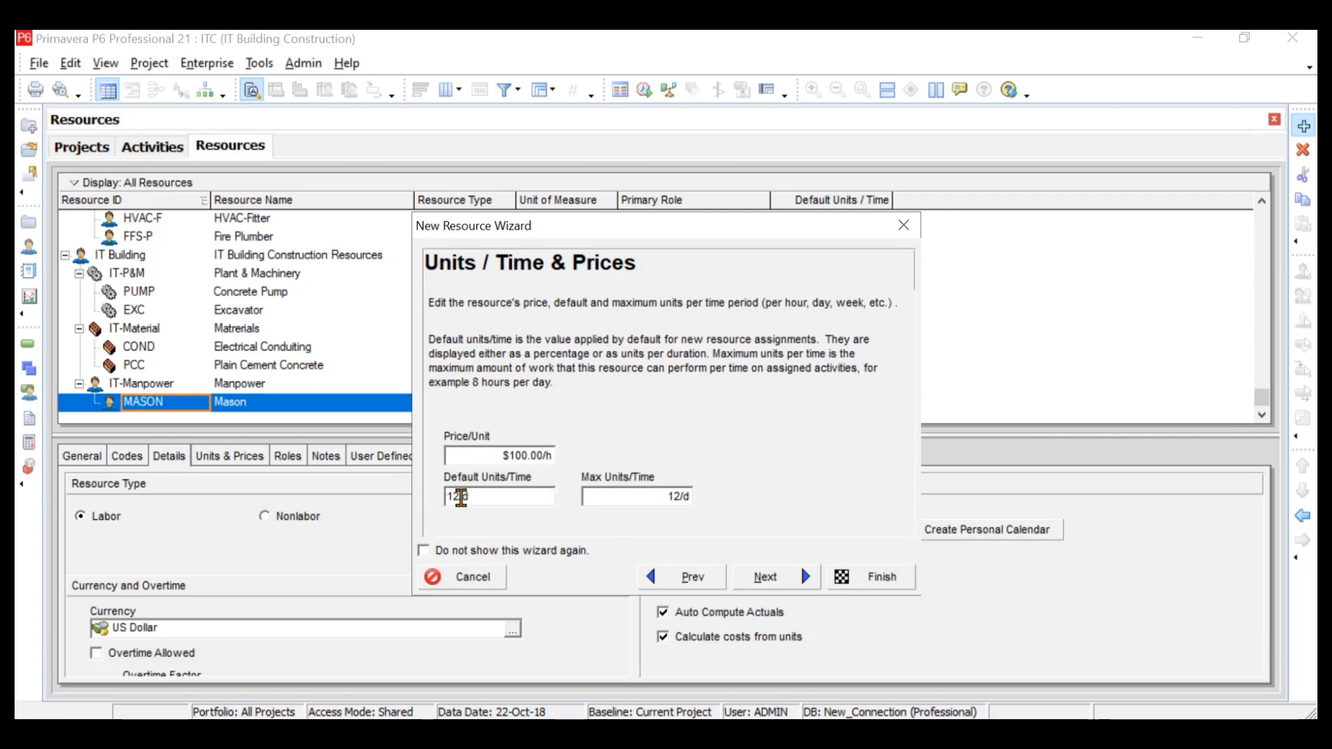
key(BackSpace)
text(0)
click(682, 496)
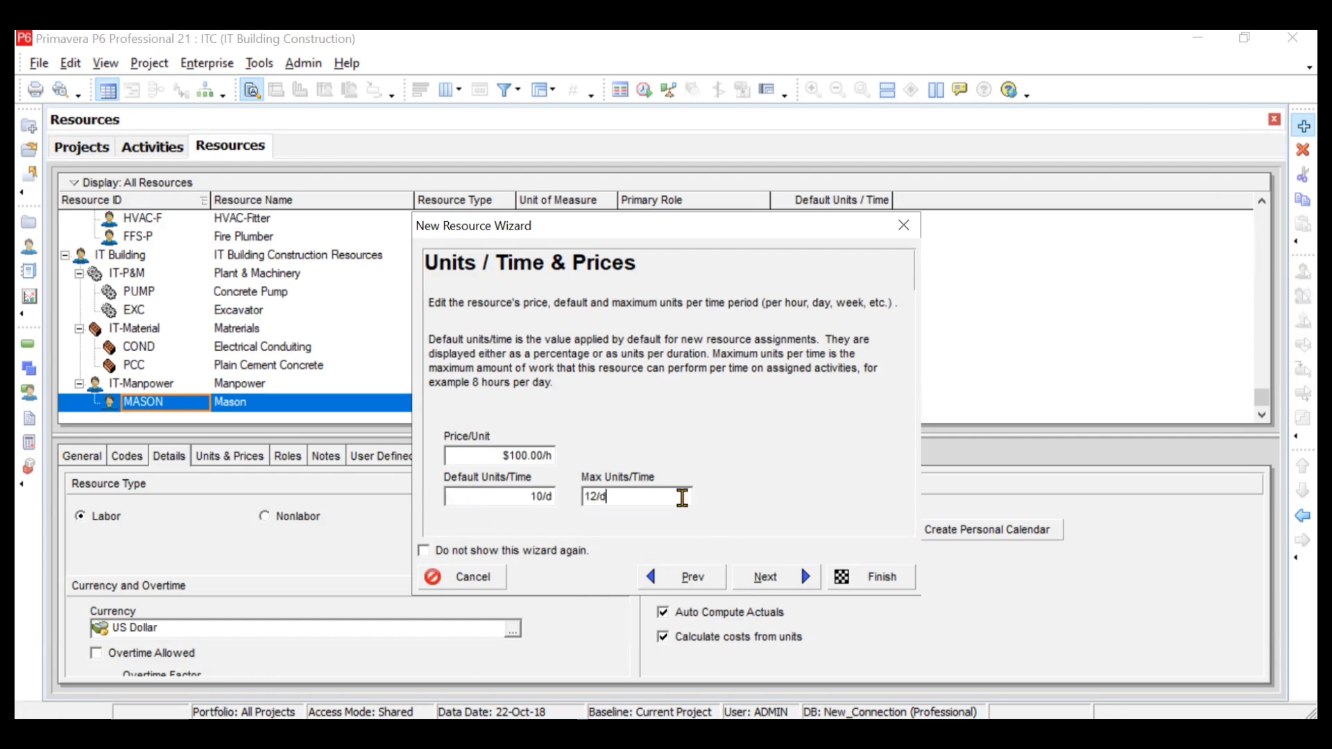
key(BackSpace)
text(0)
Skip contact details and roles, finish Mason, and start another resource beneath it.
click(796, 579)
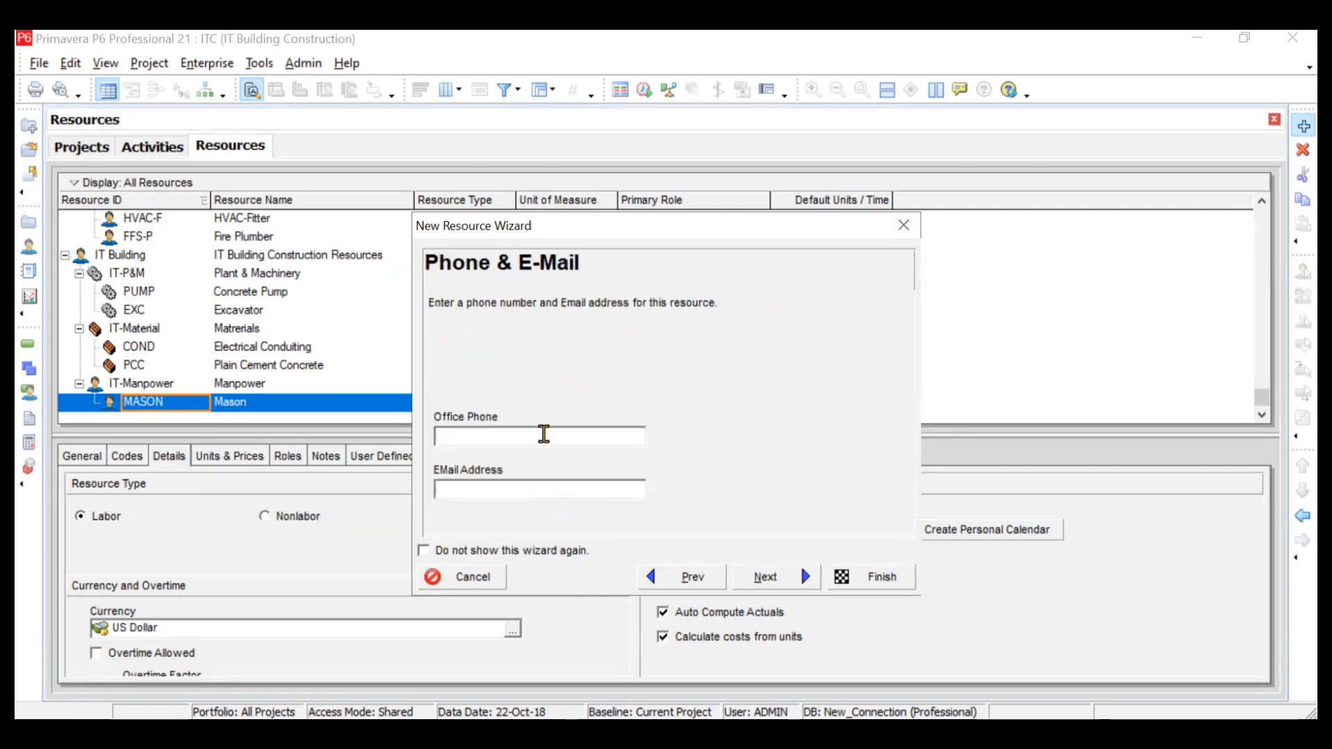
click(802, 585)
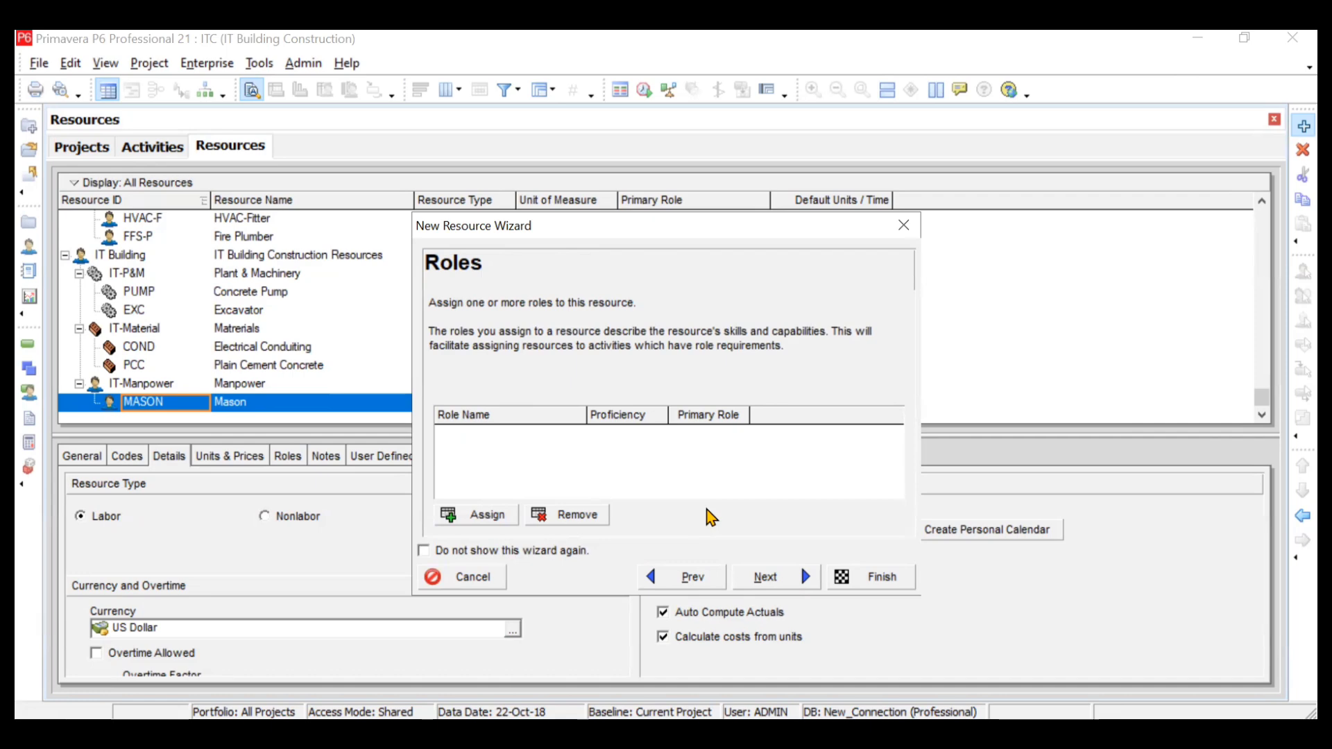
click(789, 569)
click(881, 577)
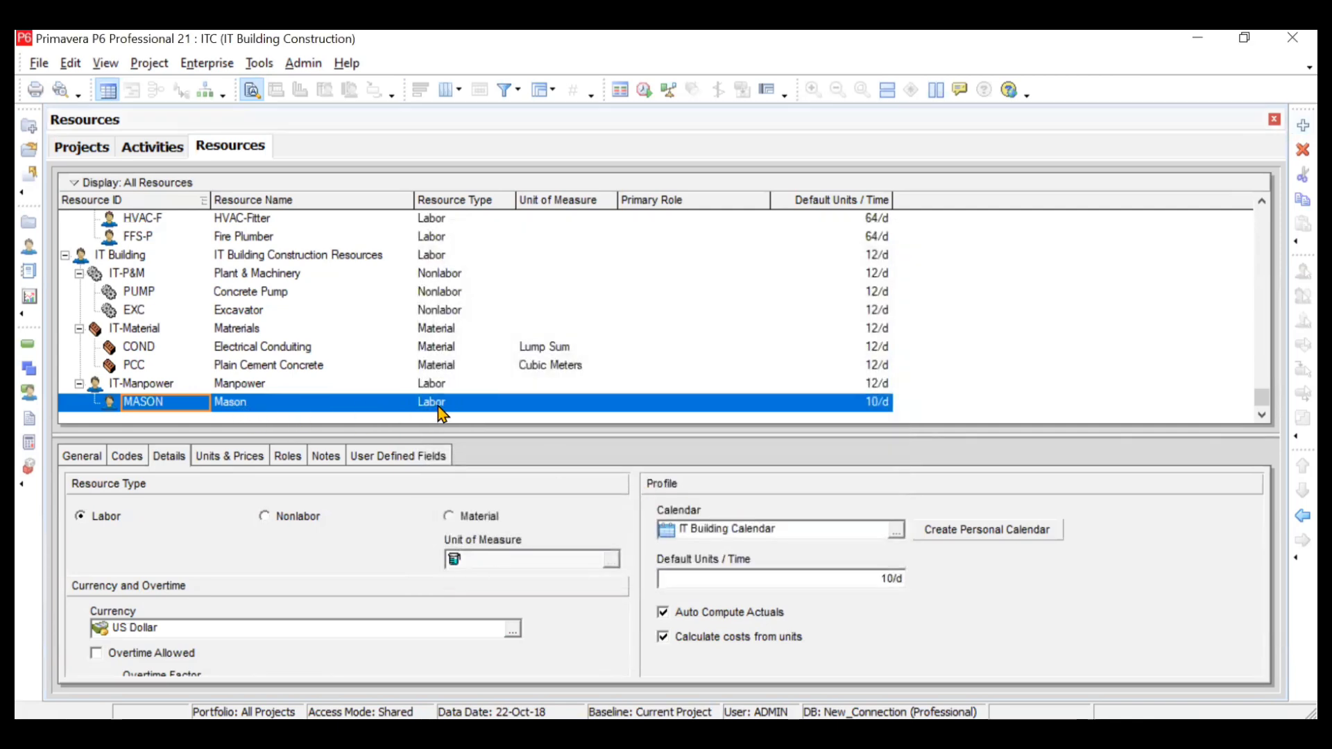
click(1289, 126)
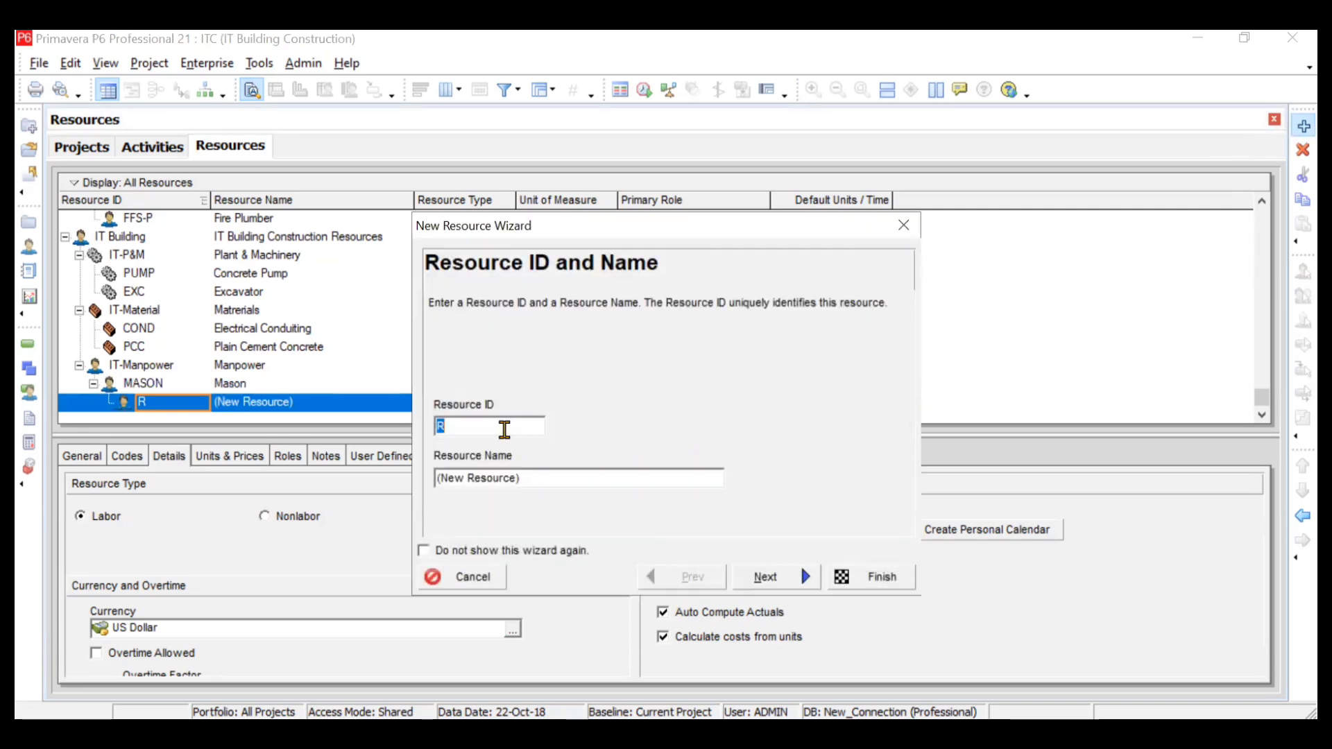
Enter the worker's ID and full name for the new Labor resource.
text(ASHISH)
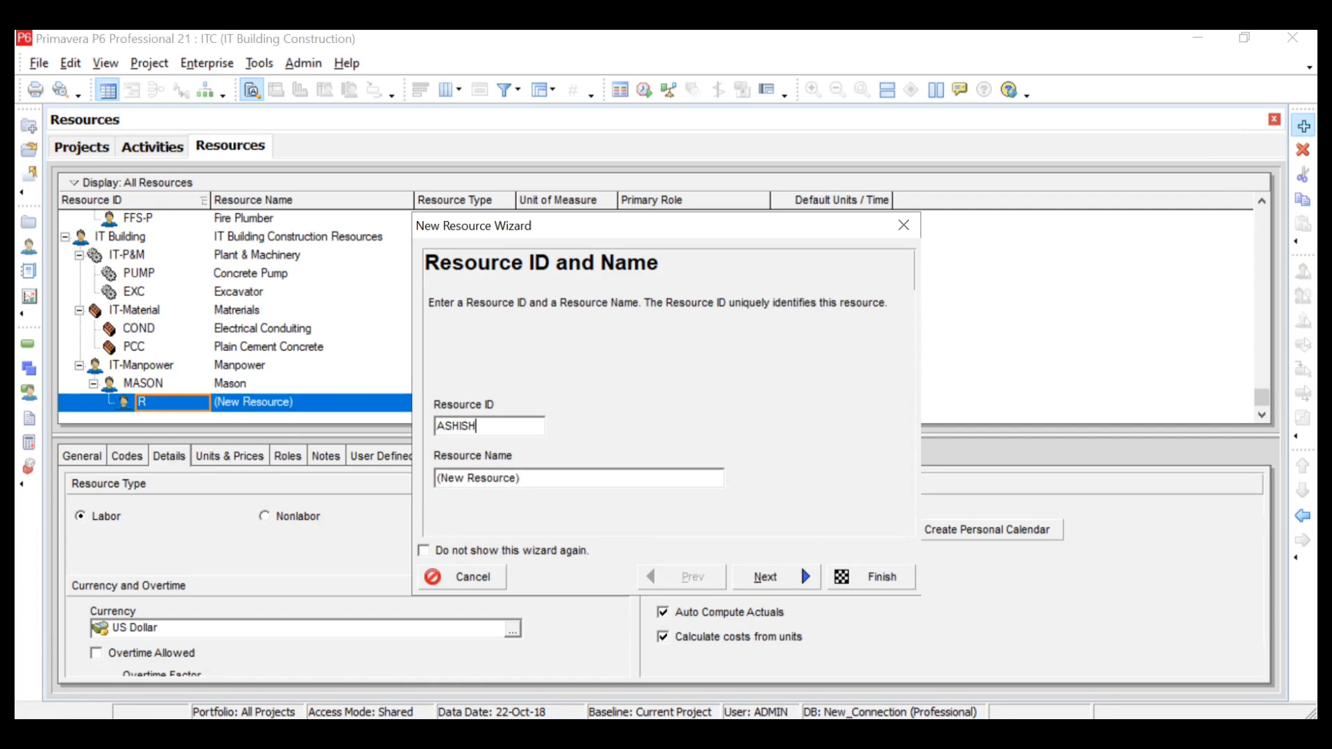
click(532, 477)
key(BackSpace)
key(BackSpace)
key(BackSpace)
key(BackSpace)
key(BackSpace)
key(BackSpace)
key(BackSpace)
key(BackSpace)
key(BackSpace)
key(BackSpace)
key(BackSpace)
key(BackSpace)
key(BackSpace)
key(BackSpace)
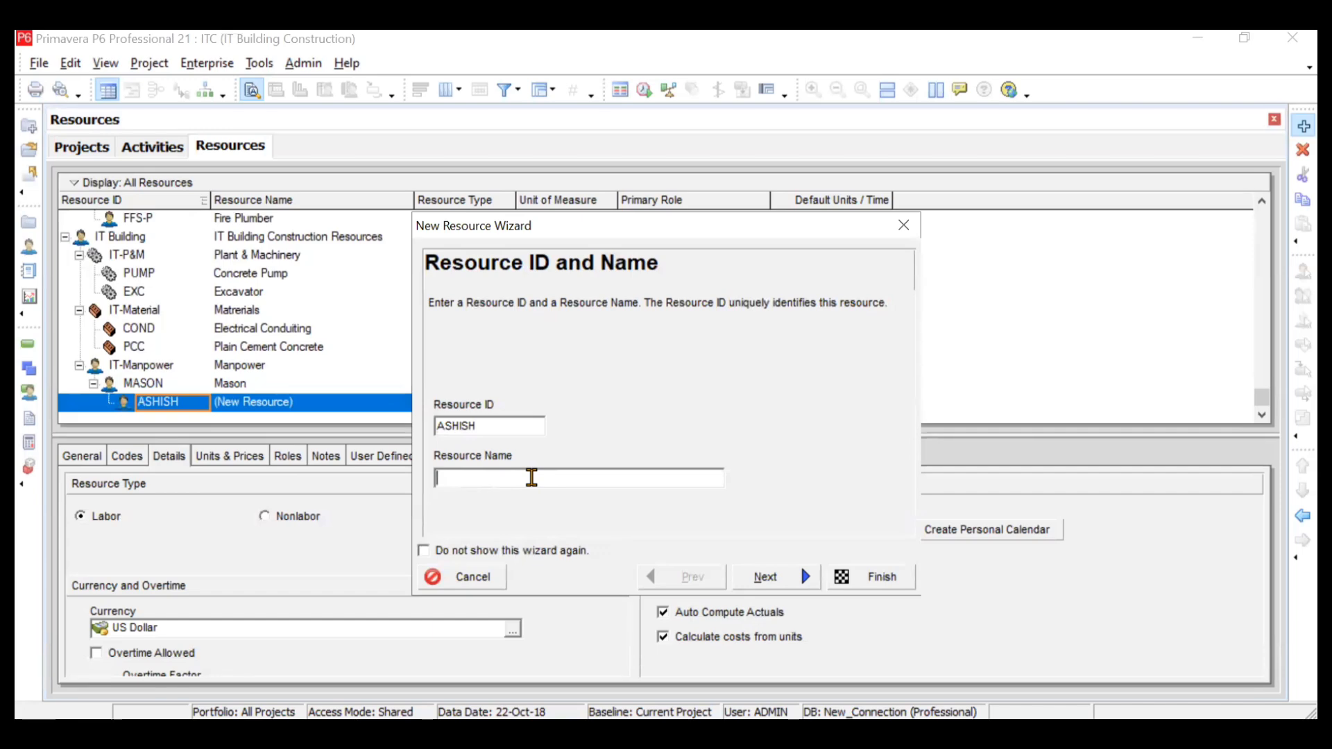
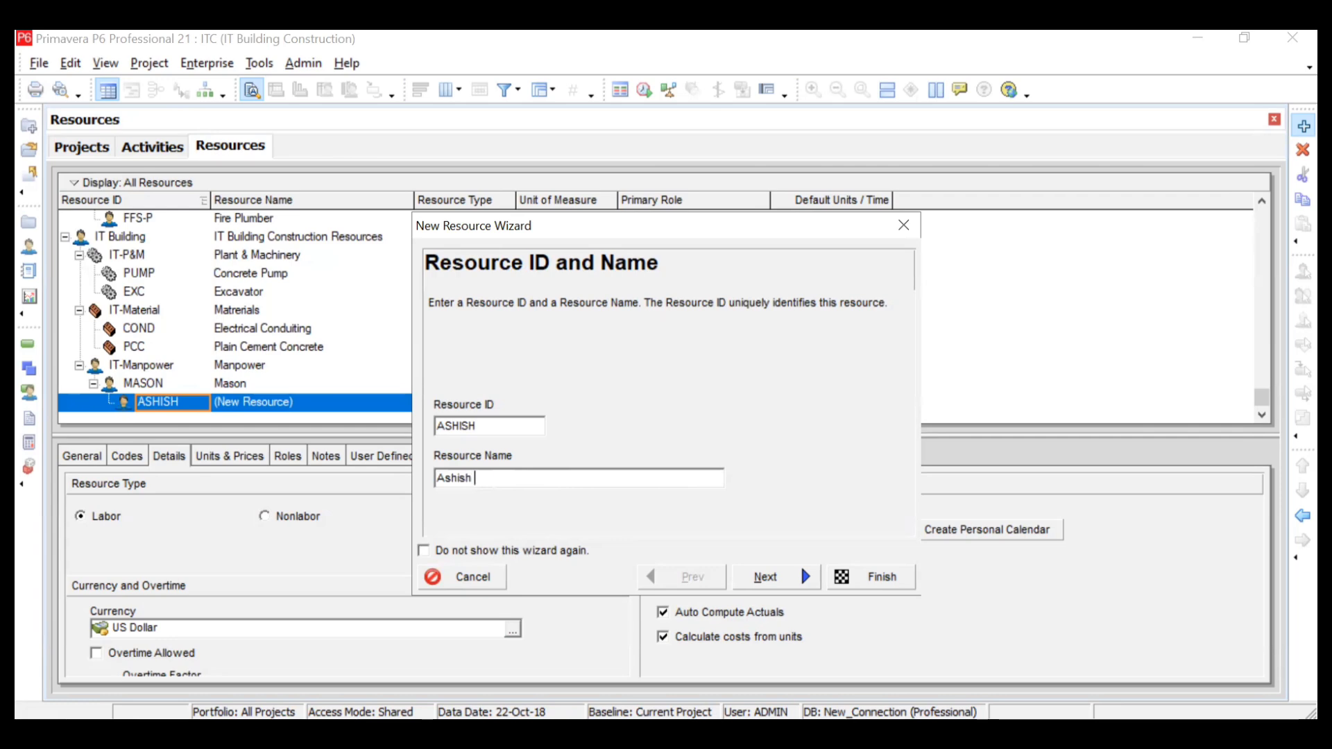
click(778, 577)
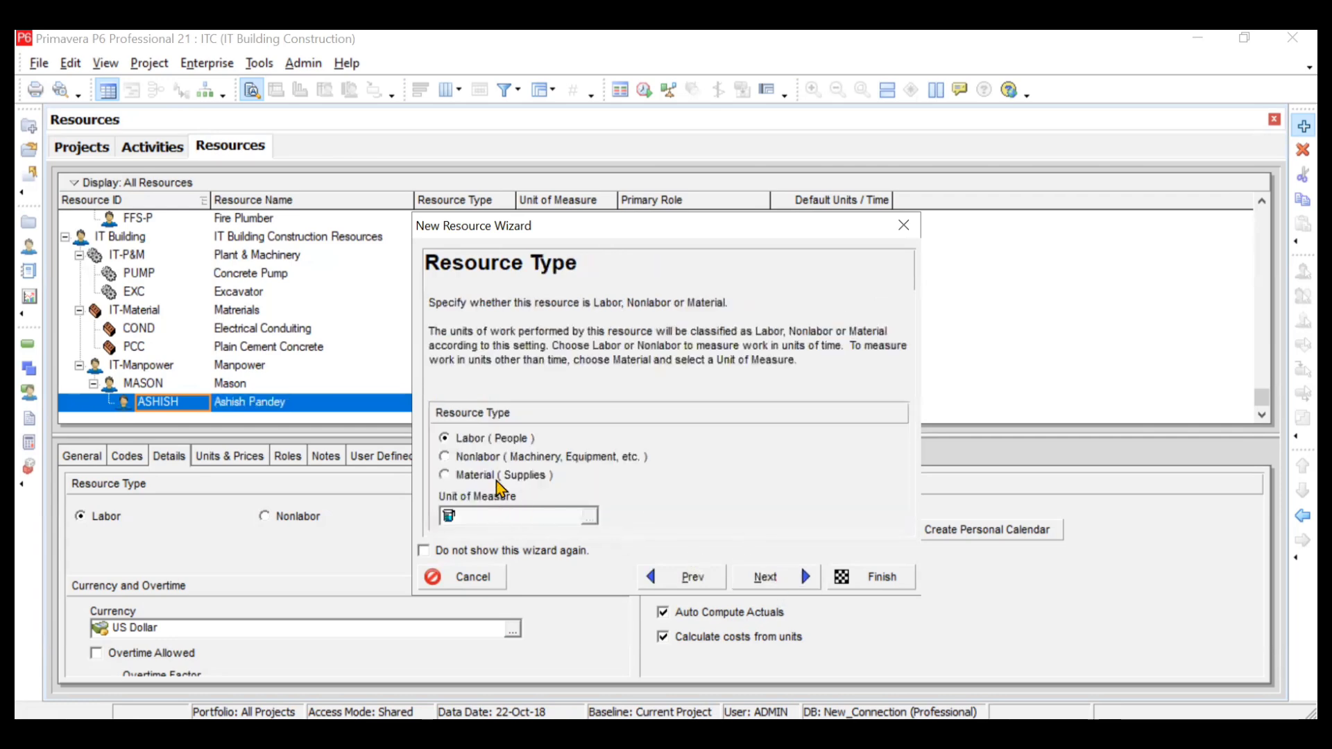
click(763, 578)
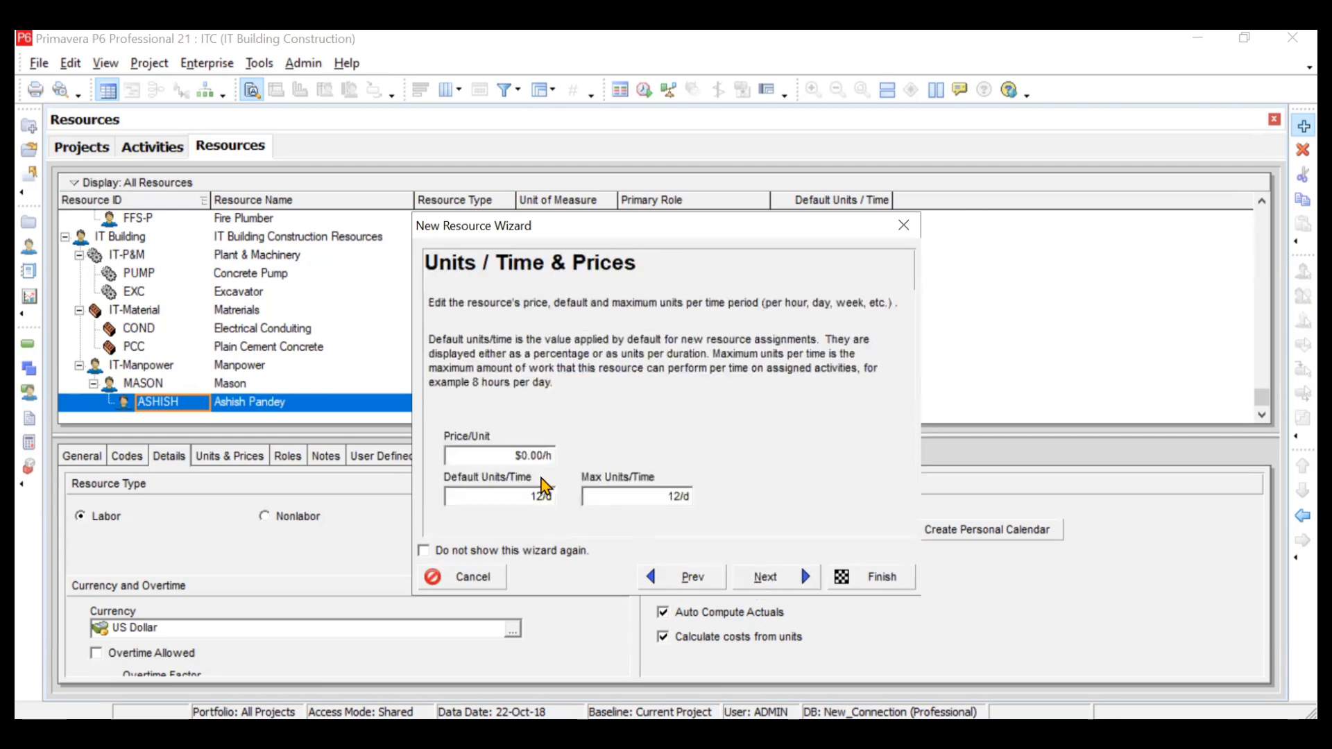
Set the worker's price to $300/h with default and maximum units of 10/d.
click(541, 456)
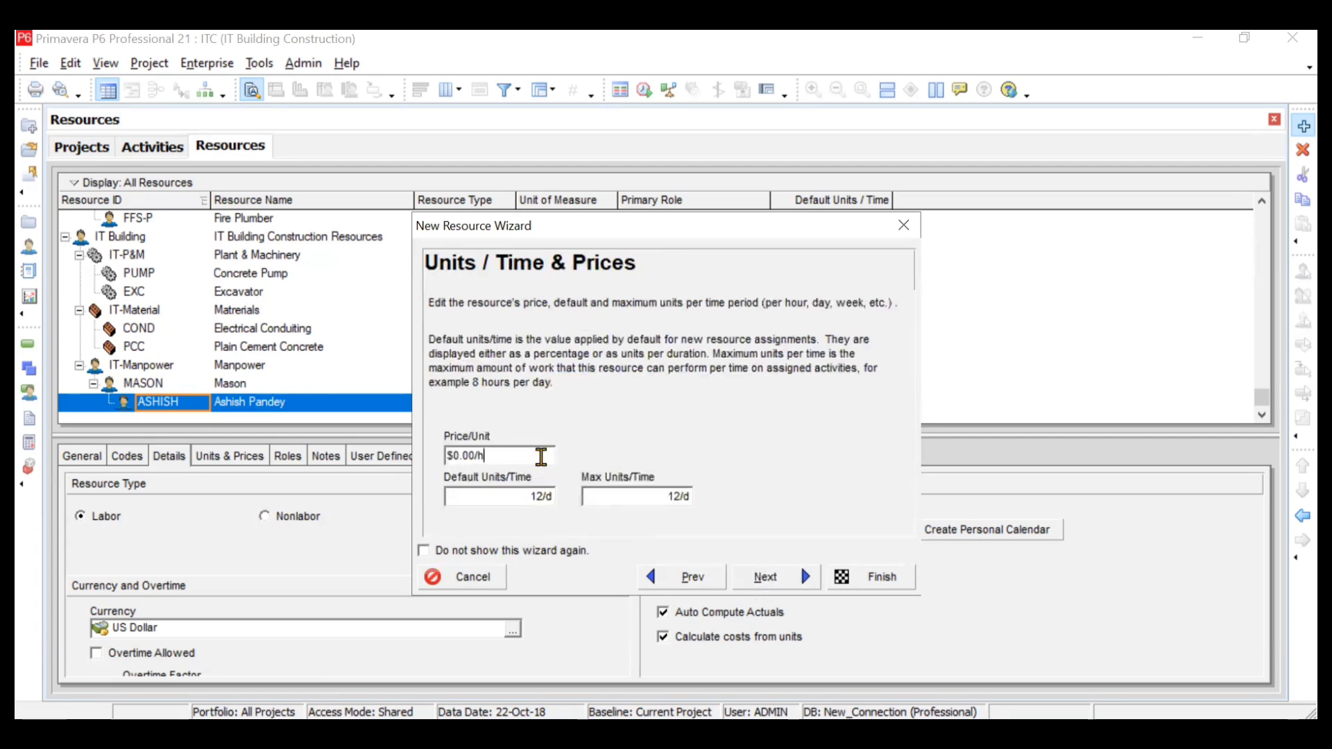
key(Left)
key(Left)
key(BackSpace)
key(BackSpace)
key(BackSpace)
key(BackSpace)
text(300)
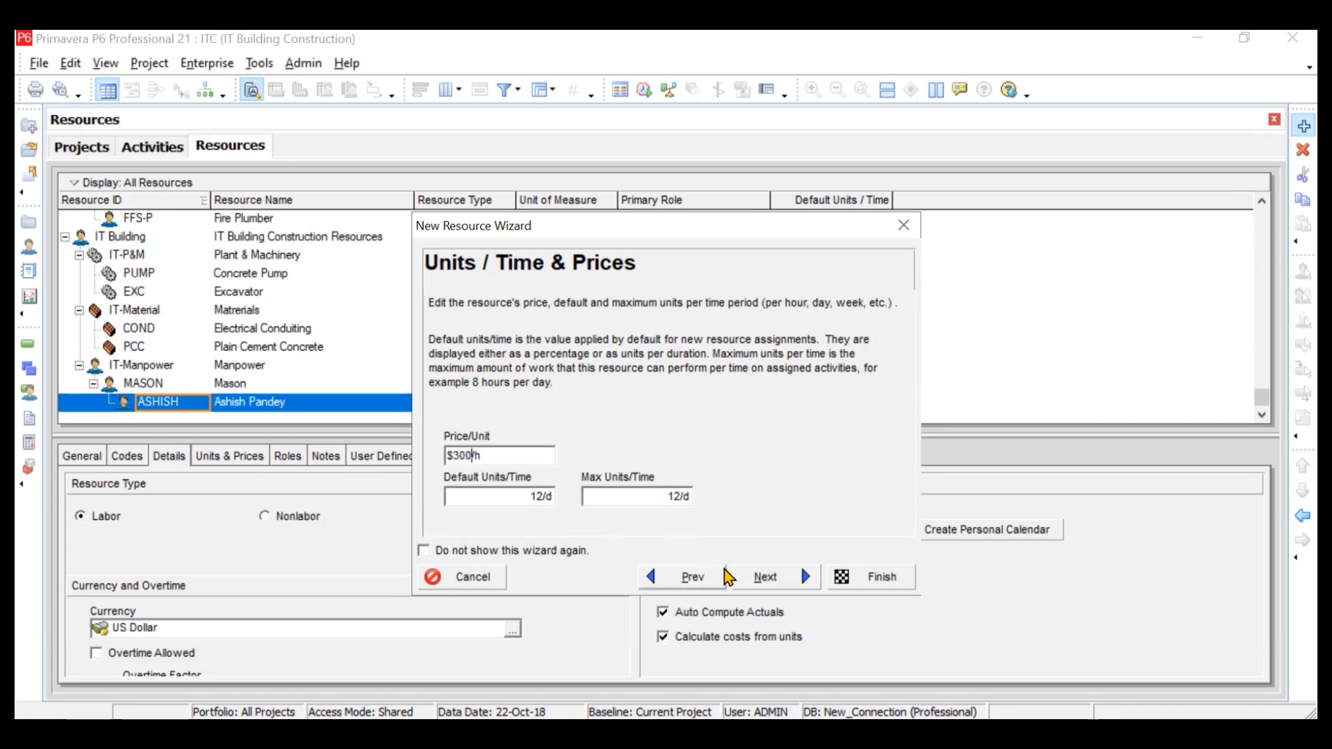
click(544, 496)
key(Left)
key(Left)
key(BackSpace)
key(BackSpace)
text(10)
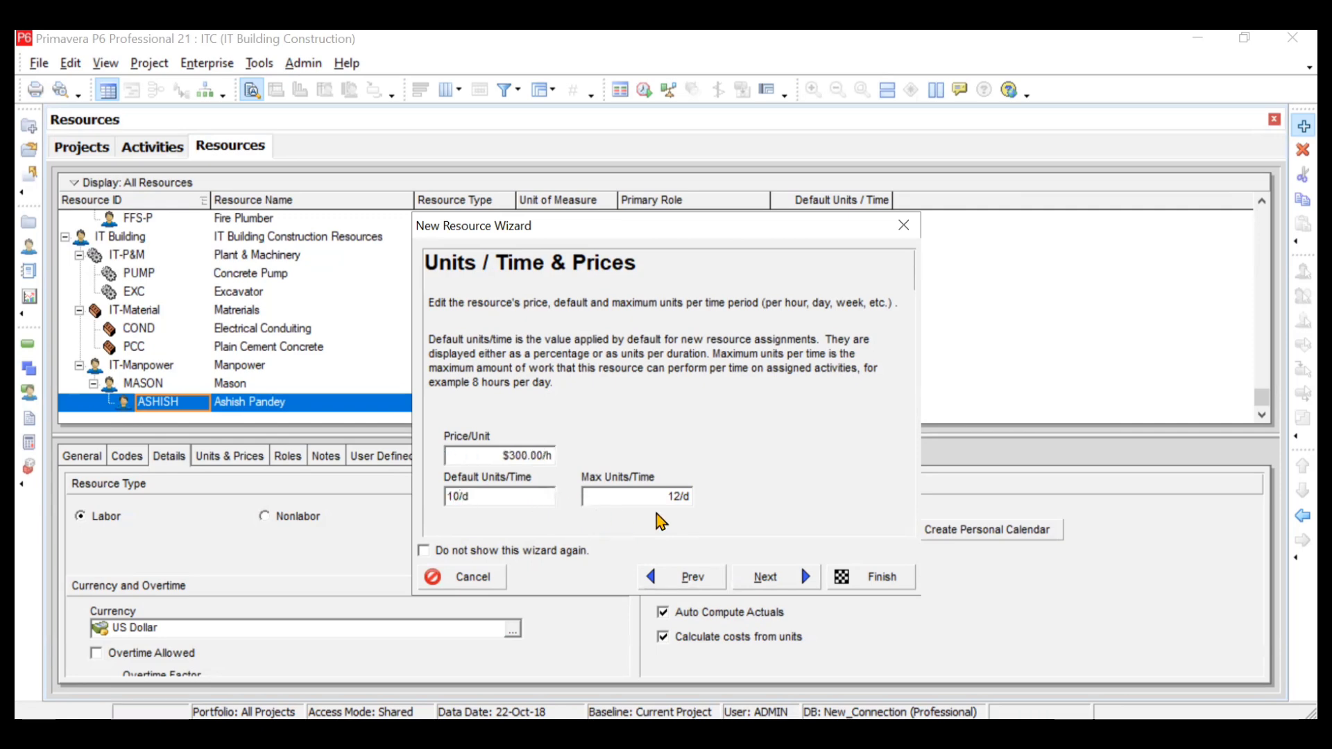
click(681, 498)
key(Left)
key(Left)
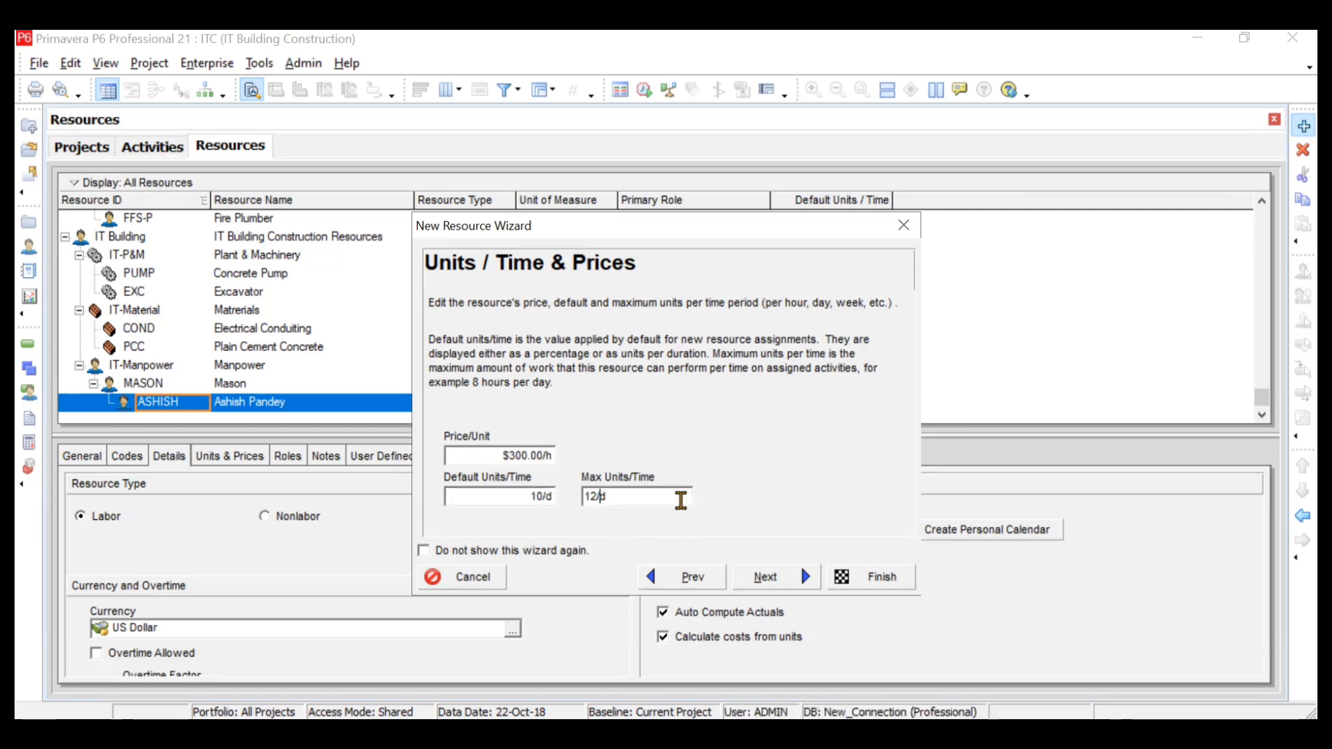
key(BackSpace)
text(0)
Skip the phone, e-mail and roles pages and finish the wizard.
click(790, 580)
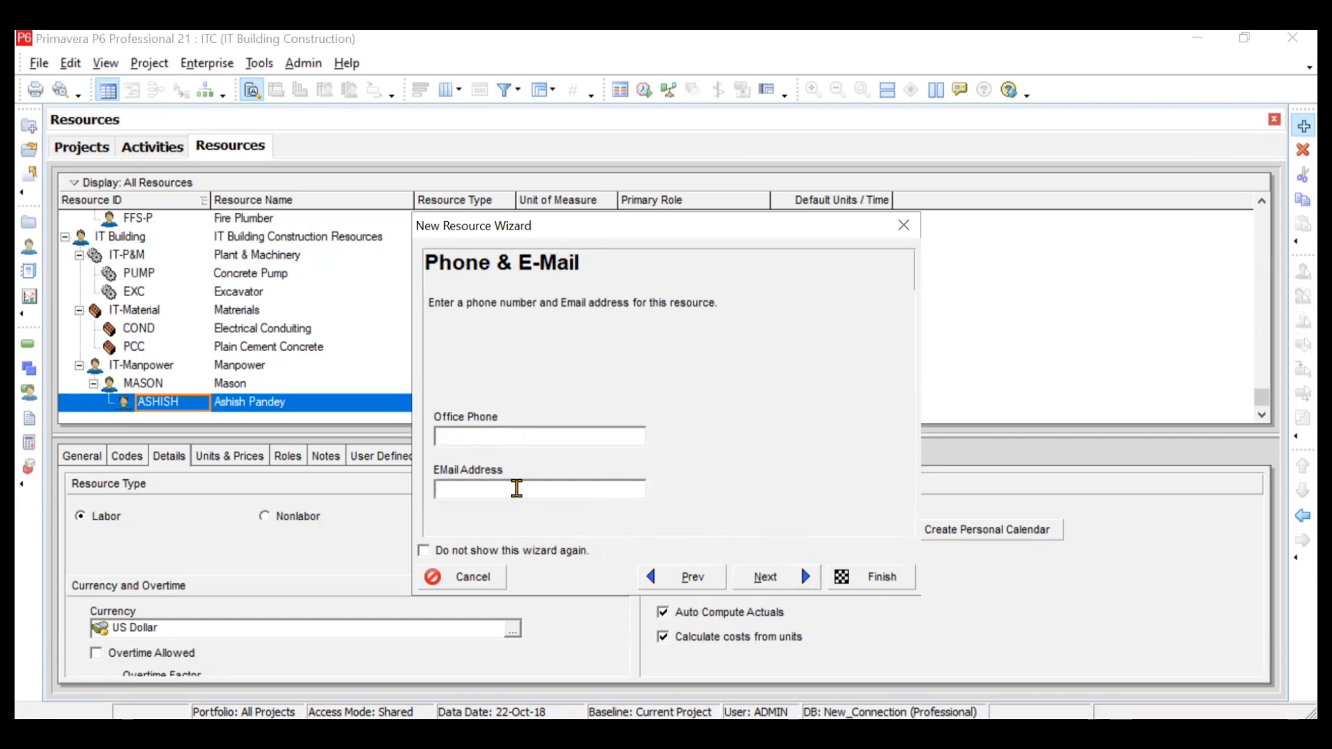
click(520, 492)
click(776, 579)
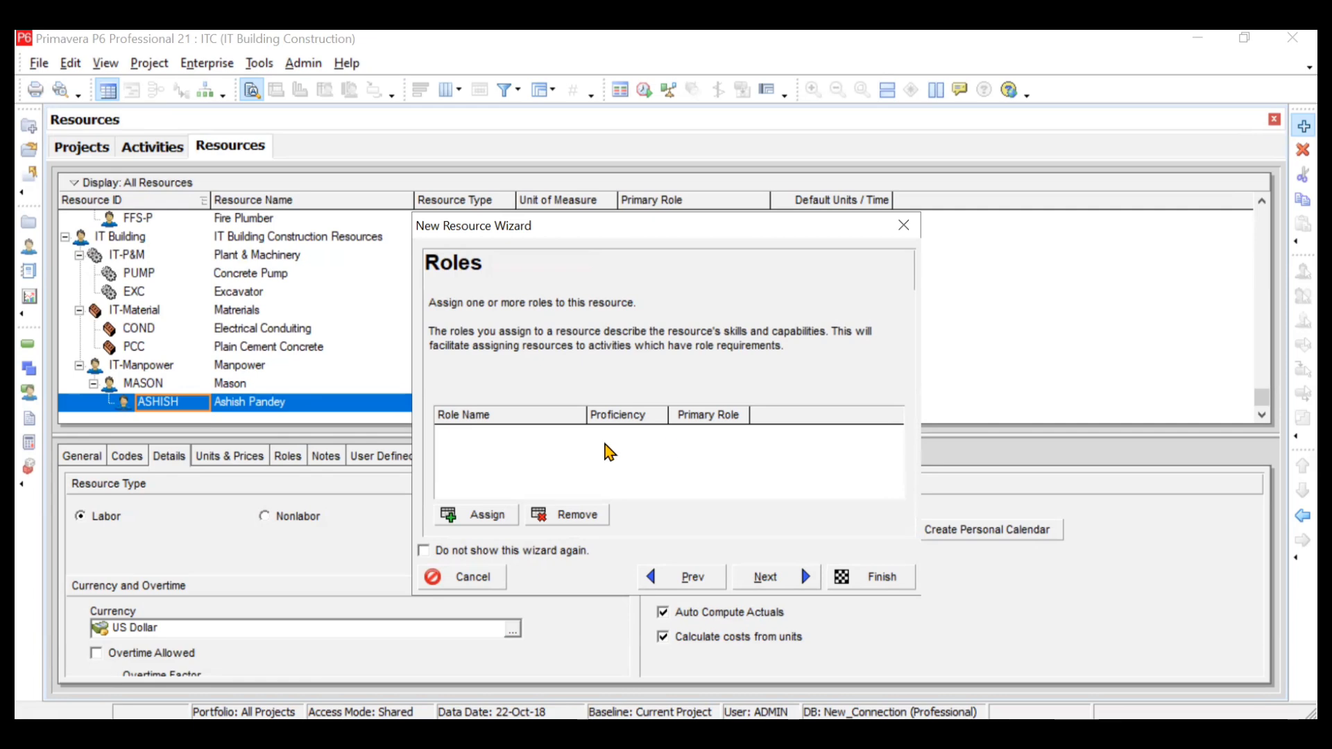
click(868, 578)
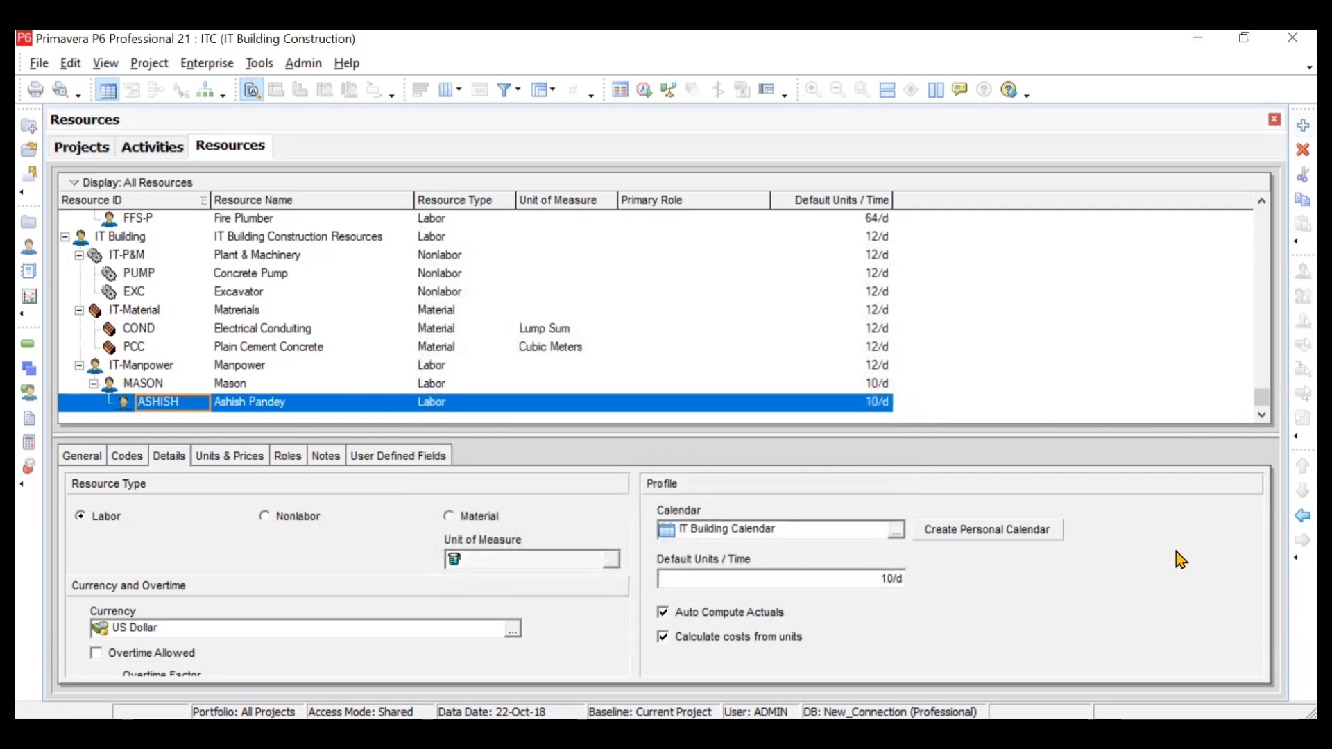
Outdent the worker's resource from under MASON, then create role CM 'Construction Manager'.
click(1291, 517)
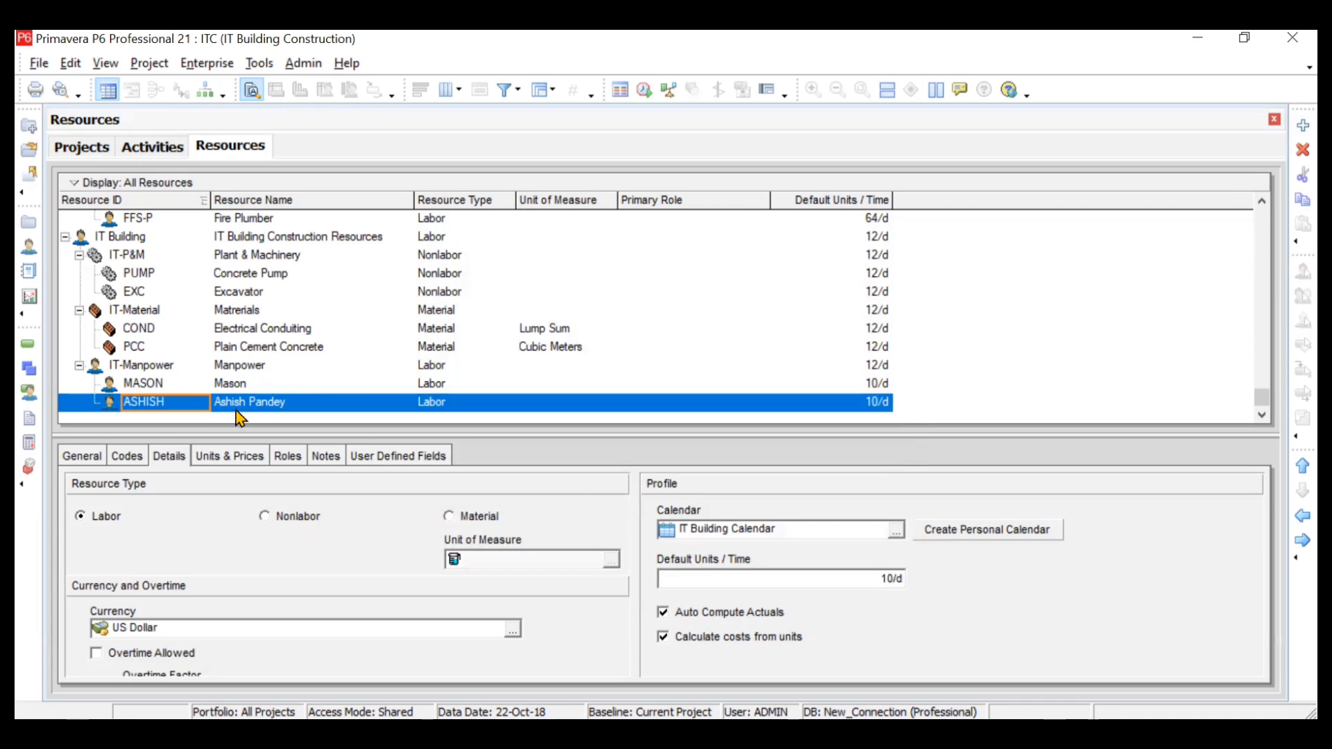
click(190, 69)
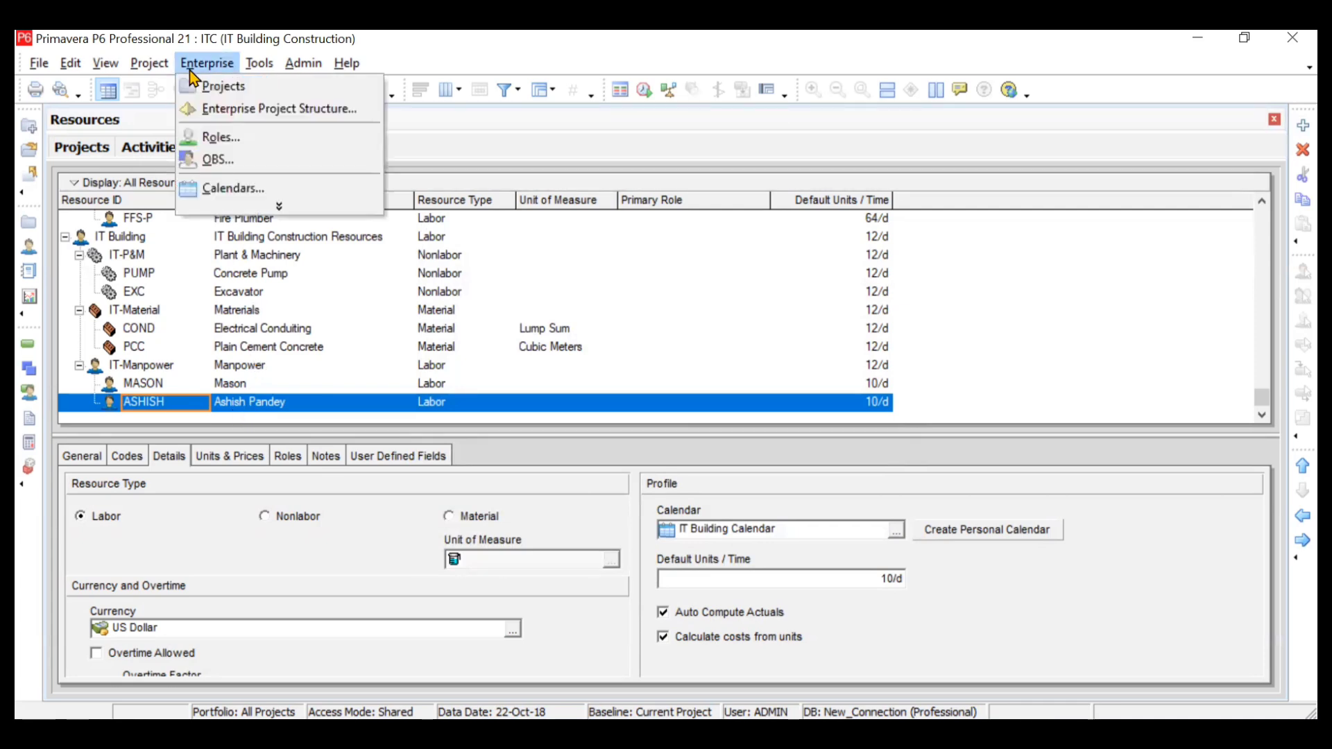
click(238, 140)
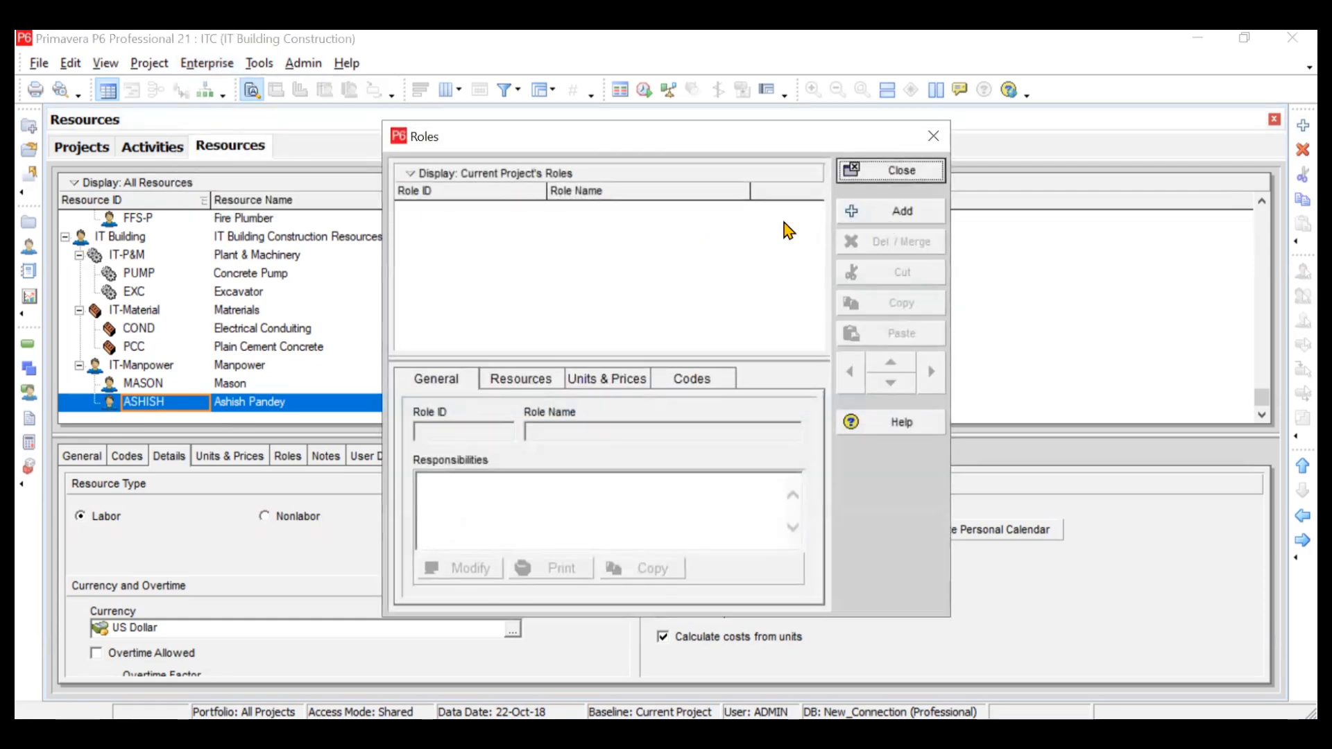
click(885, 212)
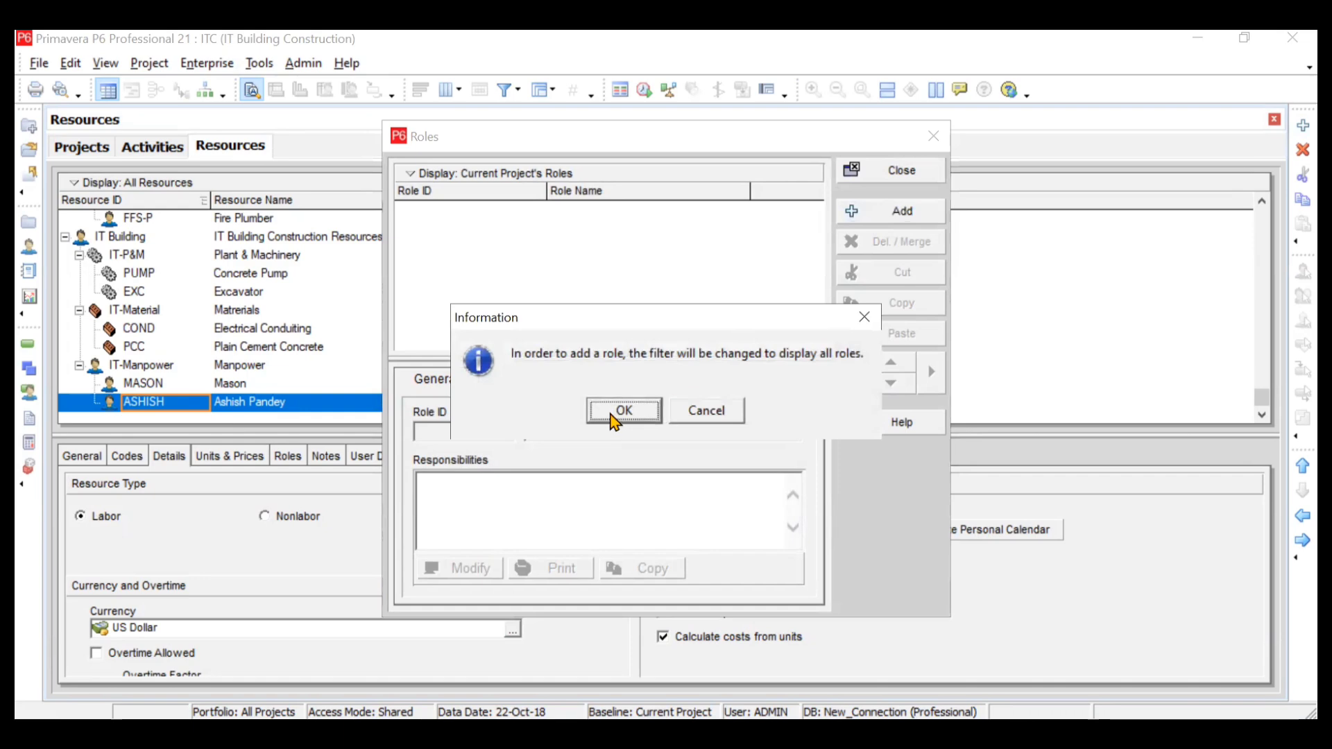
click(615, 416)
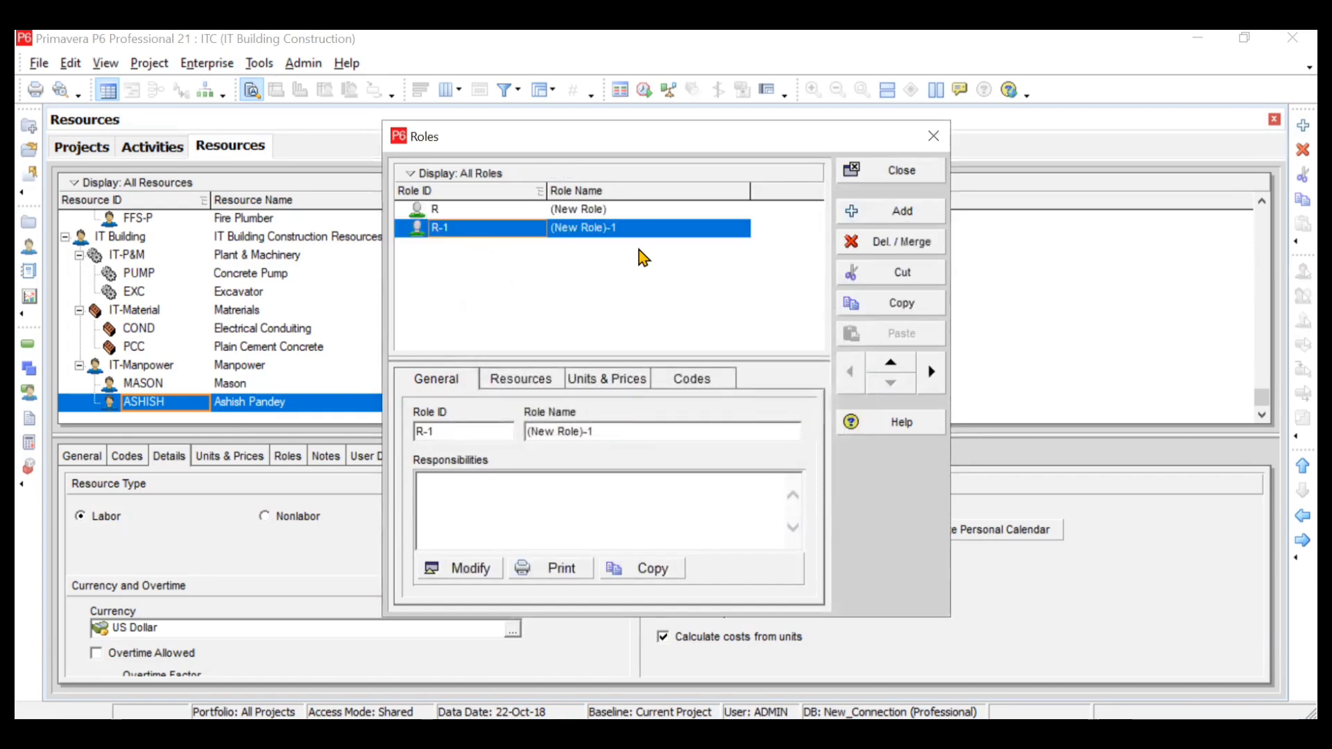
click(470, 234)
text(CM)
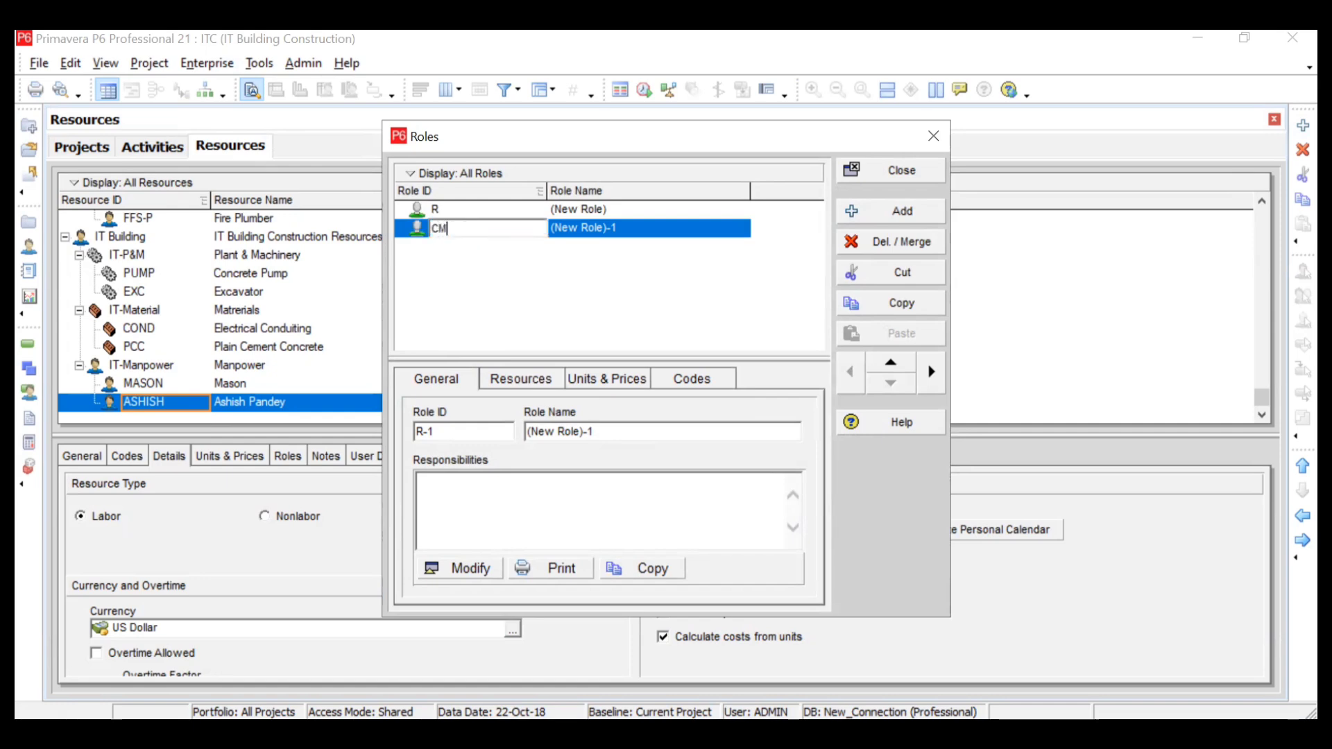
click(616, 231)
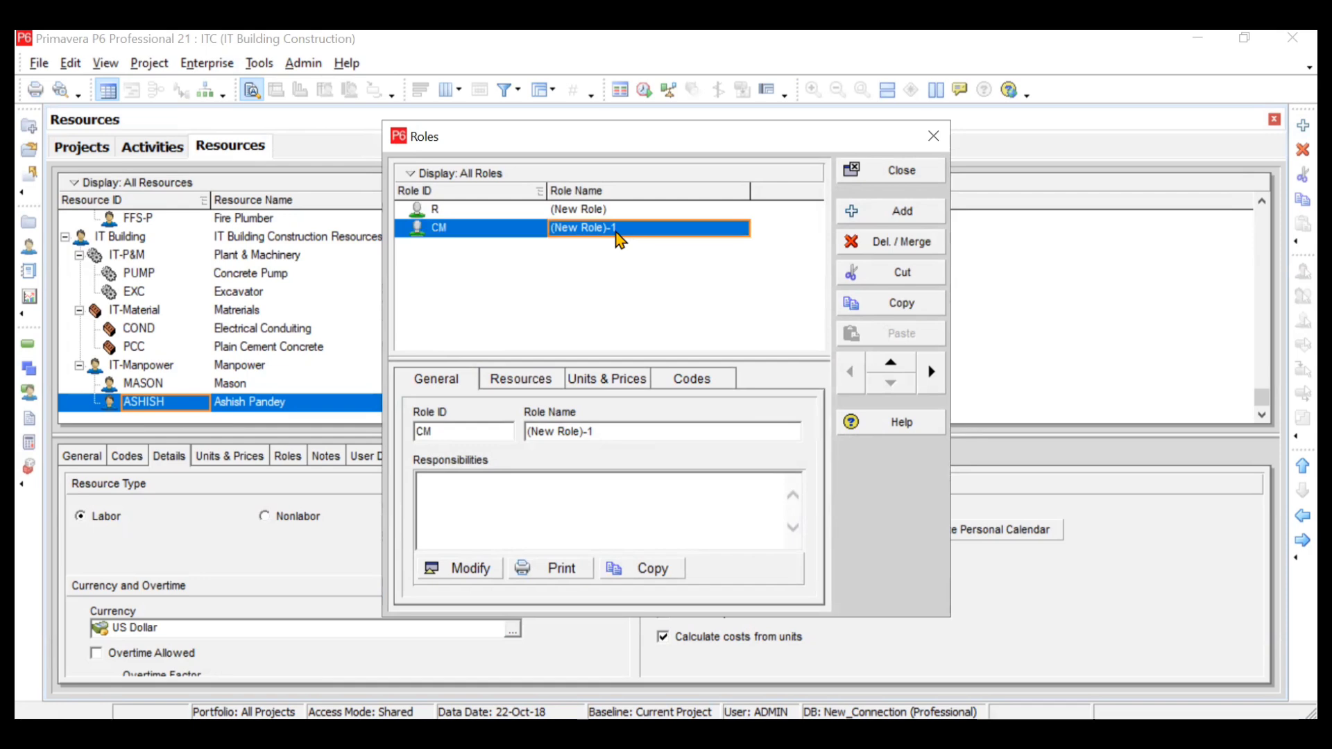
text(Cons)
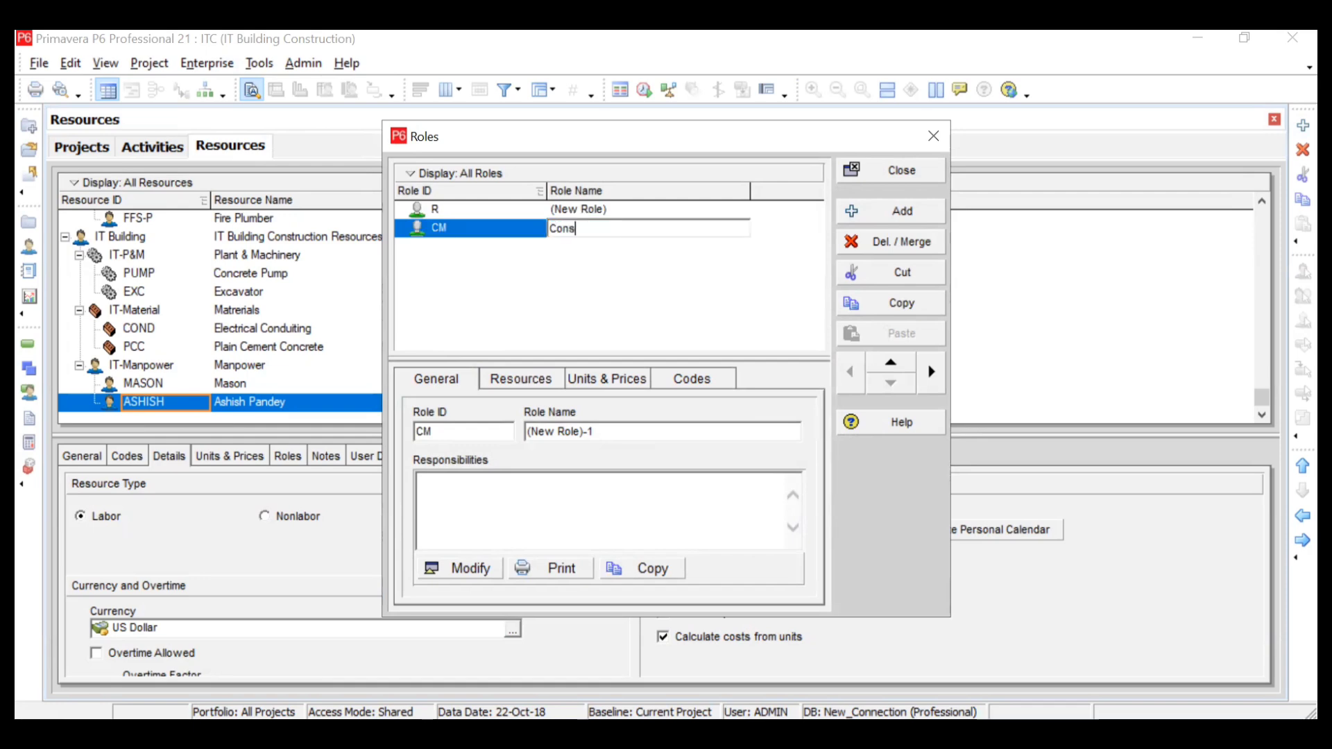
text(truction Manager)
key(Return)
Create role PM 'Planning Manager' and close the Roles dictionary.
click(868, 216)
click(461, 251)
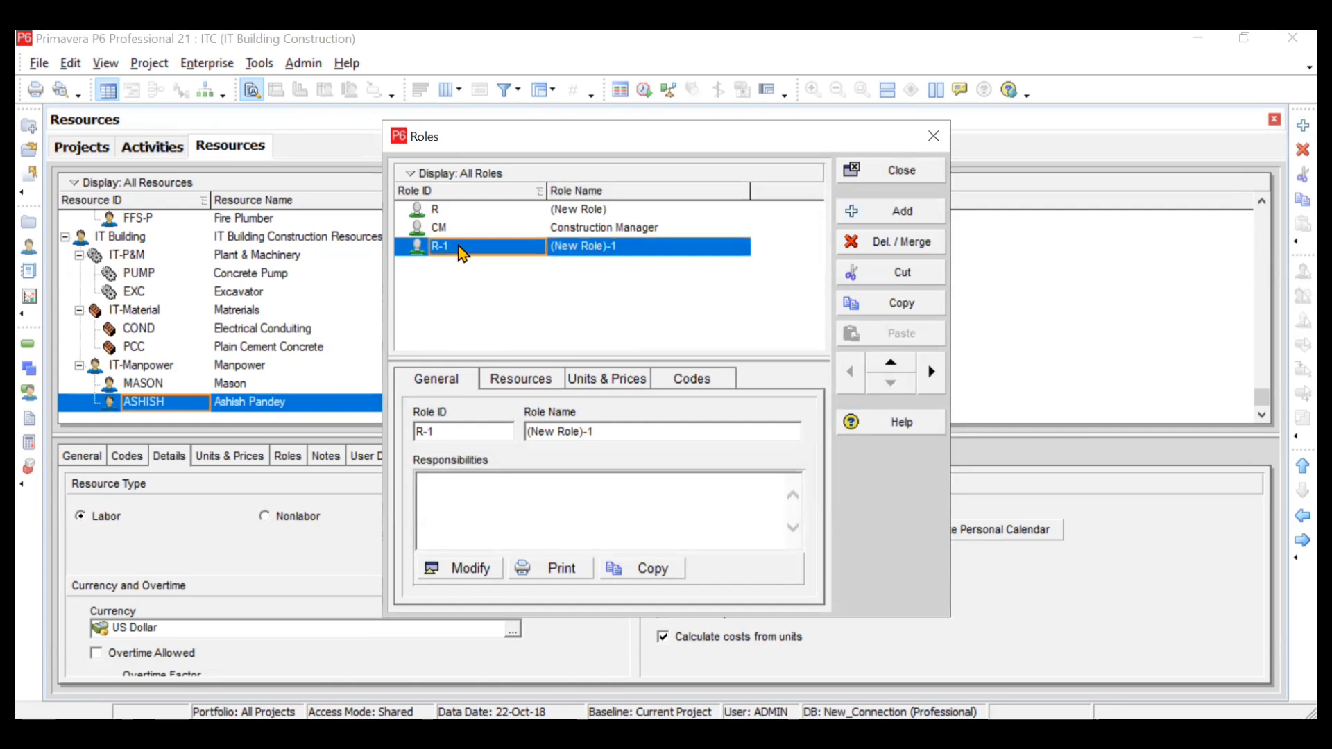
click(462, 250)
text(e)
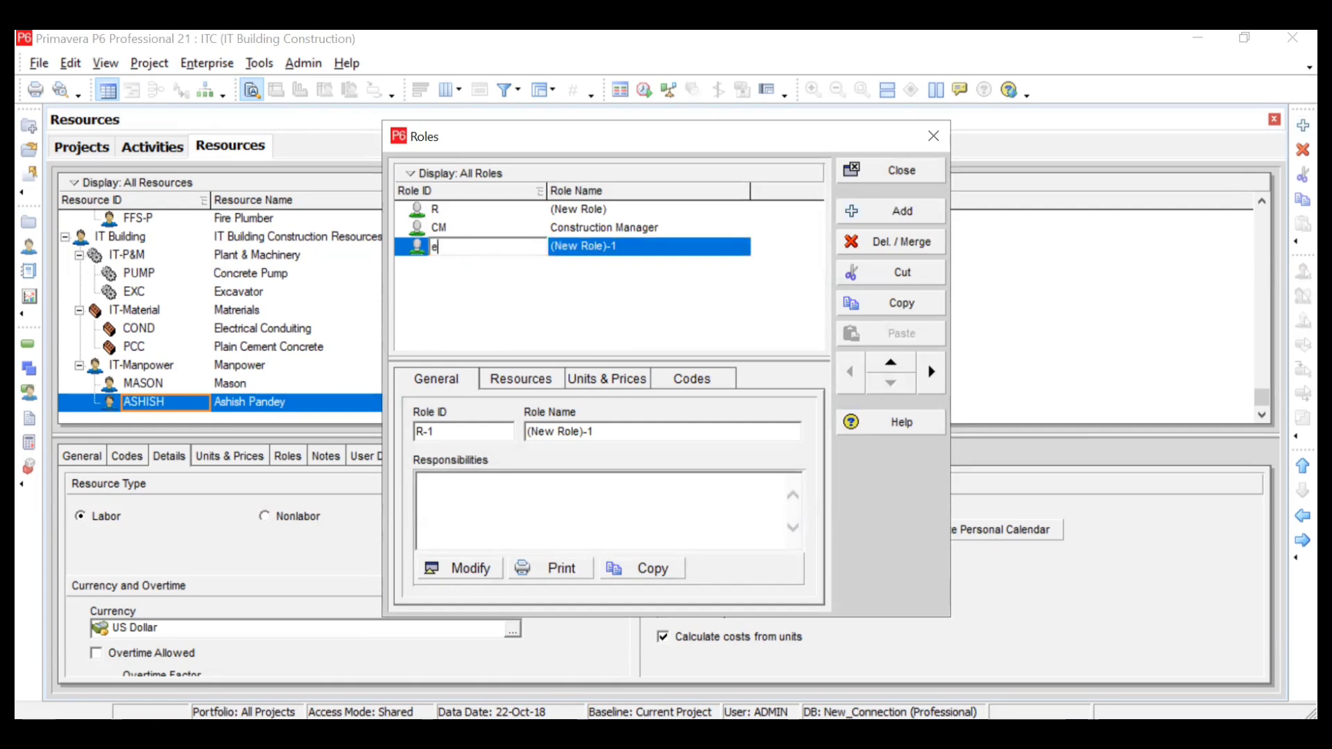
key(BackSpace)
text(PM)
click(631, 254)
text(Plan)
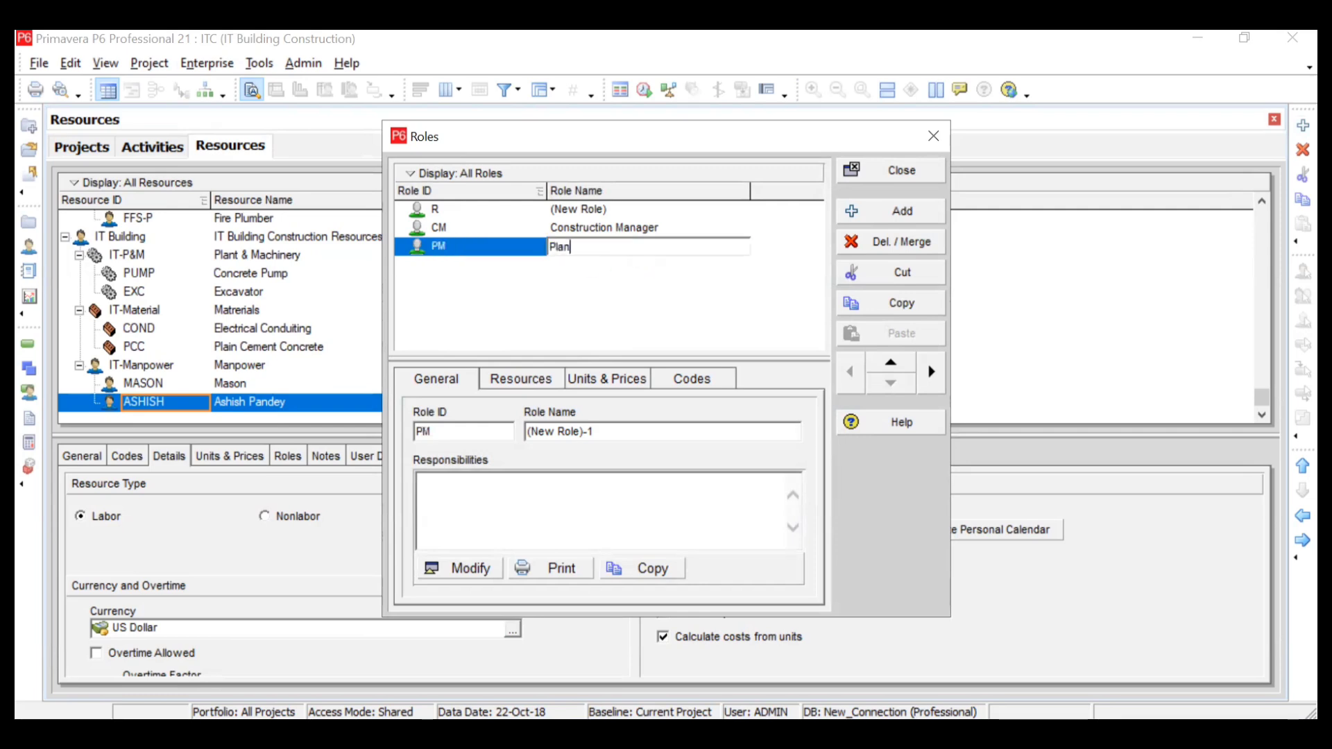
text(ning Manager)
click(530, 297)
click(902, 172)
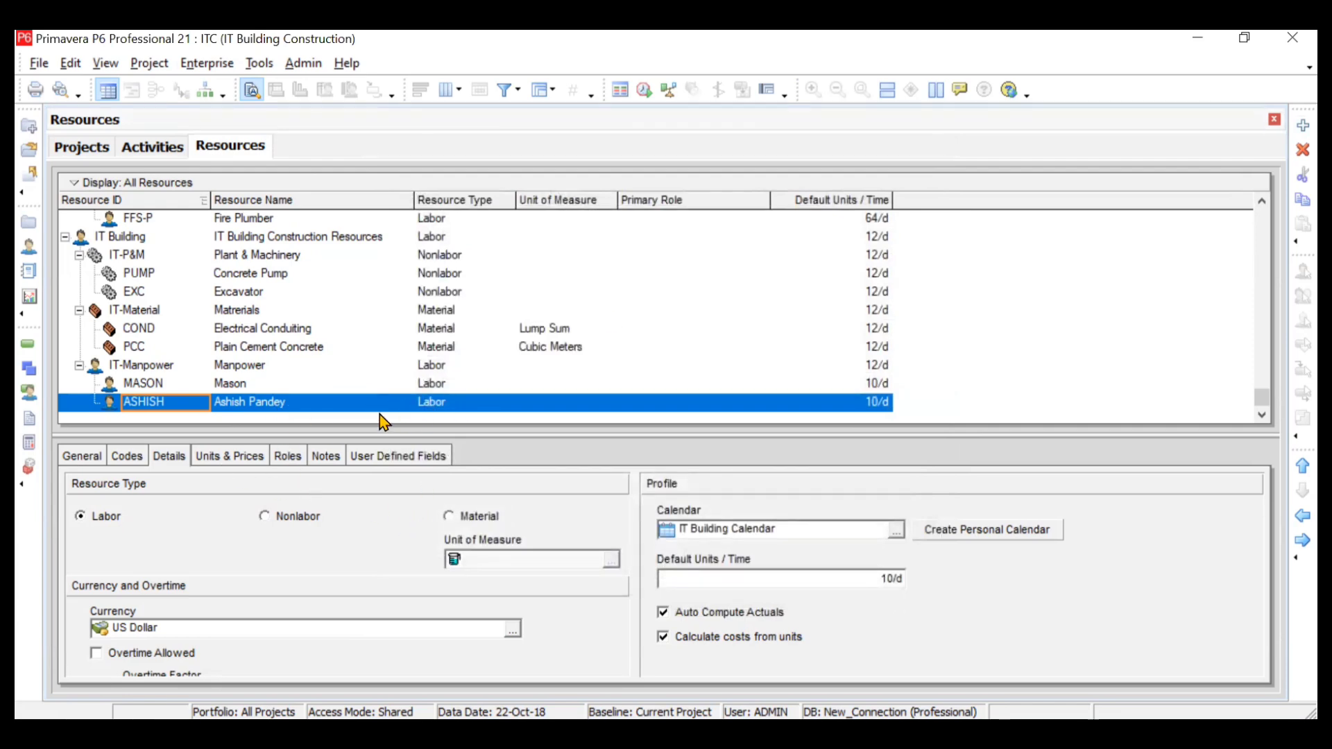
Assign CM Construction Manager as the worker's primary role, then select MASON.
click(287, 457)
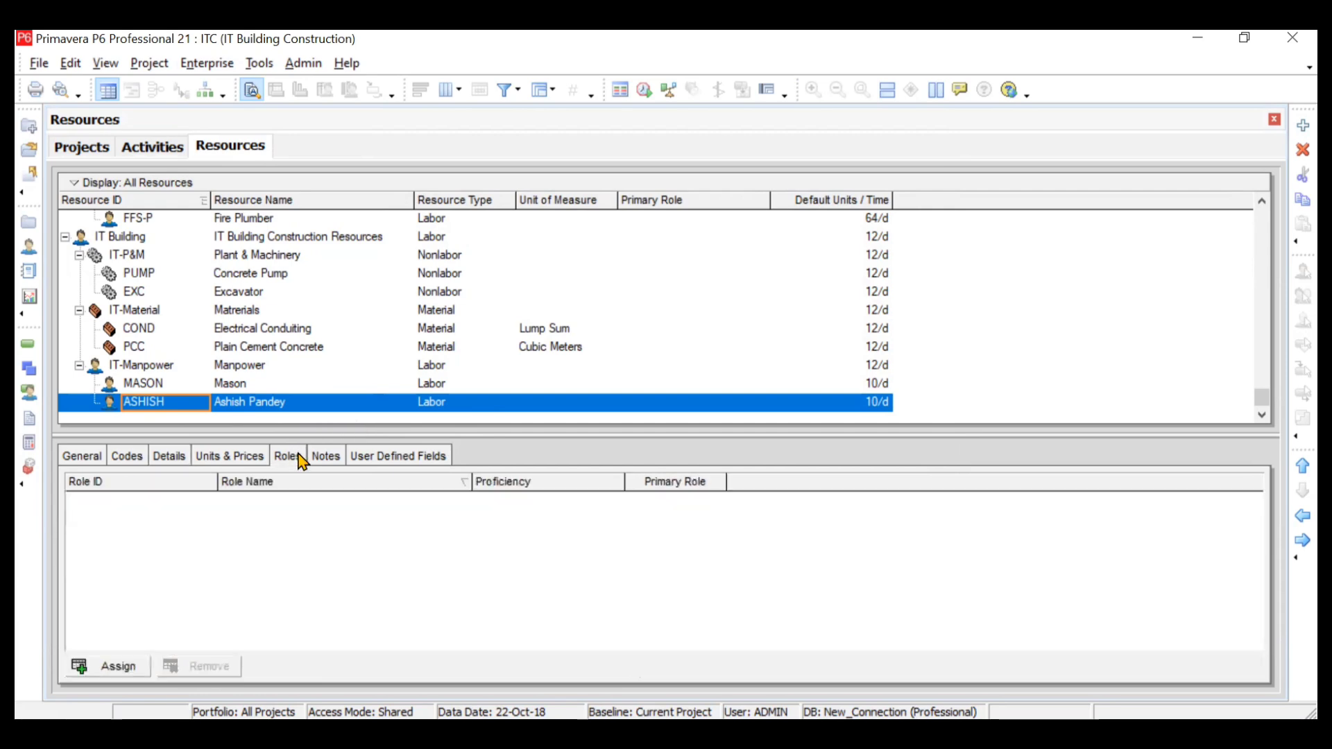
click(116, 670)
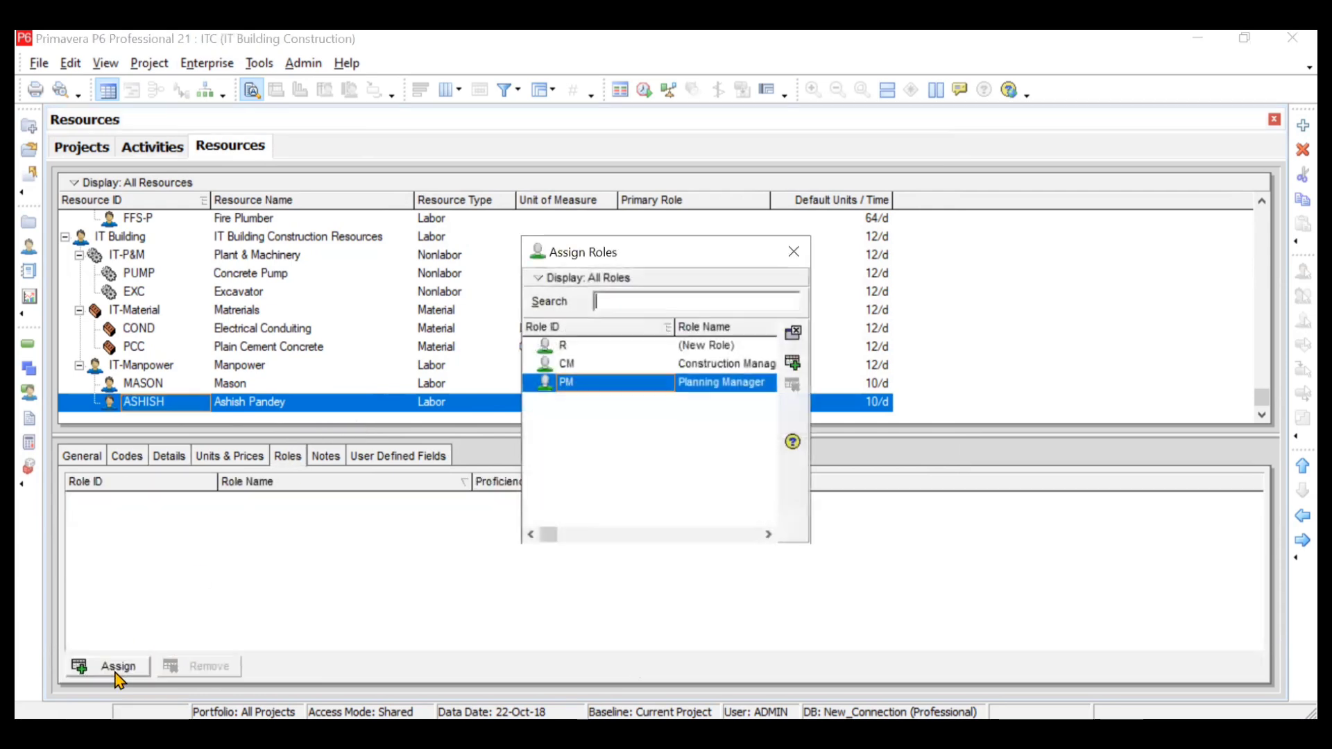
click(641, 365)
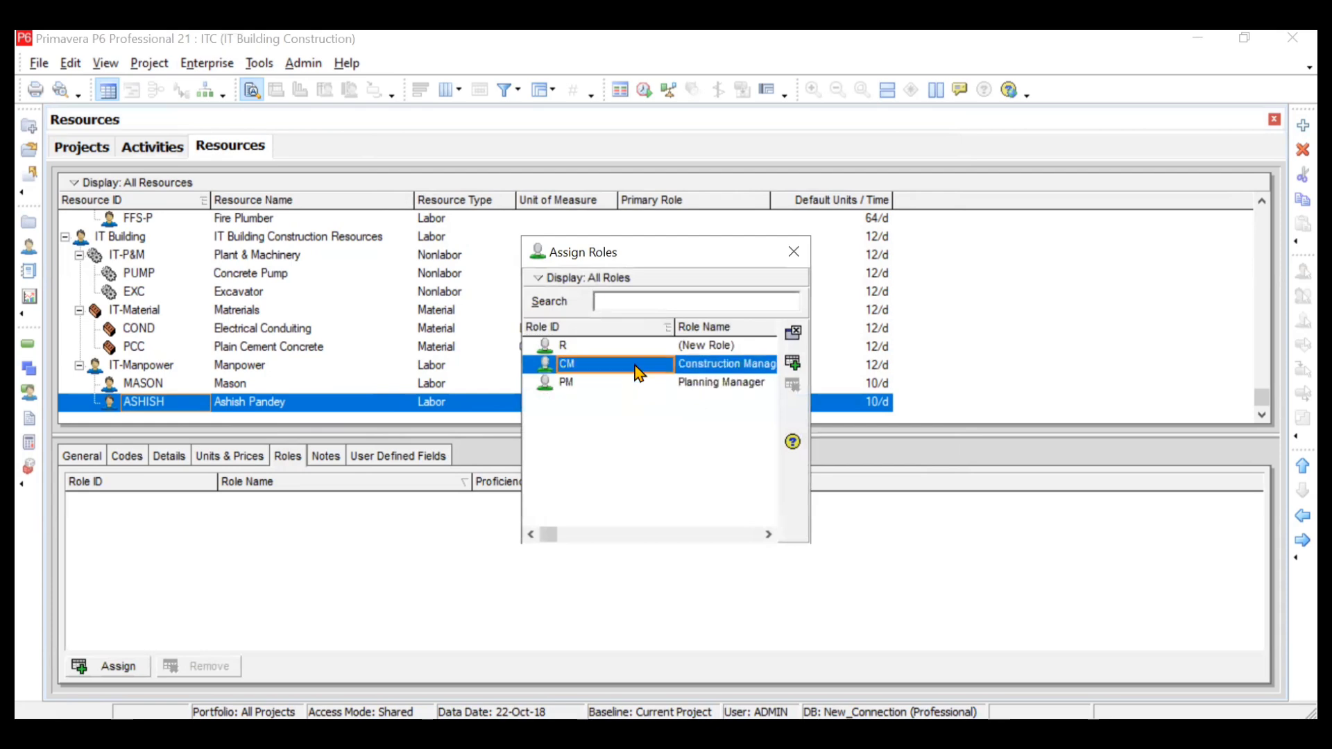
click(790, 363)
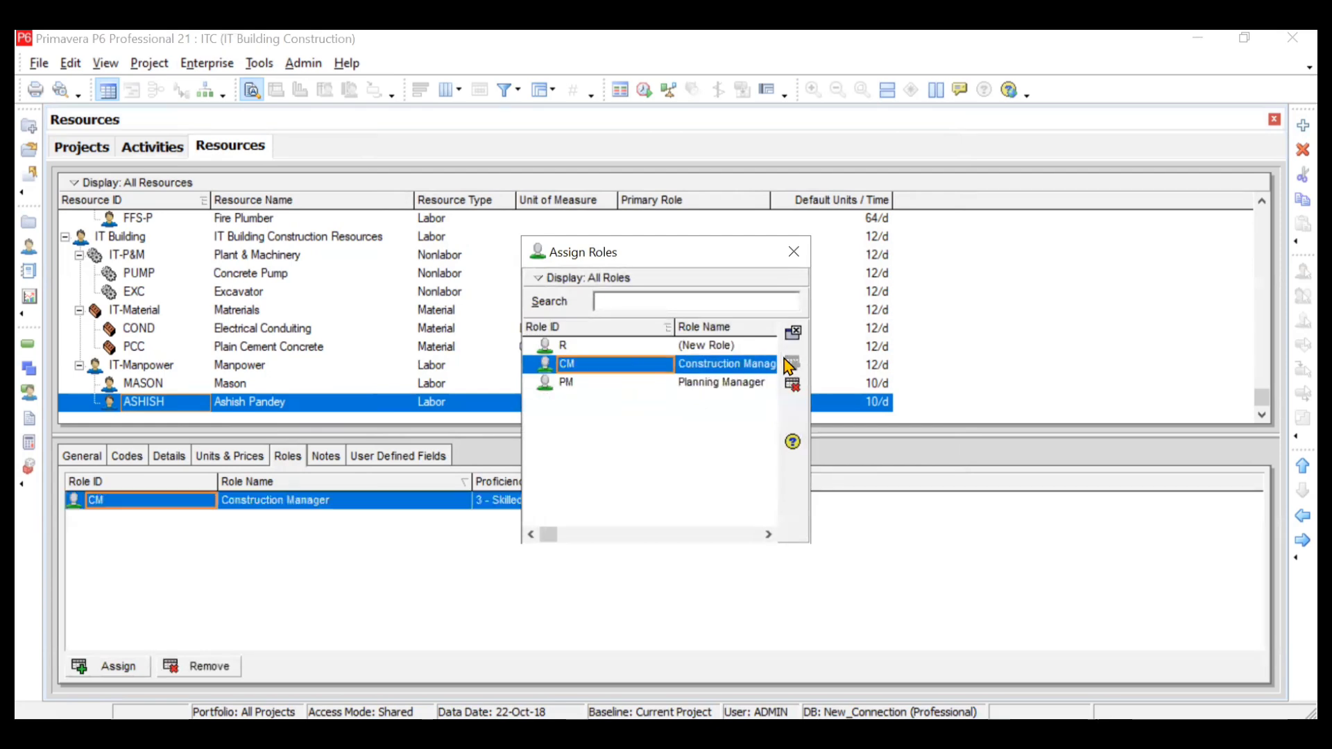
click(795, 251)
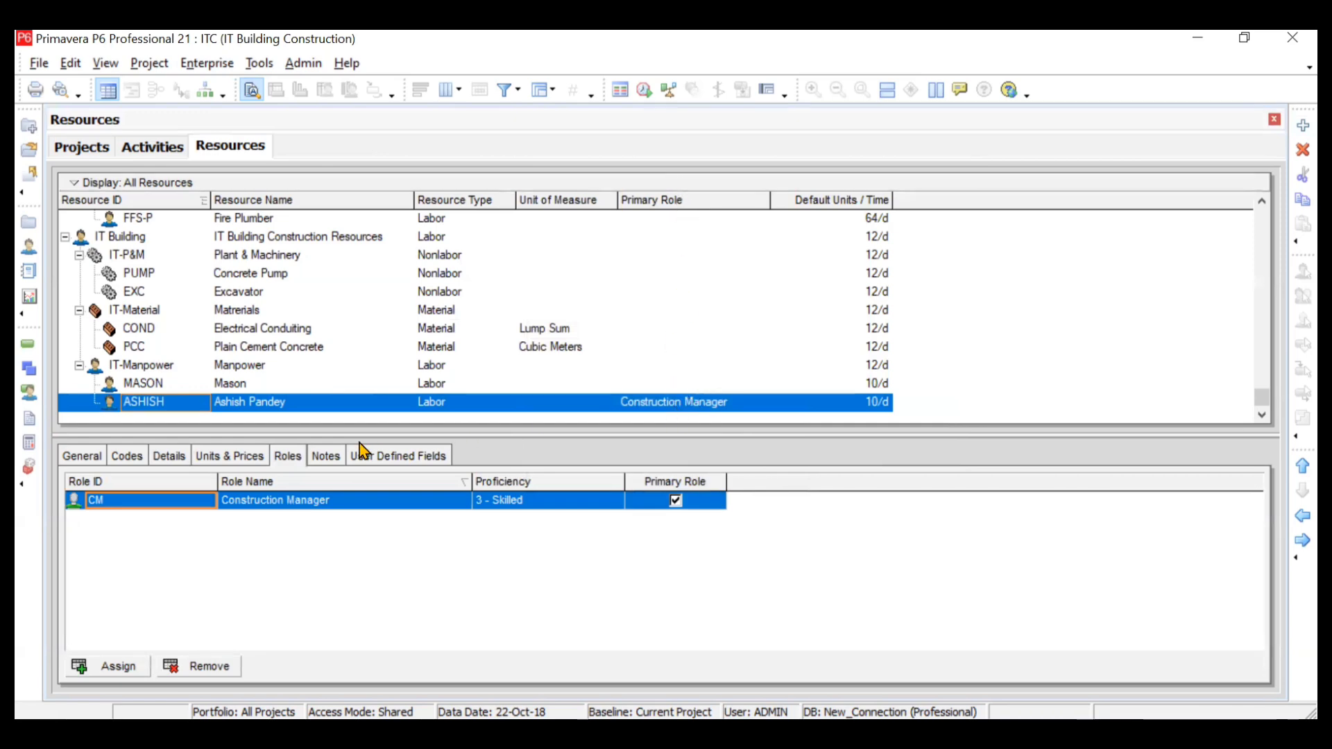
click(265, 388)
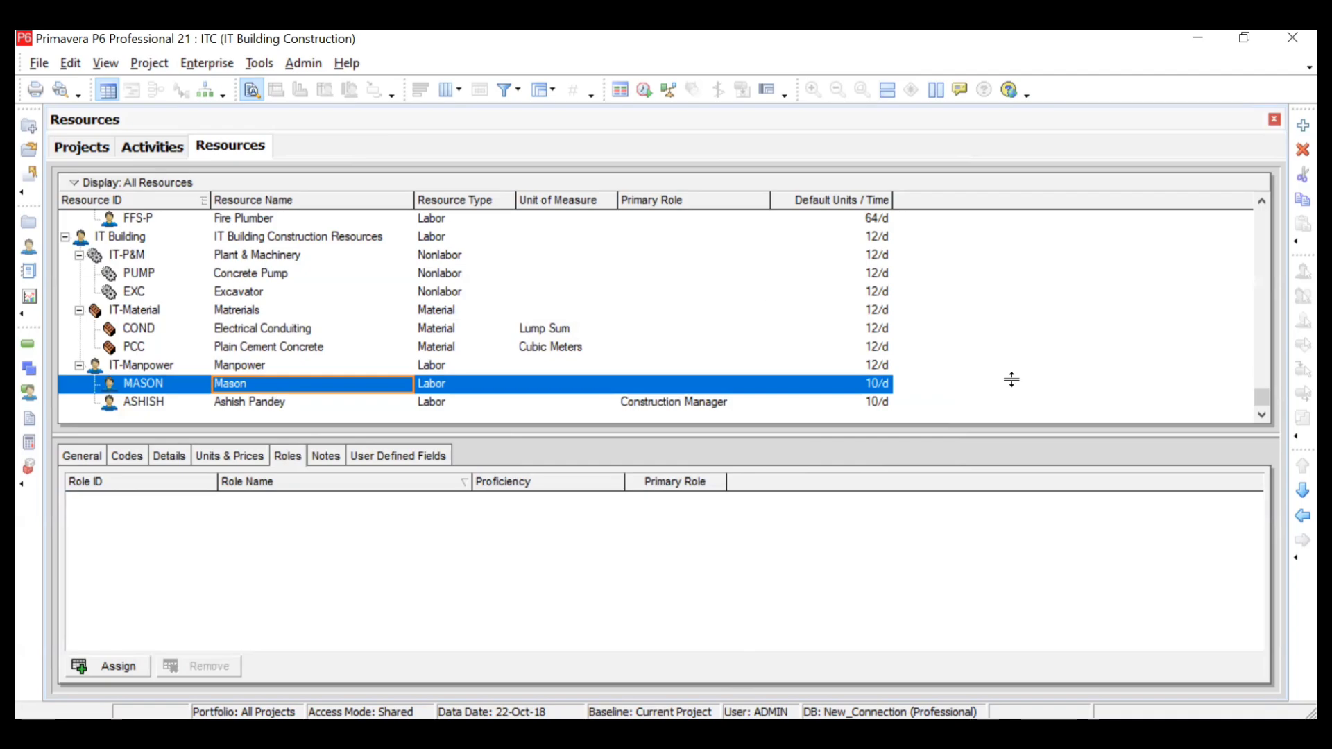
key(alt+Tab)
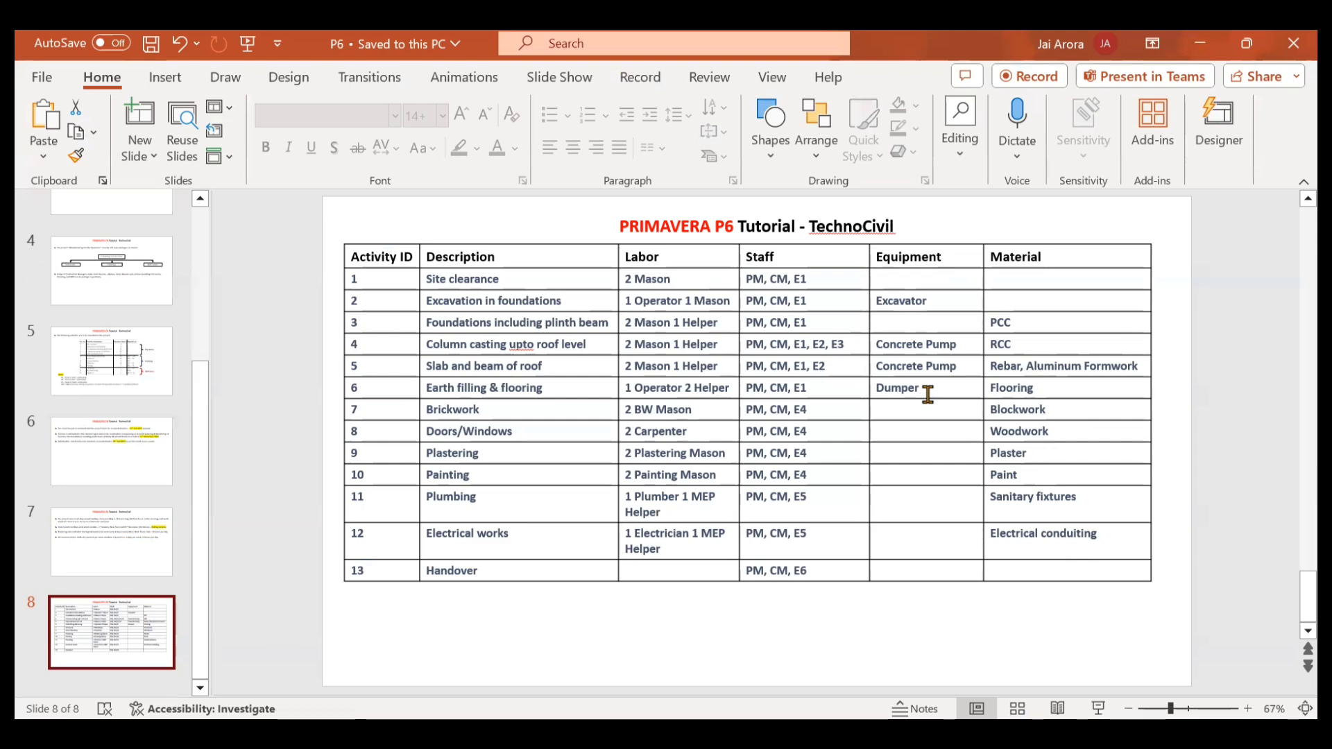
click(1185, 36)
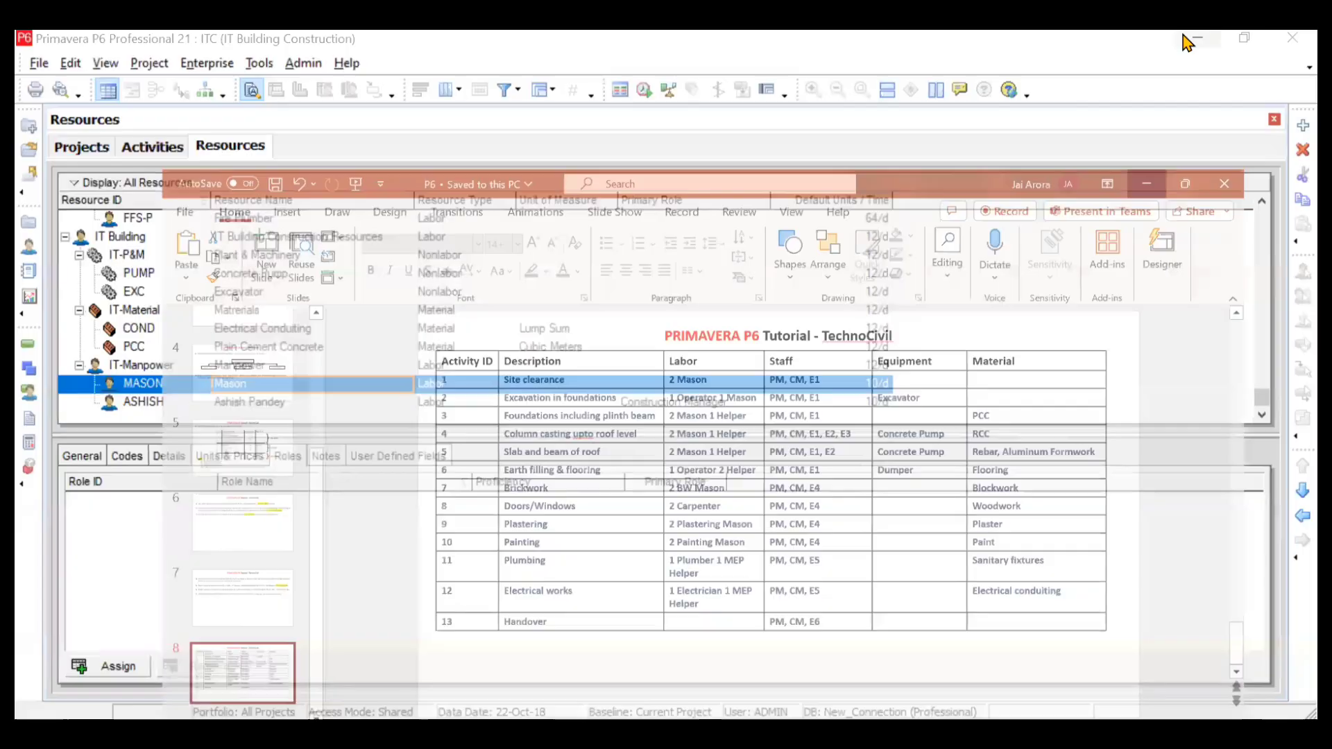